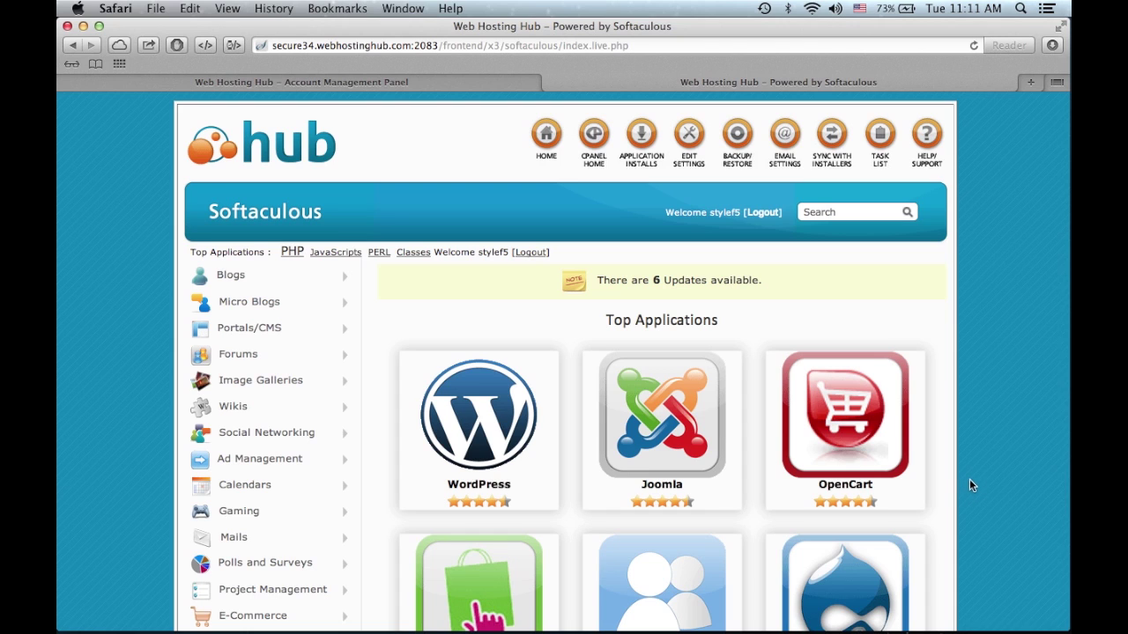
- Begin installing WordPress from its card under Softaculous's Top Applications
{"action": "mouse_move", "coordinate": [410, 426]}
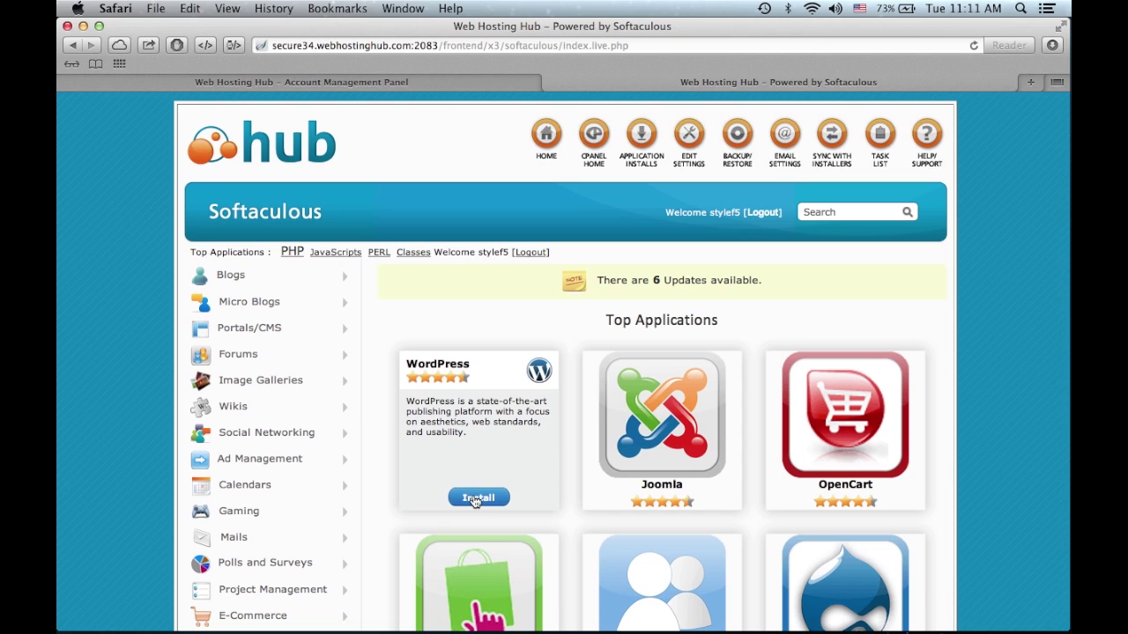
{"action": "left_click", "coordinate": [475, 500]}
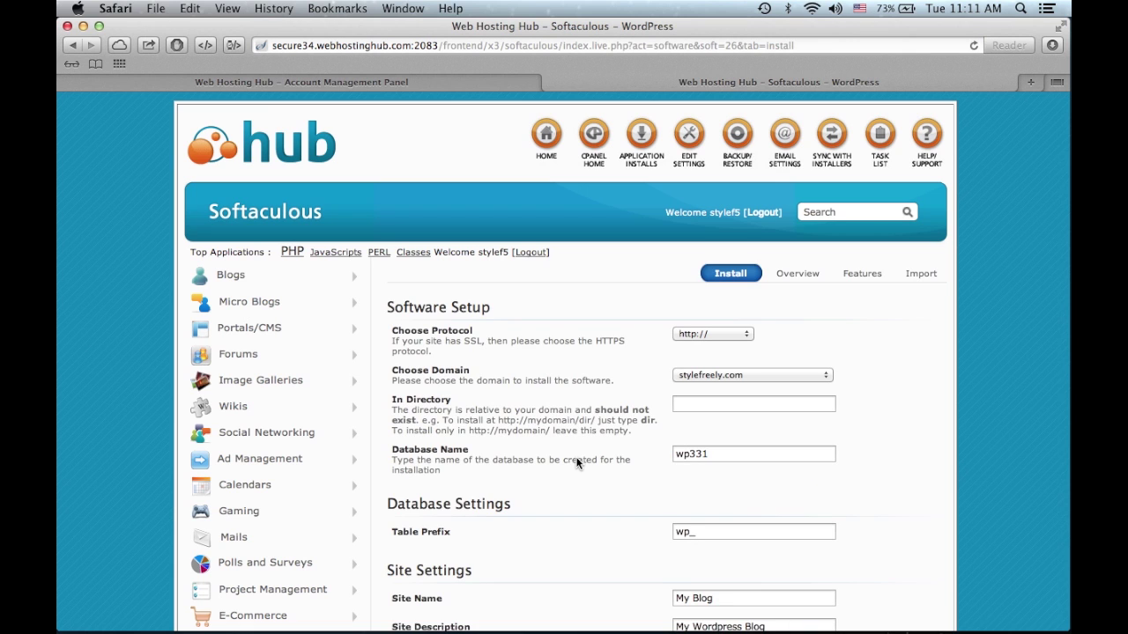
- Choose tutorial.stylefreely.com as the WordPress install domain
{"action": "left_click", "coordinate": [763, 370]}
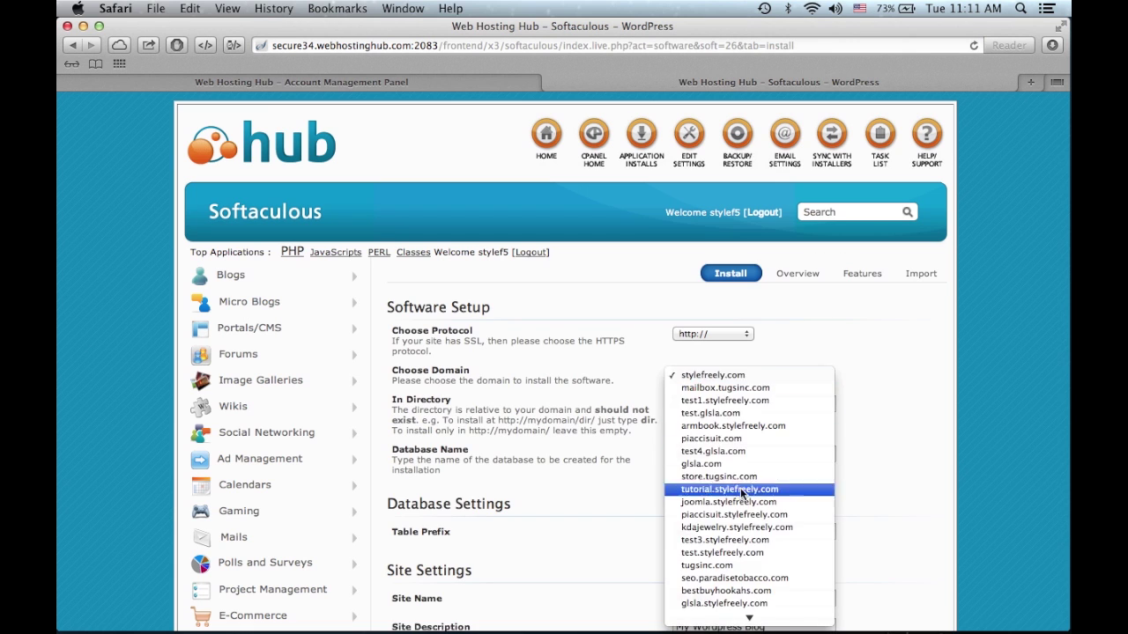
{"action": "mouse_move", "coordinate": [749, 617]}
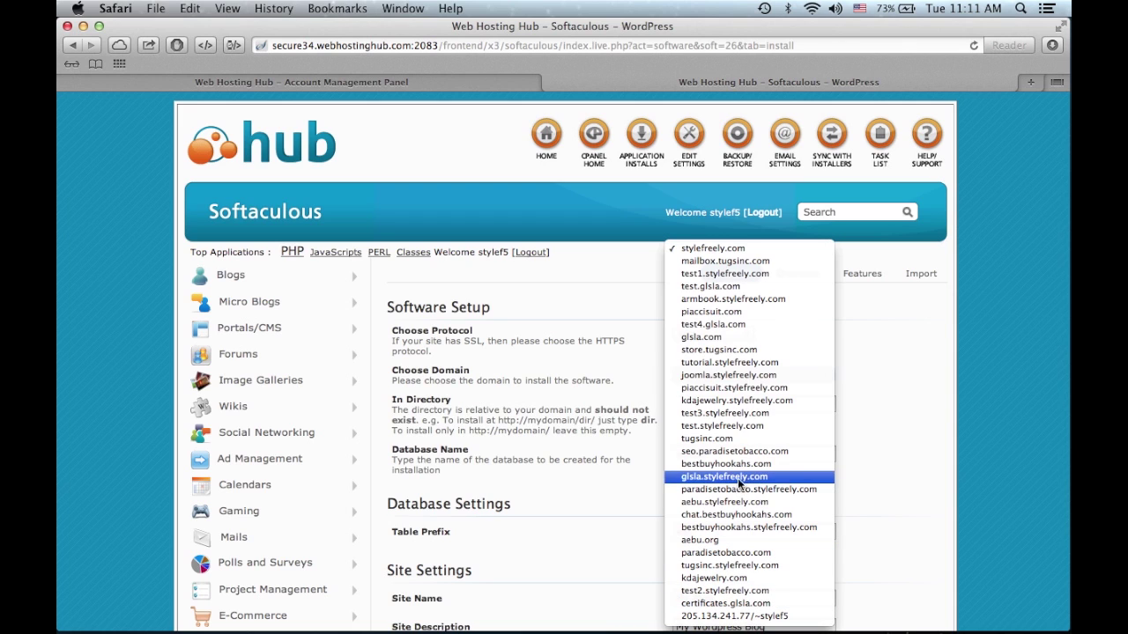
{"action": "left_click", "coordinate": [740, 364]}
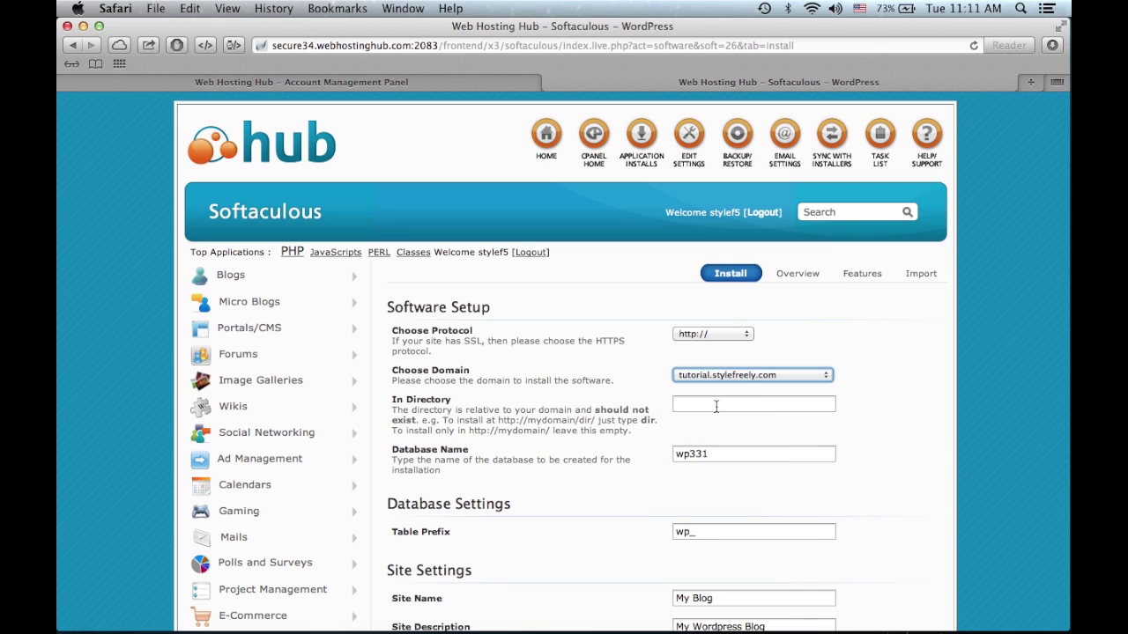
{"action": "left_click", "coordinate": [732, 404]}
{"action": "scroll", "coordinate": [886, 458], "scroll_direction": "down", "scroll_amount": 3}
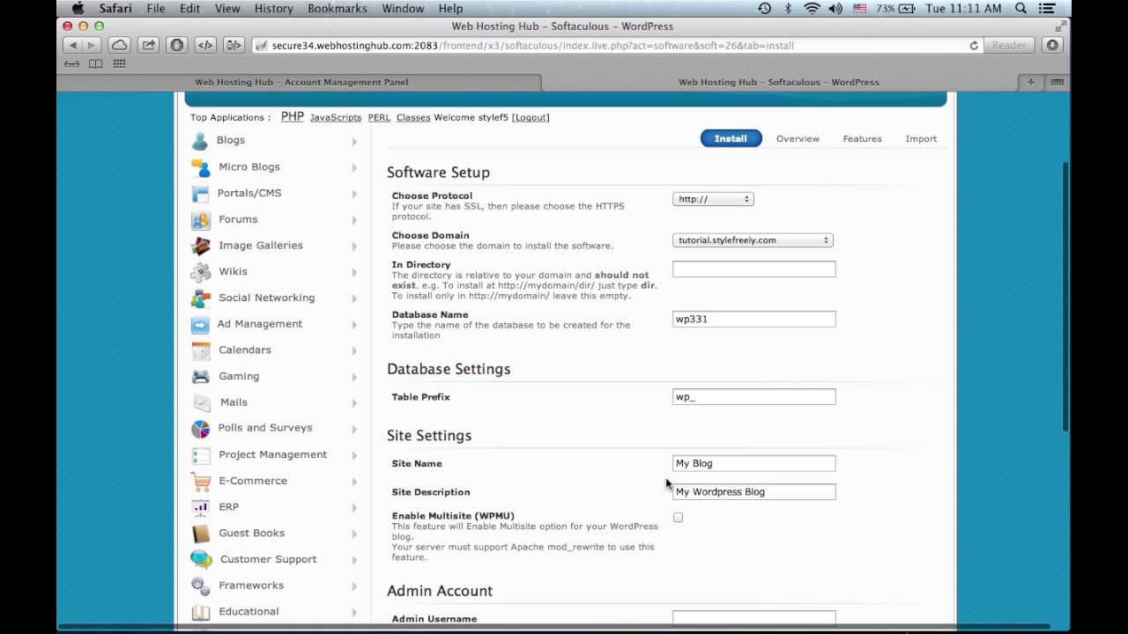
{"action": "scroll", "coordinate": [722, 493], "scroll_direction": "right", "scroll_amount": 1}
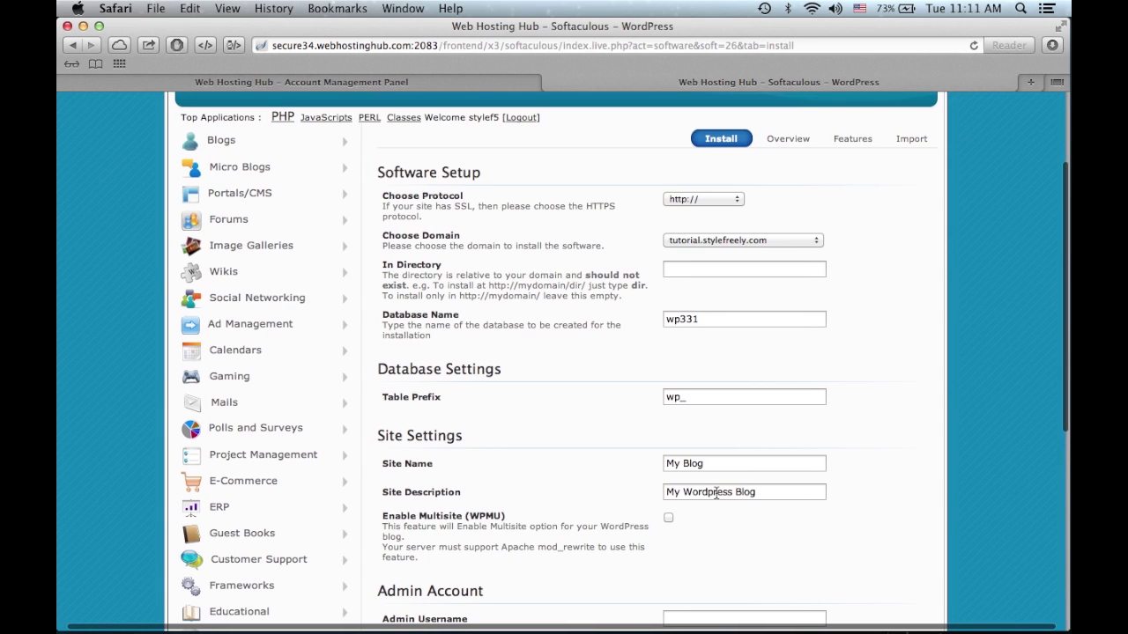
{"action": "scroll", "coordinate": [715, 494], "scroll_direction": "down", "scroll_amount": 3}
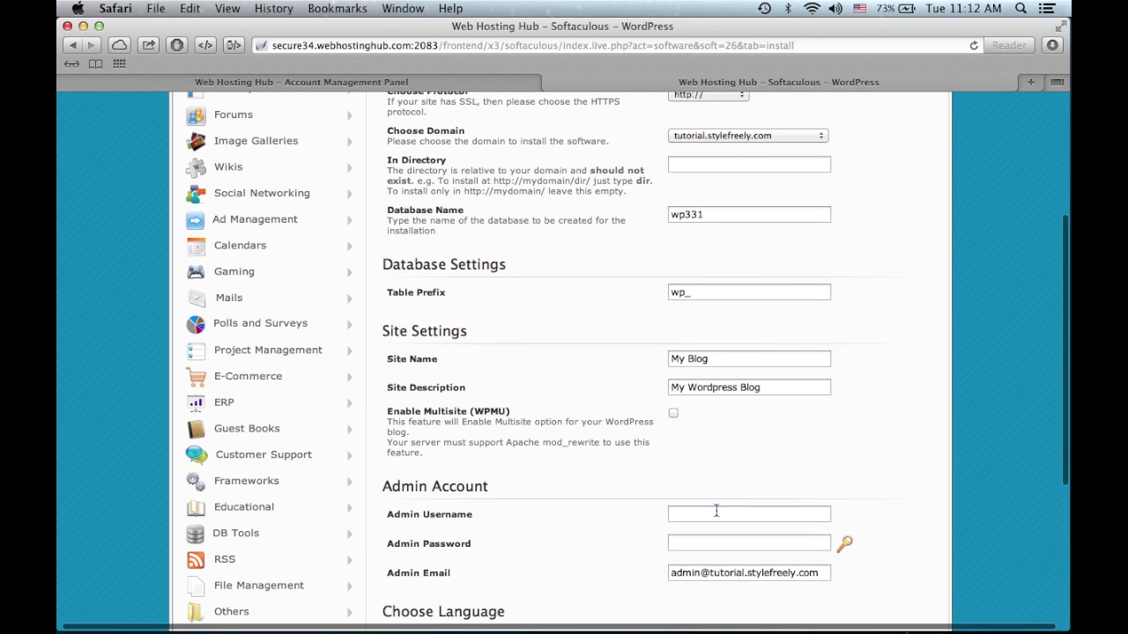
- Set the admin username to 'admin', enter the admin password, and run the installation
{"action": "left_click", "coordinate": [716, 511]}
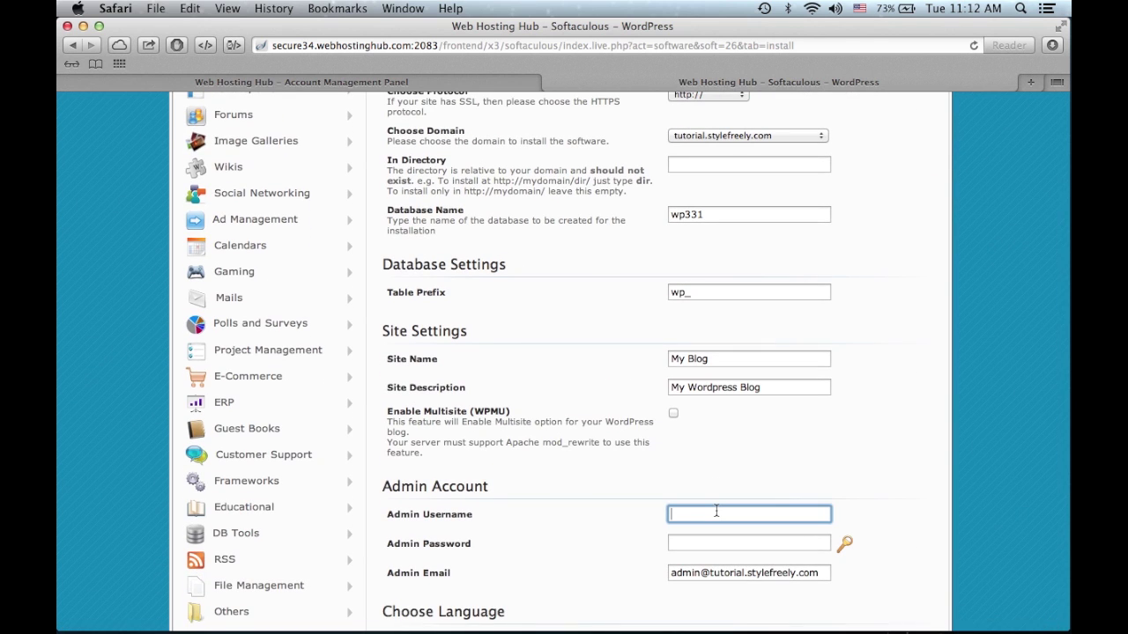
{"action": "type", "text": "admin"}
{"action": "key", "text": "Tab"}
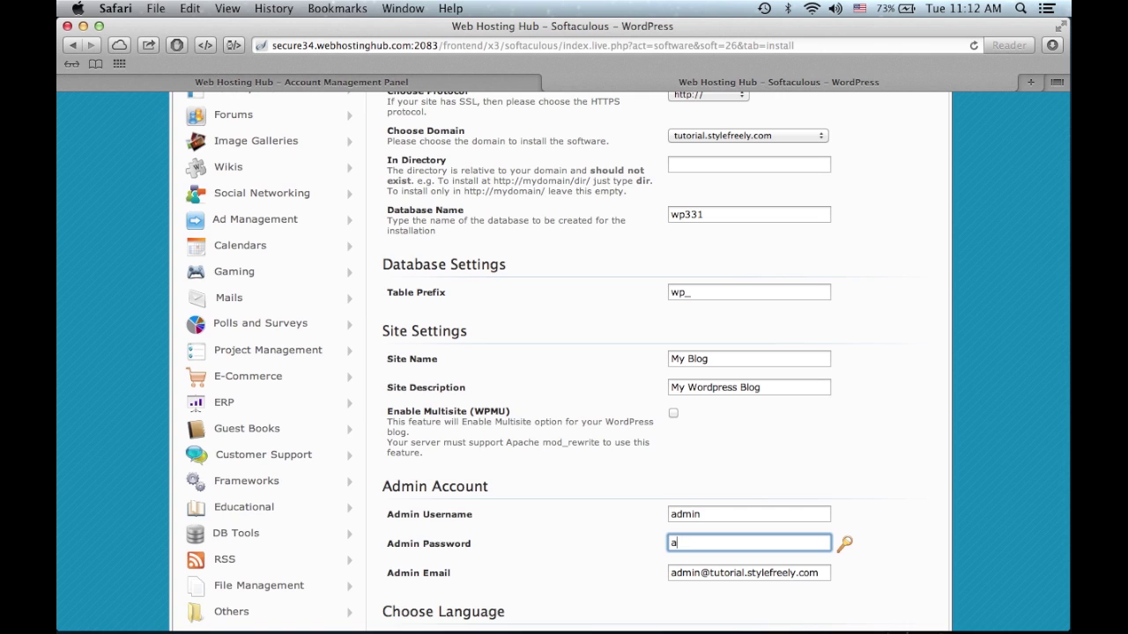
{"action": "type", "text": "admin"}
{"action": "left_click", "coordinate": [903, 502]}
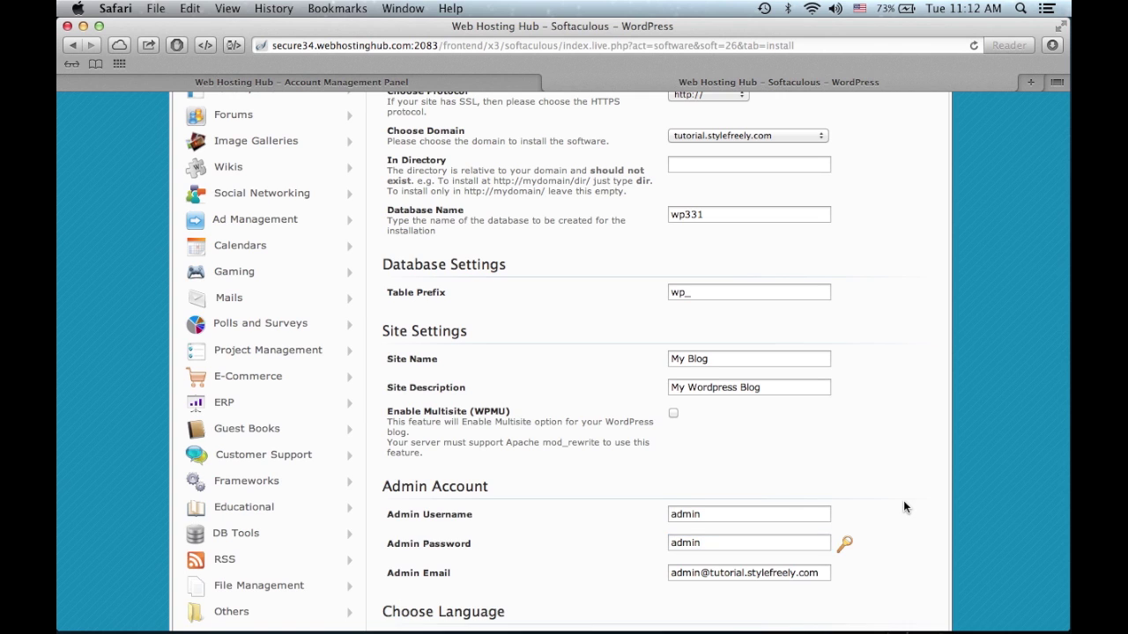
{"action": "scroll", "coordinate": [904, 502], "scroll_direction": "down", "scroll_amount": 5}
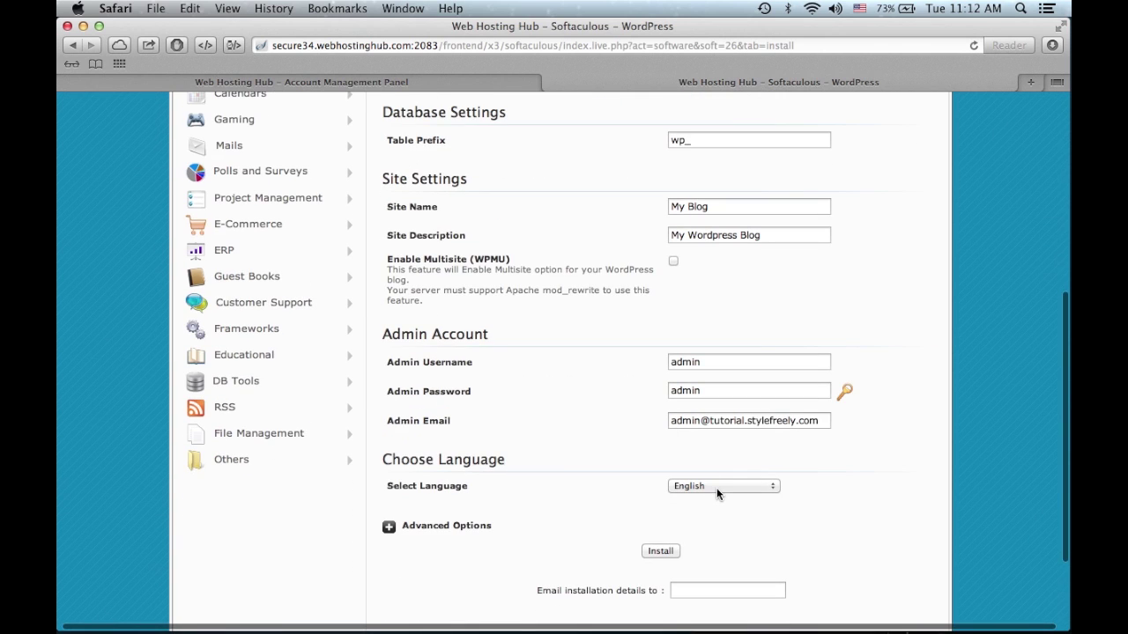
{"action": "left_click", "coordinate": [660, 551]}
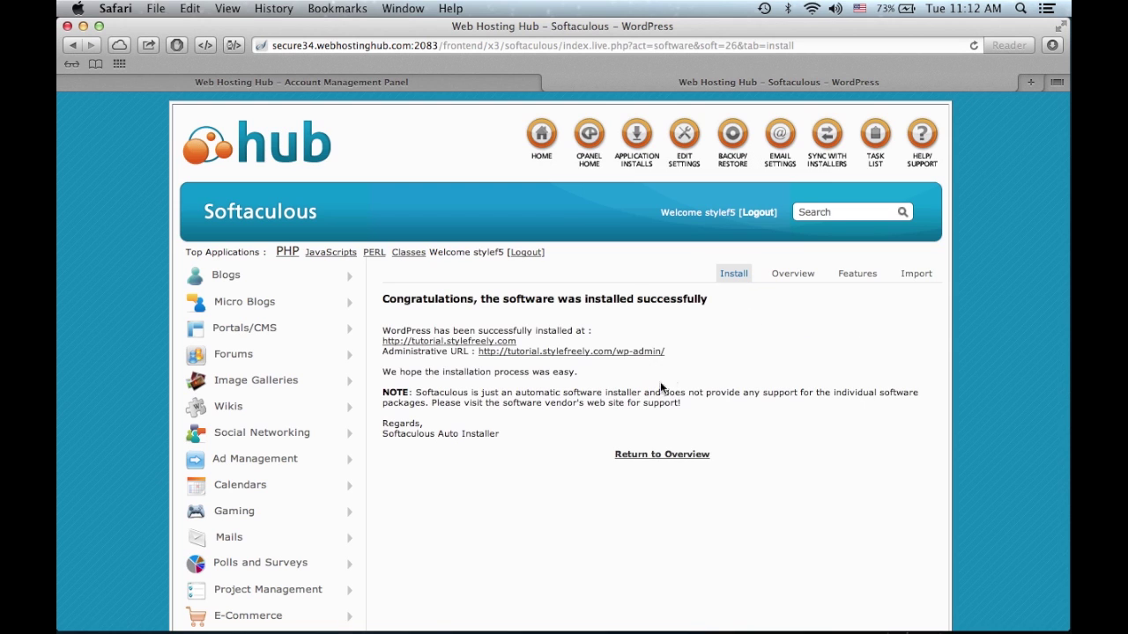
- View the new blog at tutorial.stylefreely.com, then open its /wp-admin/ login page
{"action": "left_click", "coordinate": [493, 341]}
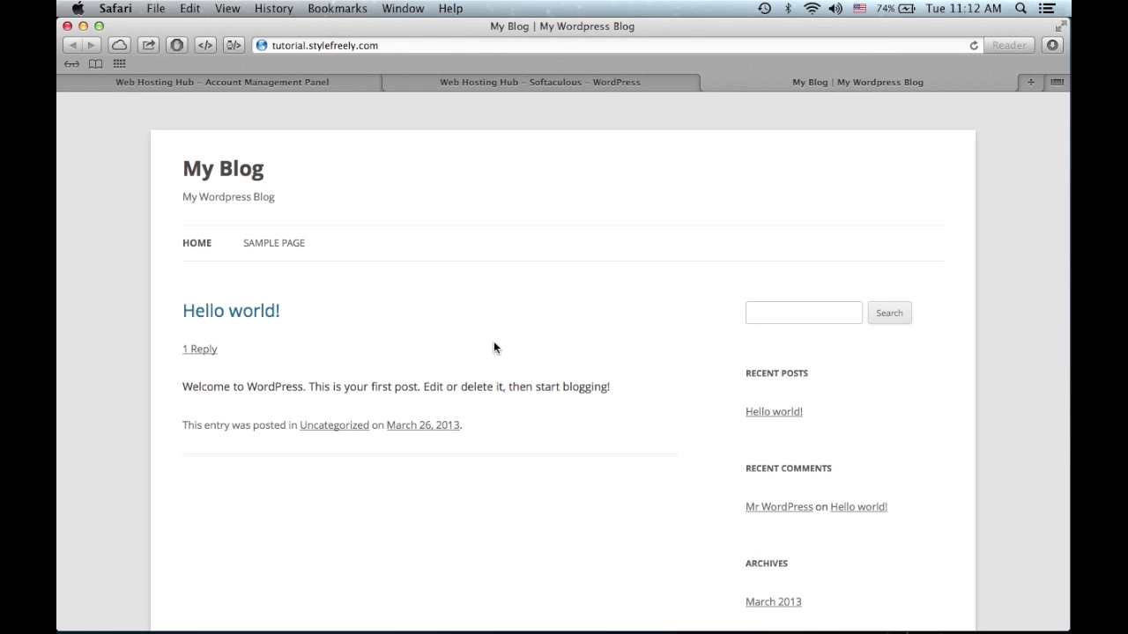
{"action": "left_click", "coordinate": [596, 87]}
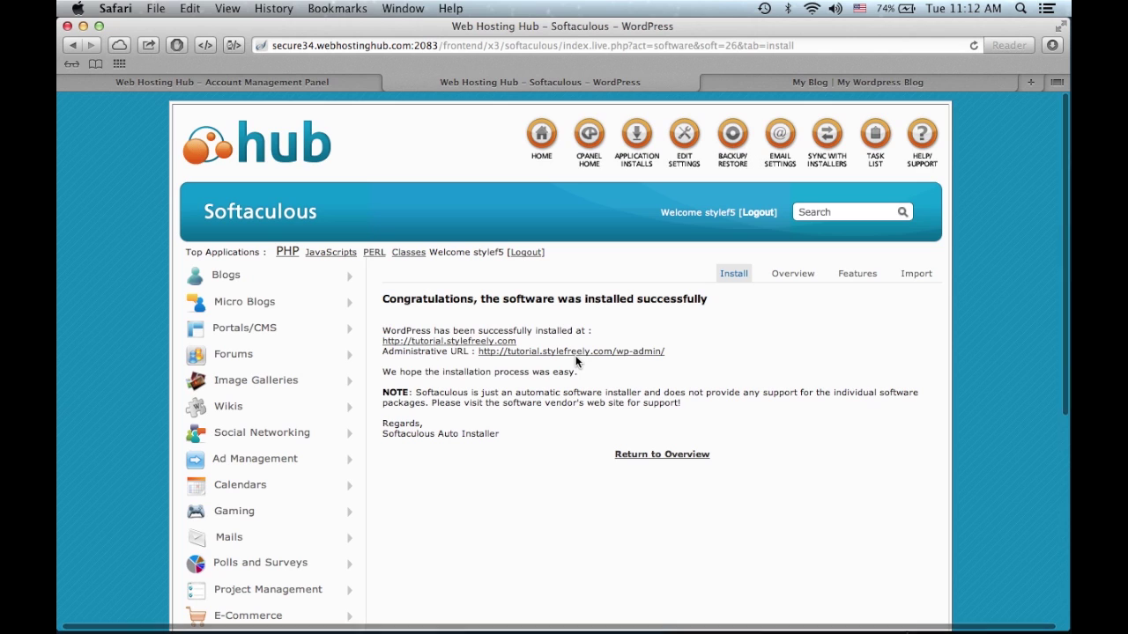
{"action": "left_click", "coordinate": [627, 351]}
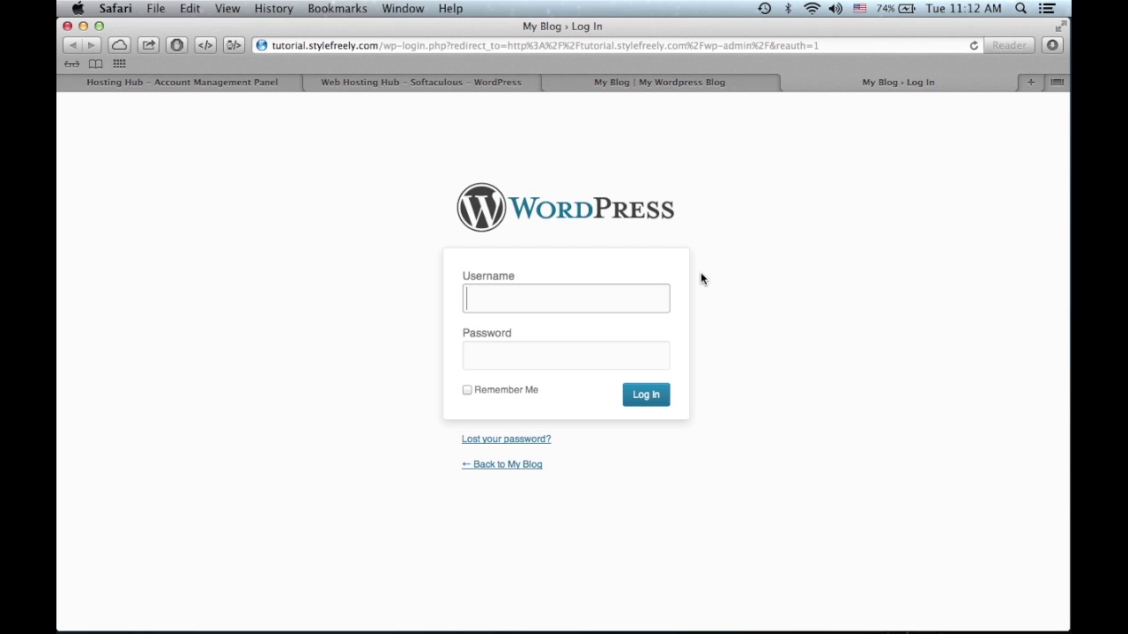
- Log in as admin with the account password, declining Safari's offer to save it
{"action": "type", "text": "admin"}
{"action": "key", "text": "Tab"}
{"action": "type", "text": "•••••"}
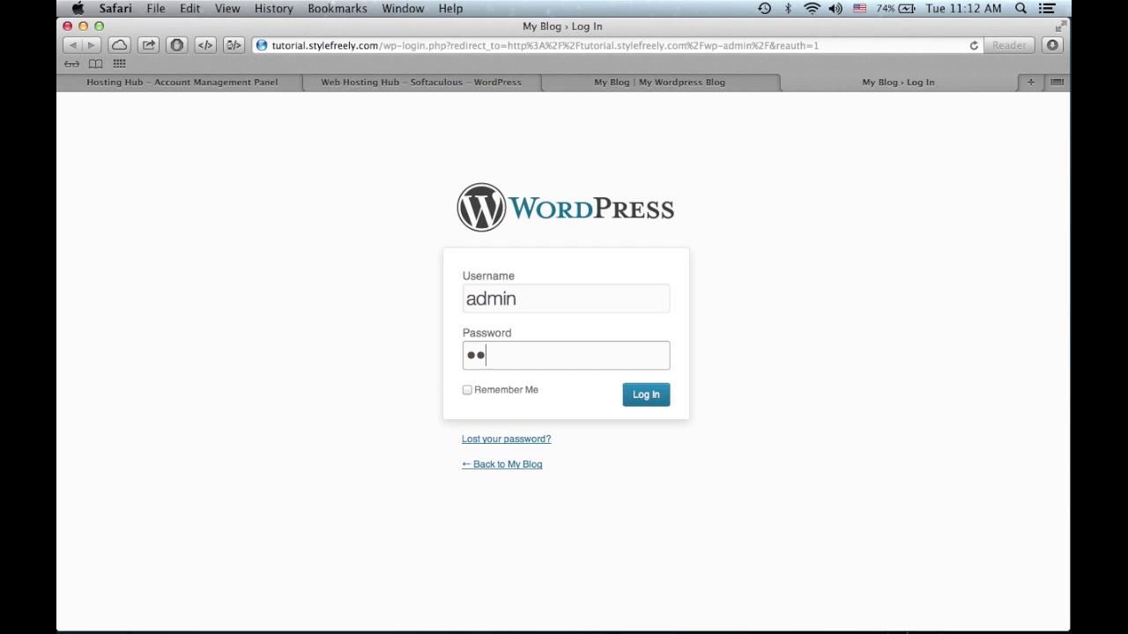
{"action": "key", "text": "Return"}
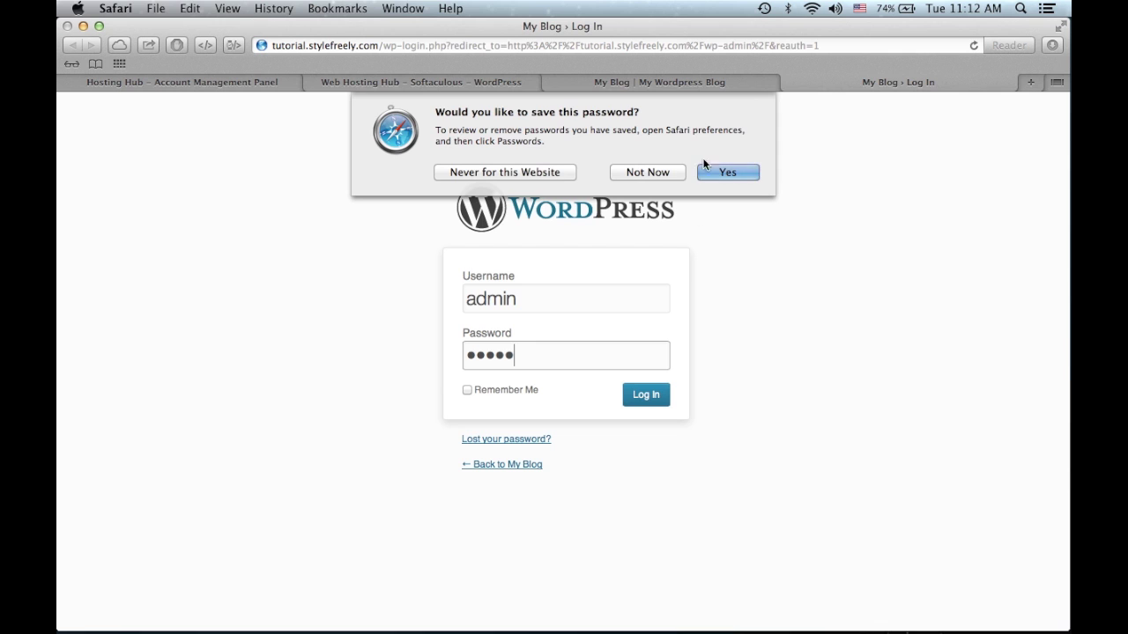
{"action": "left_click", "coordinate": [663, 173]}
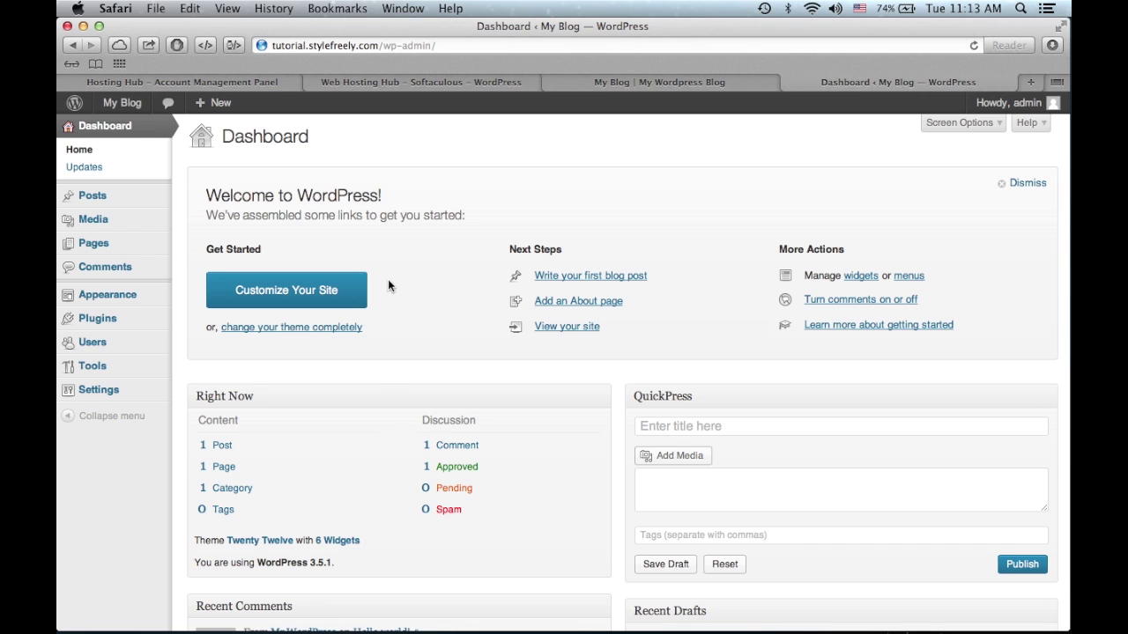
- Open the Twenty Twelve theme customizer and glance at the live blog
{"action": "left_click", "coordinate": [332, 286]}
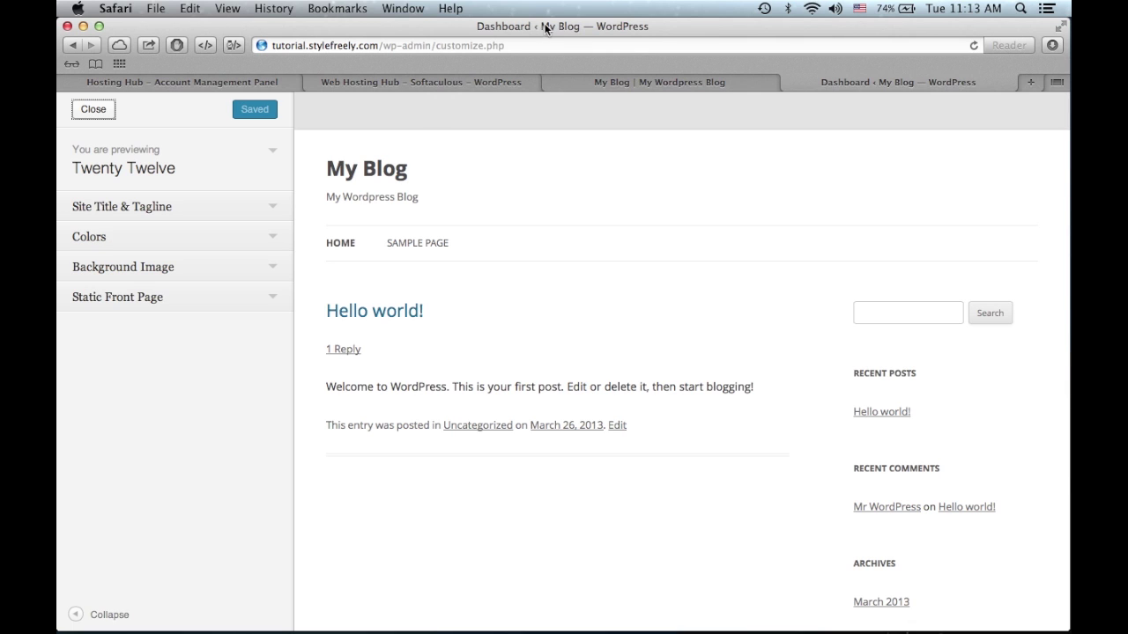
{"action": "left_click", "coordinate": [669, 82]}
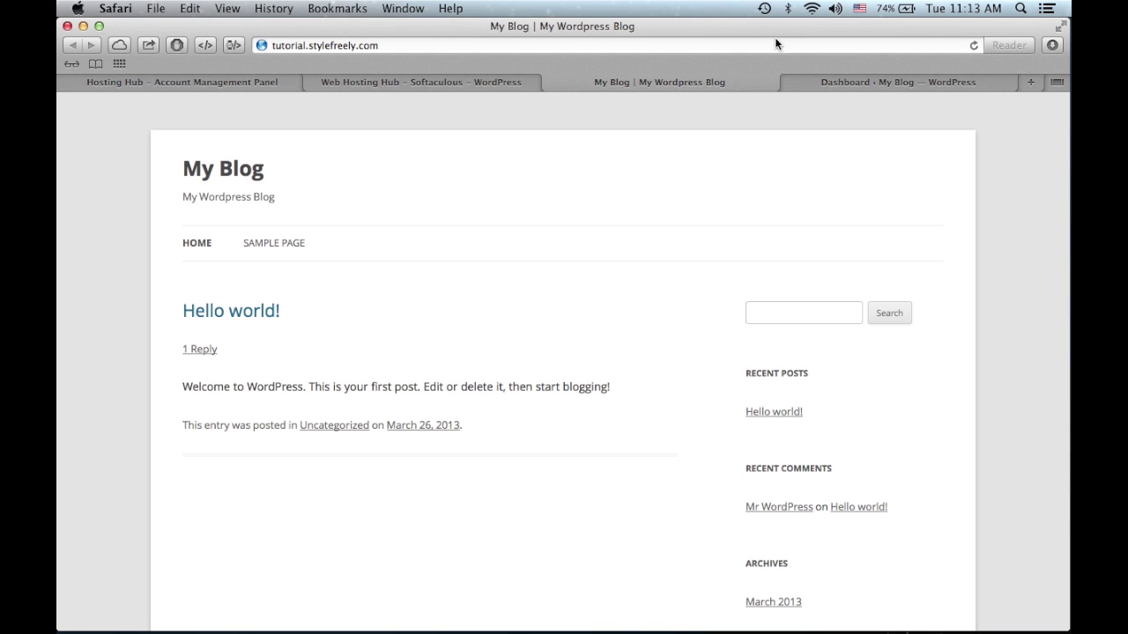
{"action": "left_click", "coordinate": [872, 81]}
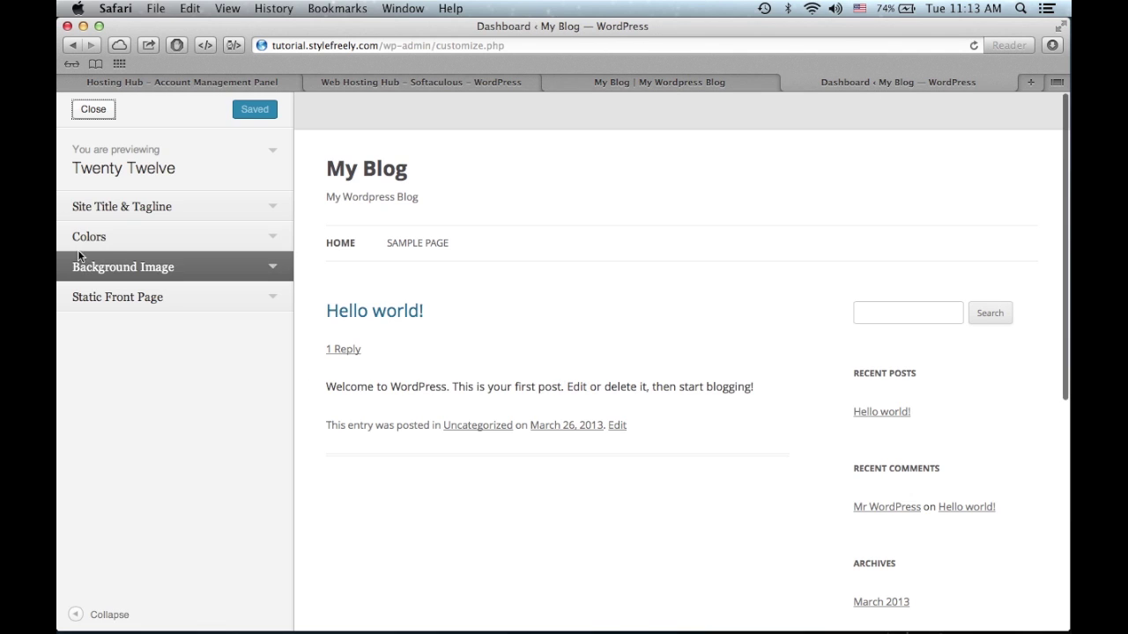
- Browse the Site Title & Tagline, Colors, Background Image and Static Front Page sections
{"action": "left_click", "coordinate": [157, 203]}
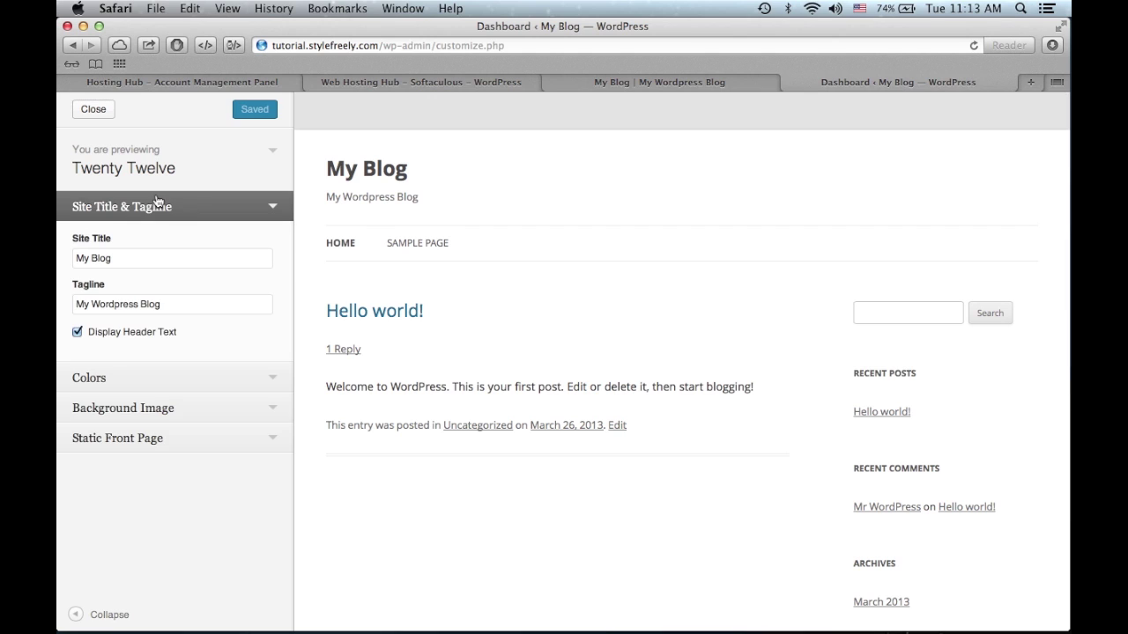
{"action": "left_click", "coordinate": [239, 204]}
{"action": "left_click", "coordinate": [251, 239]}
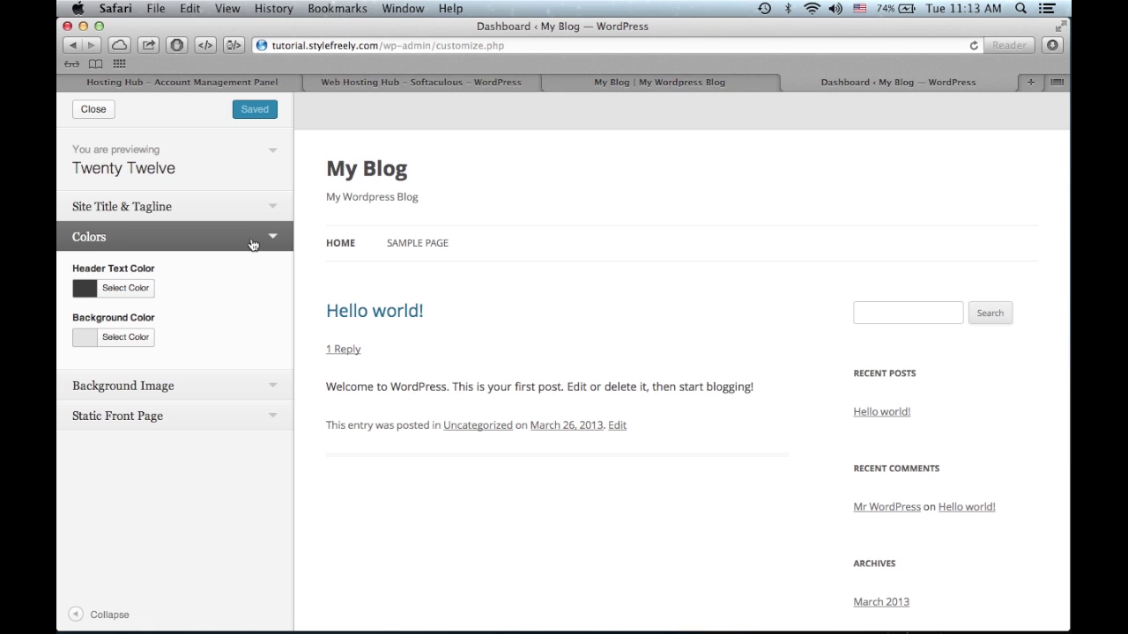
{"action": "left_click", "coordinate": [252, 244]}
{"action": "left_click", "coordinate": [247, 263]}
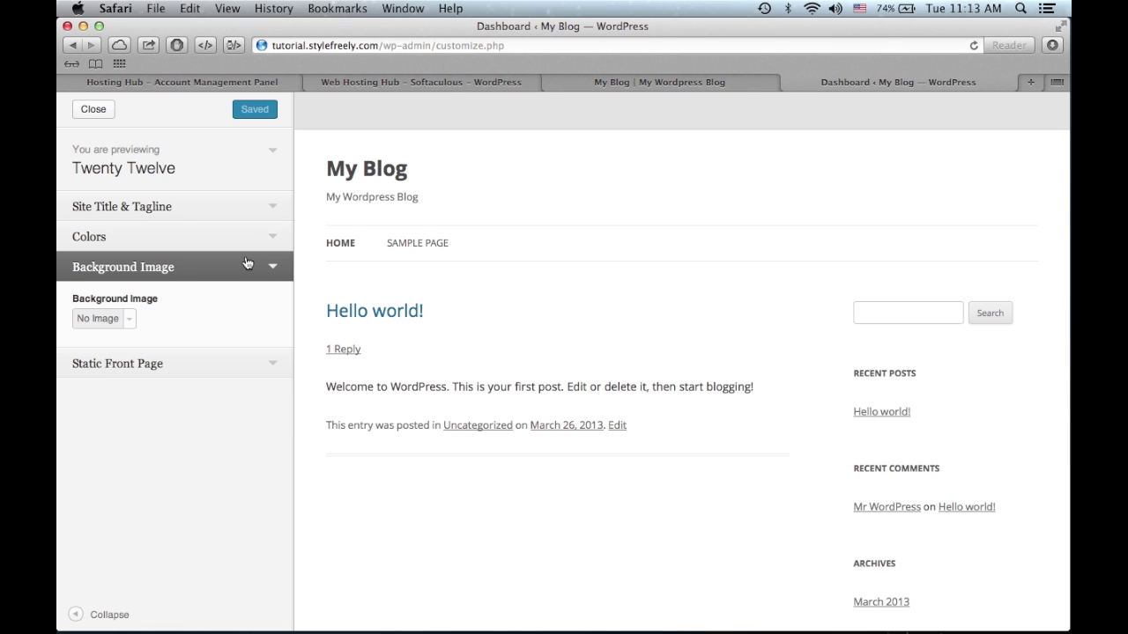
{"action": "left_click", "coordinate": [130, 319]}
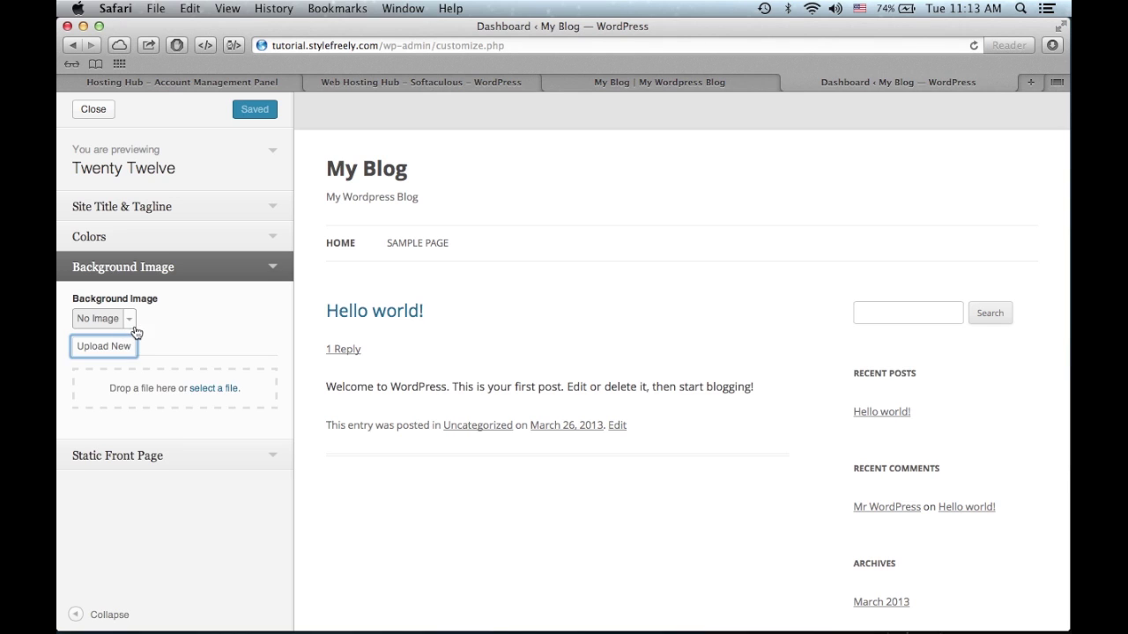
{"action": "left_click", "coordinate": [131, 325]}
{"action": "left_click", "coordinate": [274, 279]}
{"action": "left_click", "coordinate": [273, 304]}
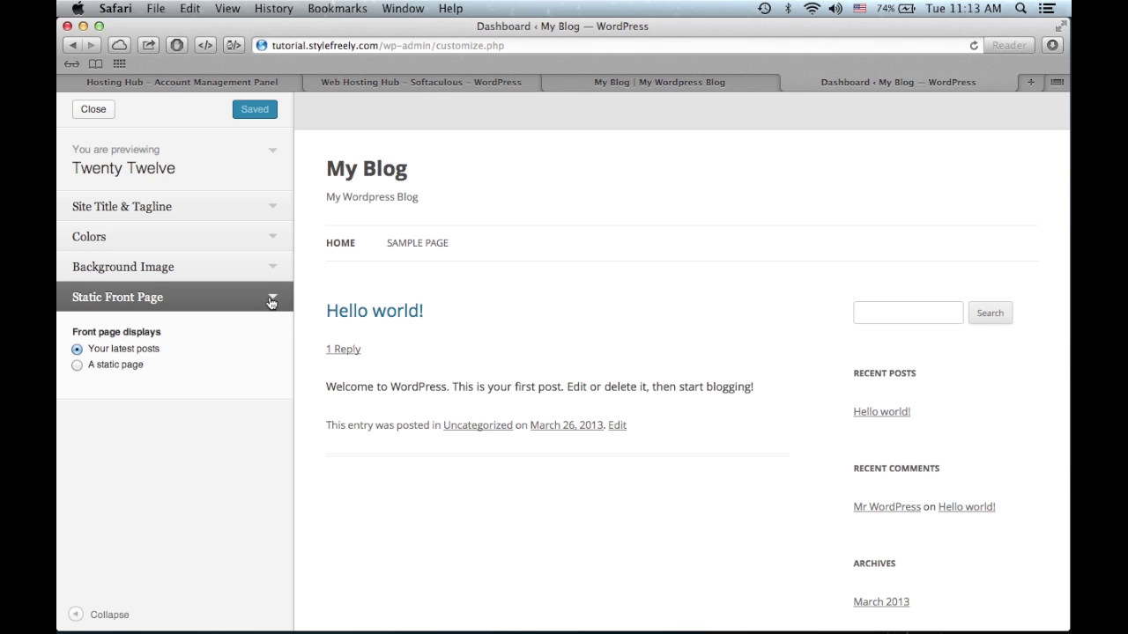
{"action": "left_click", "coordinate": [271, 301]}
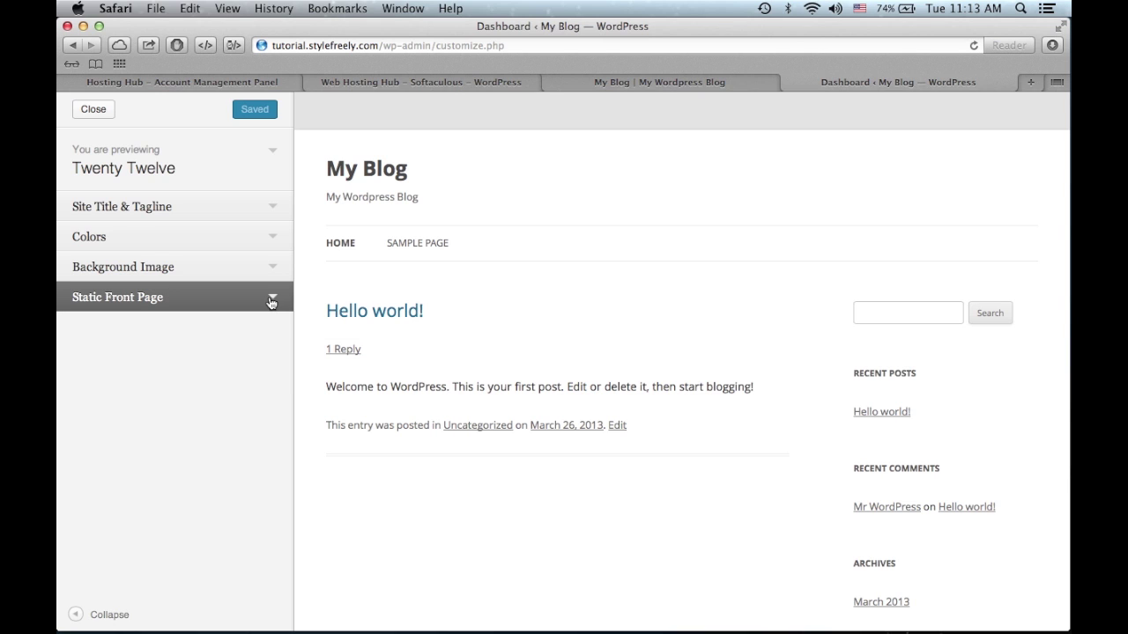
{"action": "left_click", "coordinate": [656, 78]}
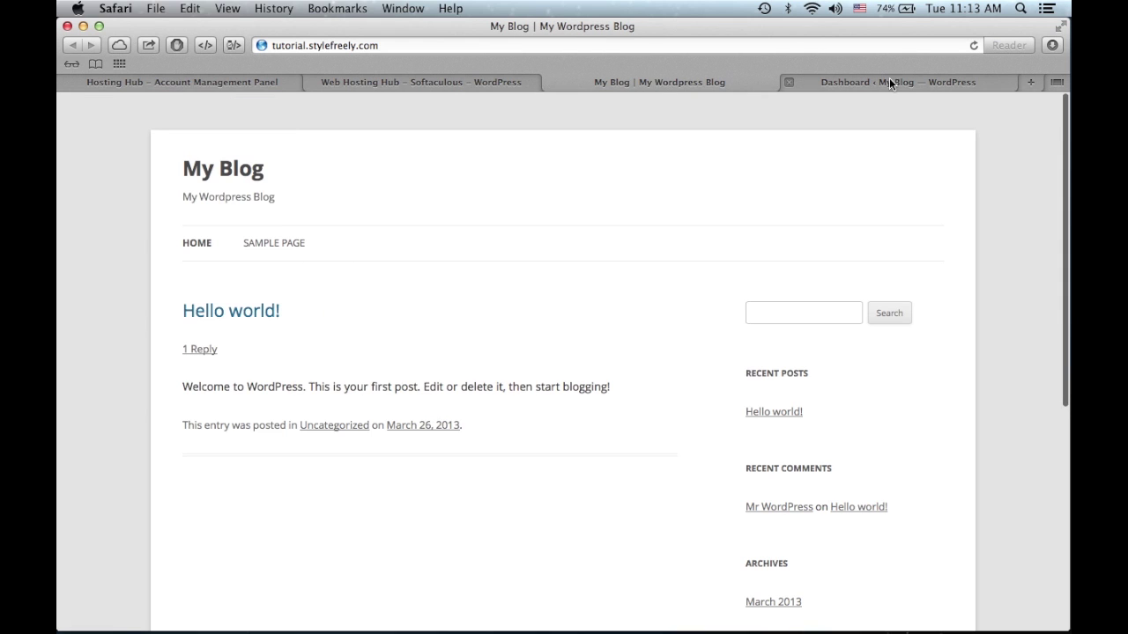
{"action": "left_click", "coordinate": [935, 82]}
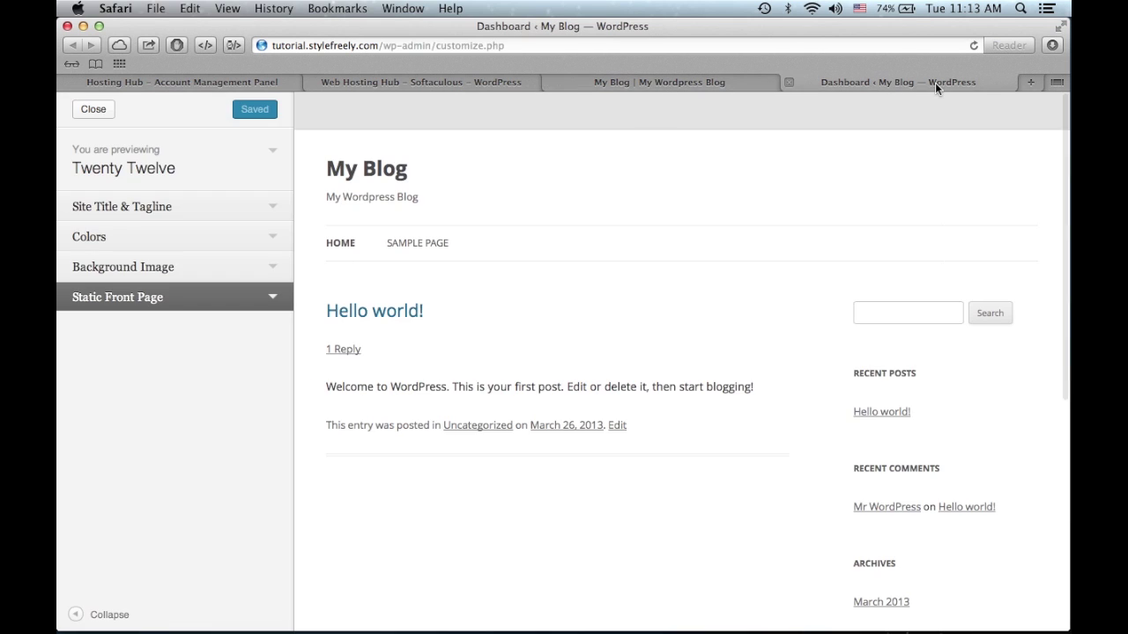
- Set both the site title and tagline to 'Blog' and Save & Publish
{"action": "left_click", "coordinate": [273, 207]}
{"action": "left_click", "coordinate": [194, 257]}
{"action": "triple_click", "coordinate": [194, 257]}
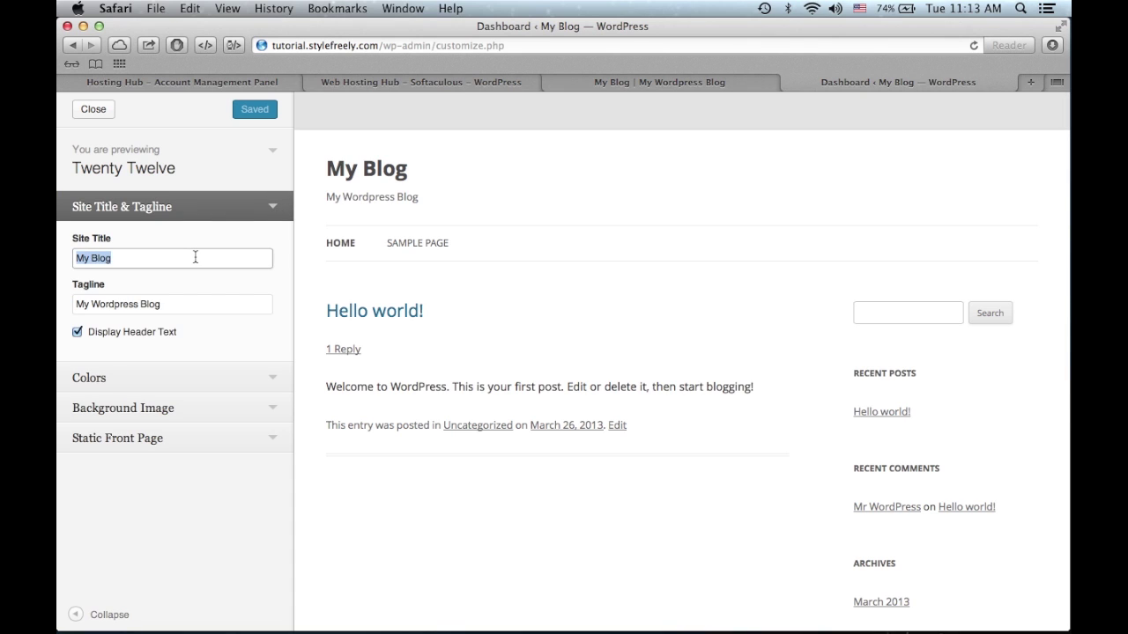
{"action": "type", "text": "Blog"}
{"action": "key", "text": "Tab"}
{"action": "type", "text": "Blo"}
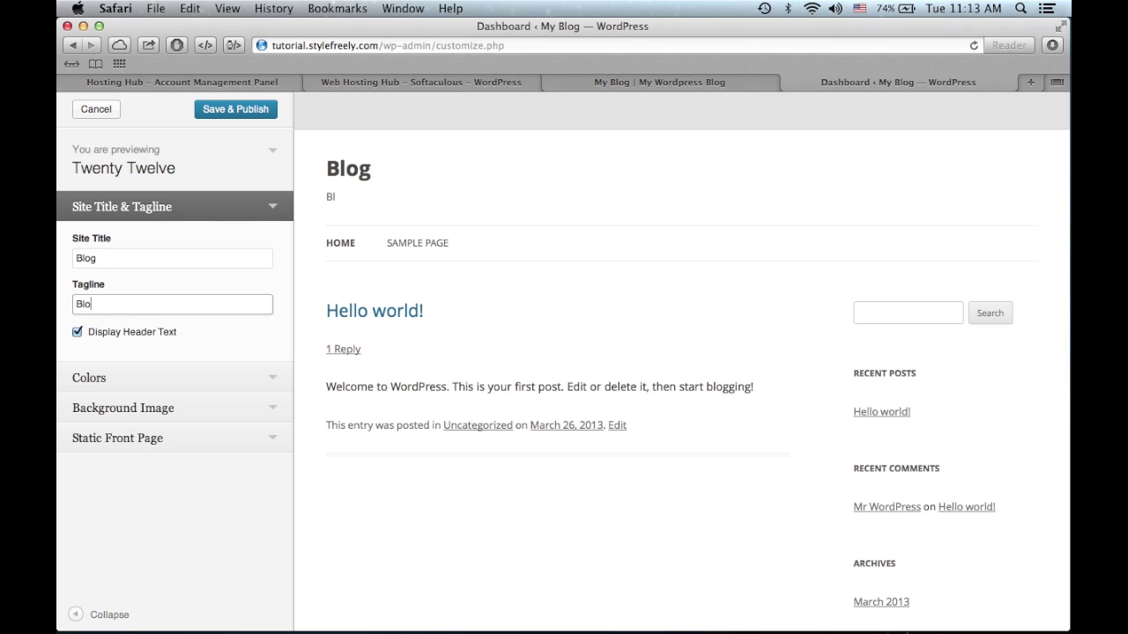
{"action": "type", "text": "g"}
{"action": "left_click", "coordinate": [261, 114]}
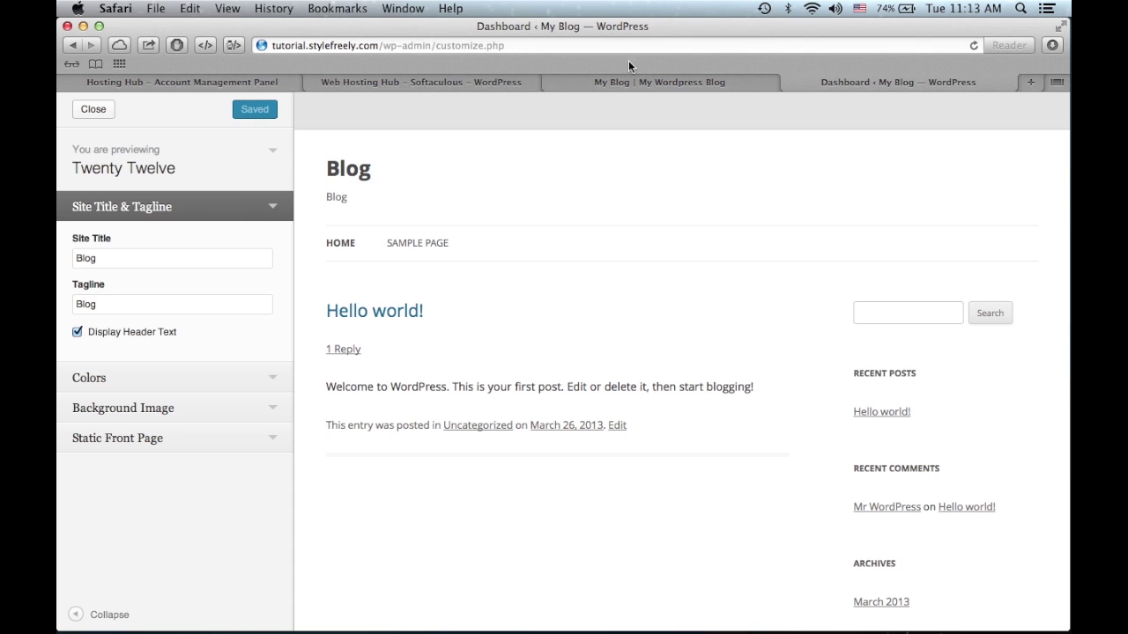
- Reload the live site to confirm the change, then close the customizer to the Dashboard
{"action": "left_click", "coordinate": [605, 79]}
{"action": "key", "text": "super+r"}
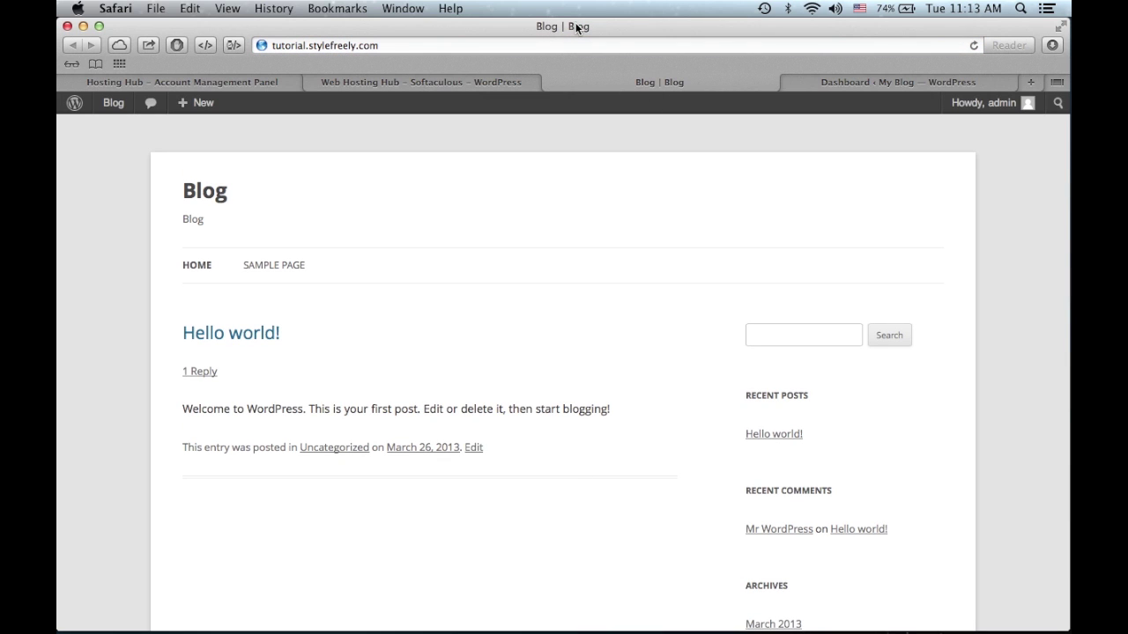
{"action": "left_click", "coordinate": [842, 83]}
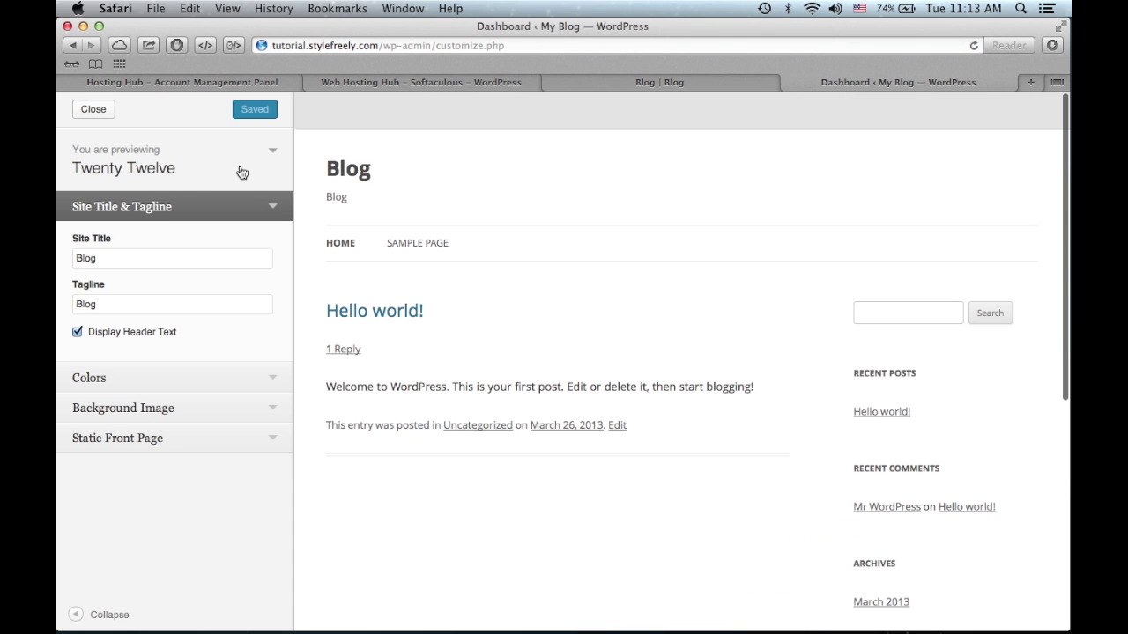
{"action": "left_click", "coordinate": [100, 113]}
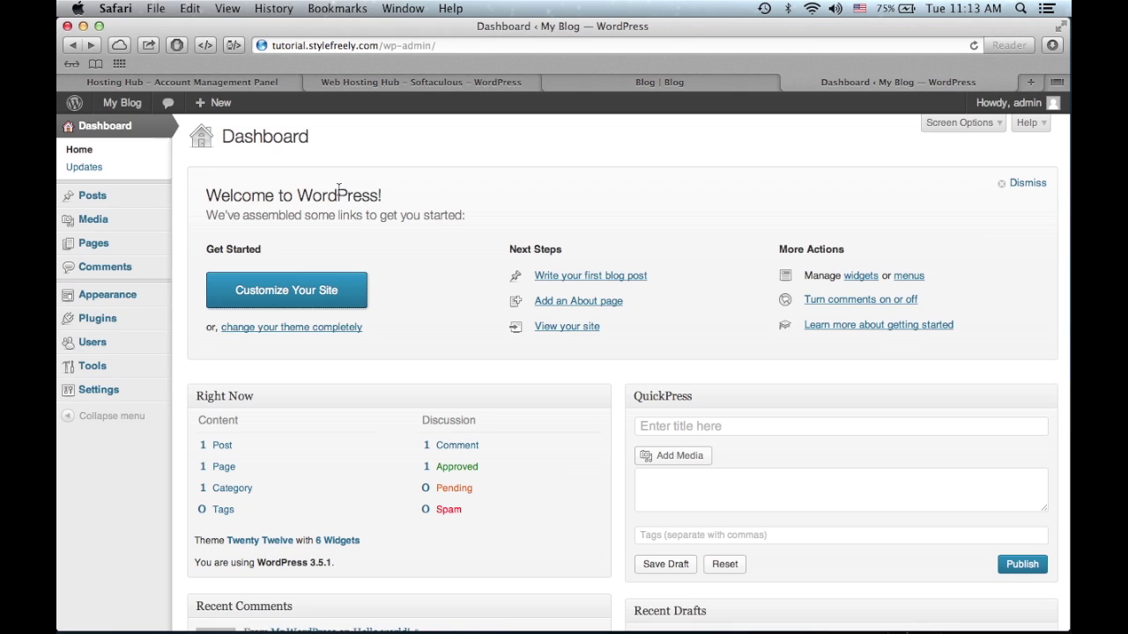
- Start a new post titled 'New Post' and bring up its Add Media dialog
{"action": "left_click", "coordinate": [611, 278]}
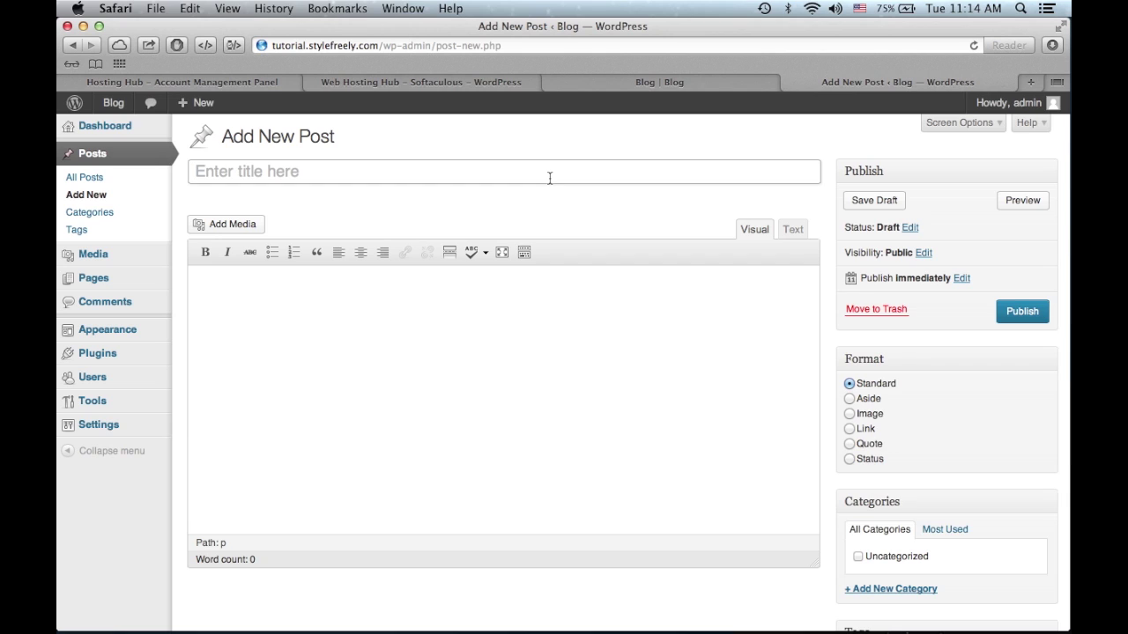
{"action": "left_click", "coordinate": [549, 178]}
{"action": "type", "text": "New Post"}
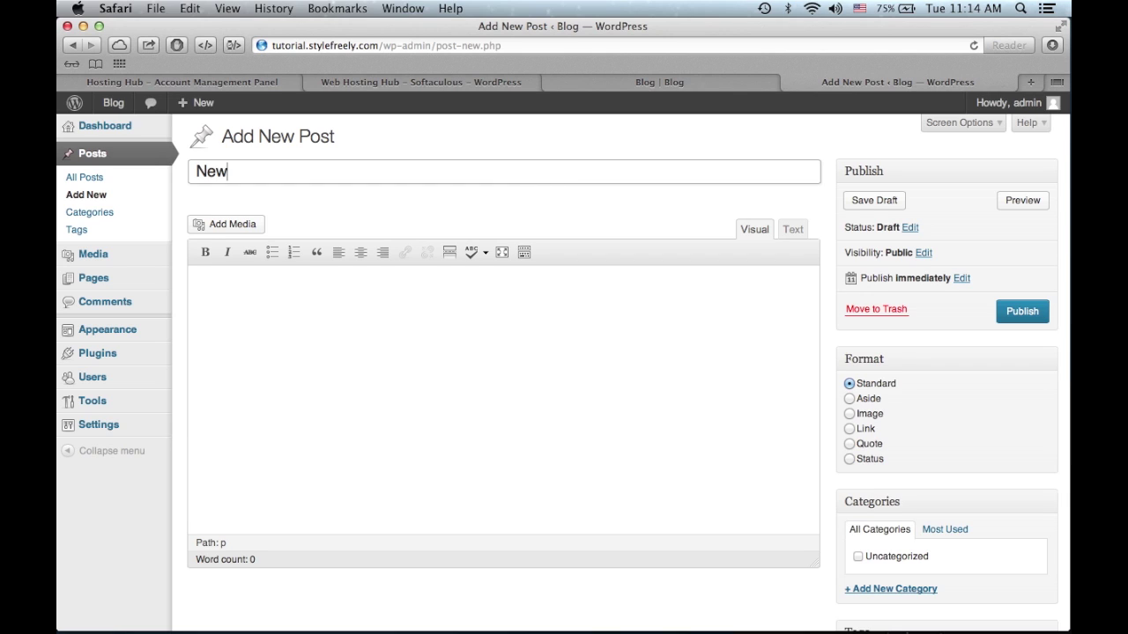
{"action": "left_click", "coordinate": [218, 223]}
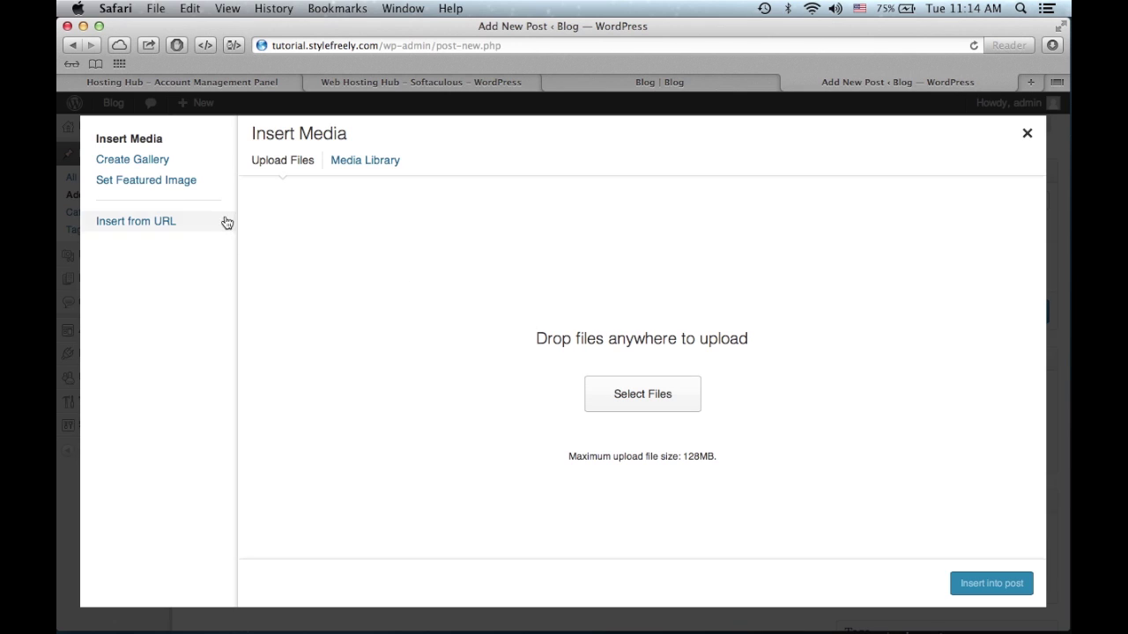
{"action": "left_click", "coordinate": [1028, 82]}
- Search Google Images for 'Wordpress' and copy the link of the dark blue logo
{"action": "type", "text": "google.com"}
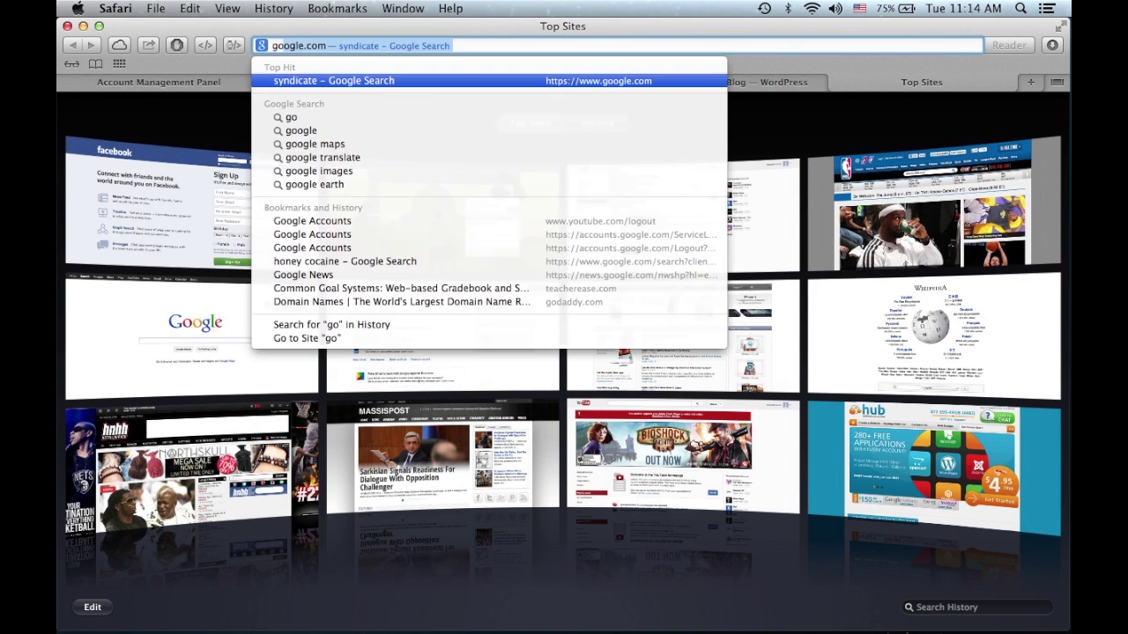
{"action": "key", "text": "Return"}
{"action": "left_click", "coordinate": [189, 107]}
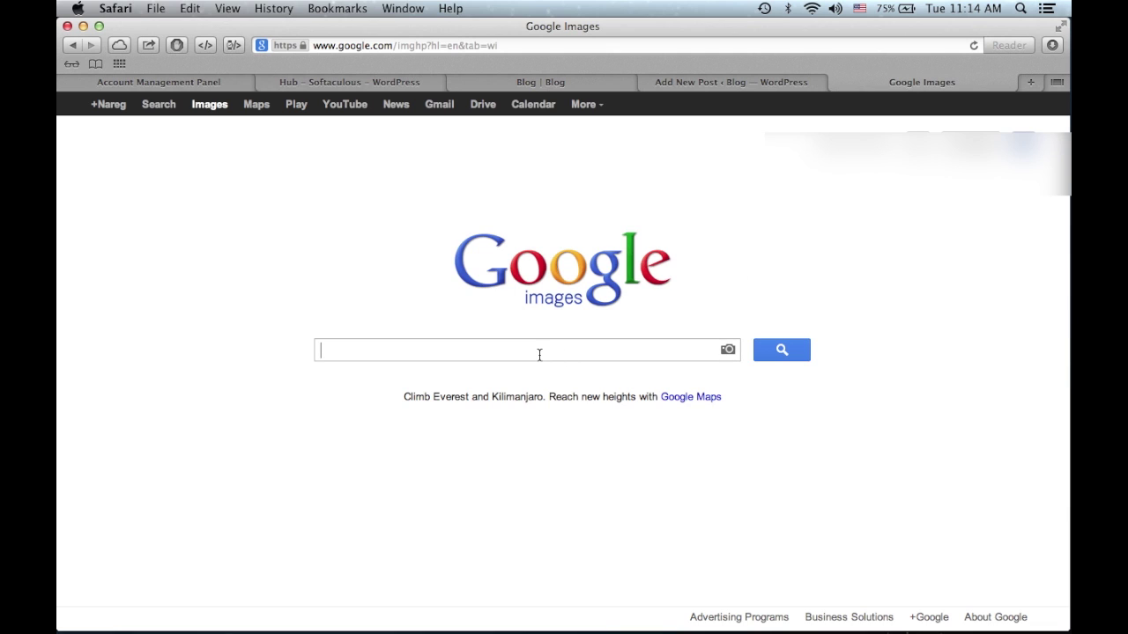
{"action": "type", "text": "Wordpress"}
{"action": "key", "text": "Return"}
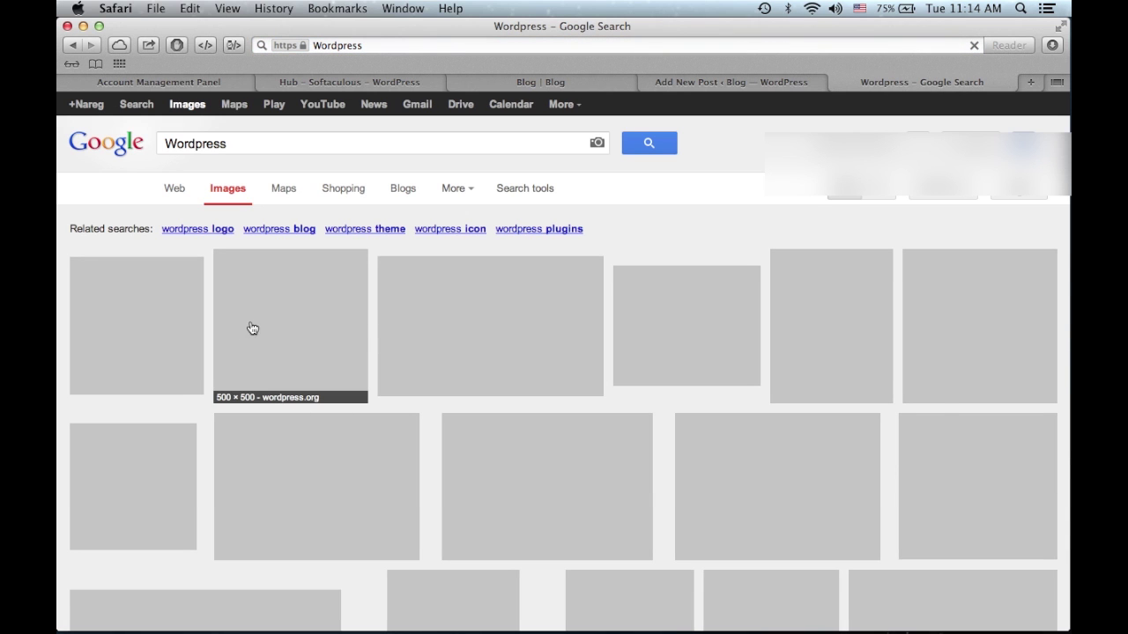
{"action": "left_click", "coordinate": [163, 327]}
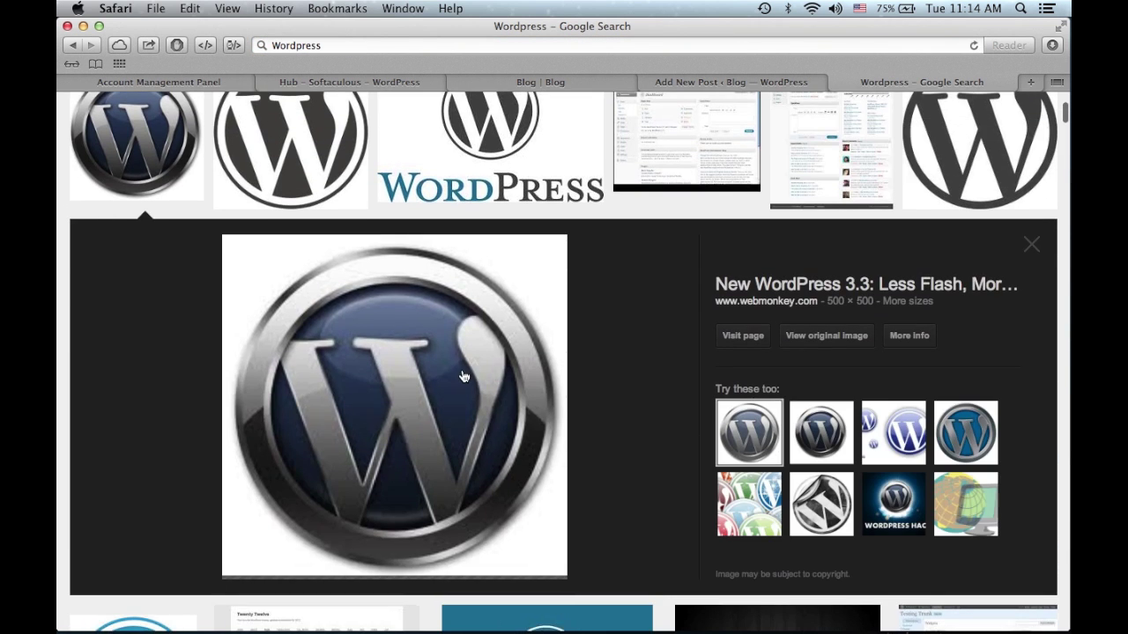
{"action": "right_click", "coordinate": [462, 374]}
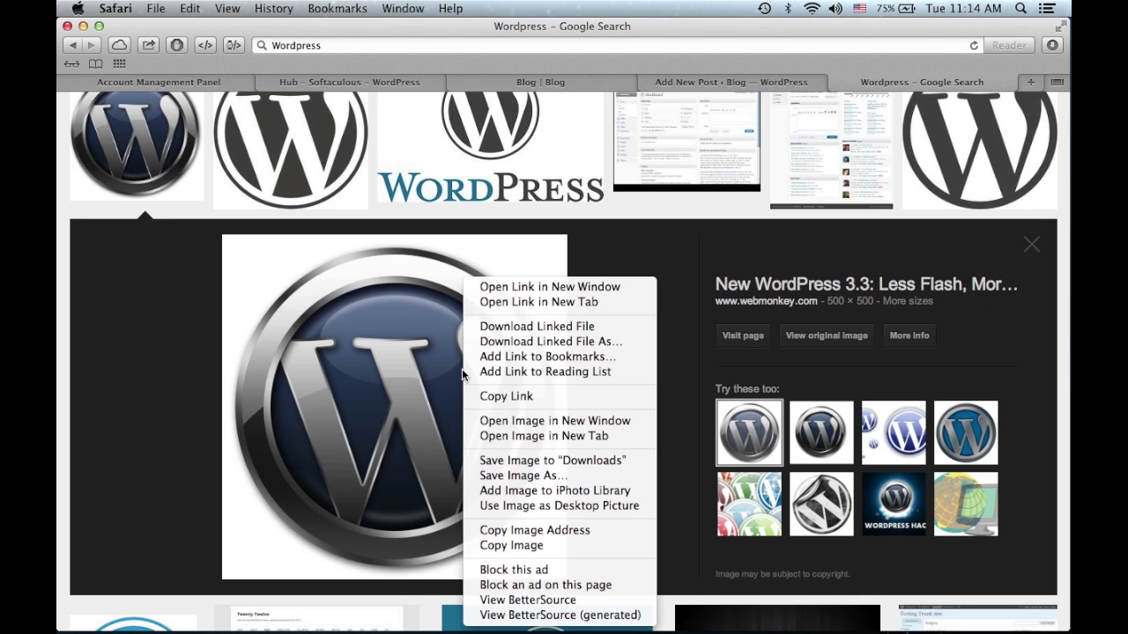
{"action": "left_click", "coordinate": [534, 397]}
- Insert the copied link from URL into New Post, then delete the wrong redirect link
{"action": "left_click", "coordinate": [703, 81]}
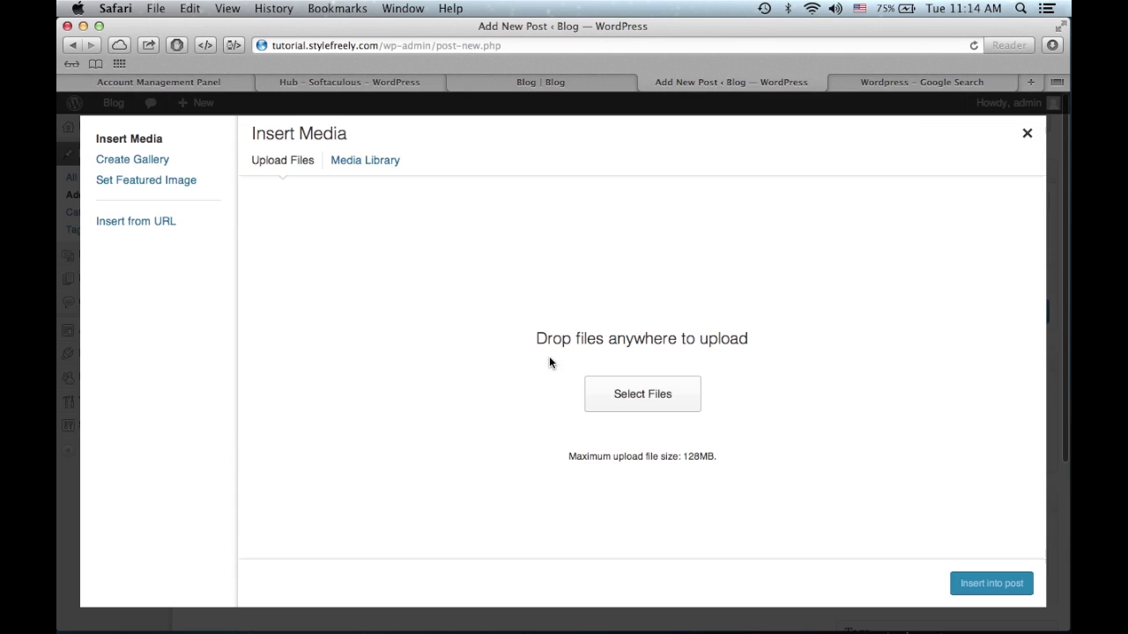
{"action": "left_click", "coordinate": [115, 221]}
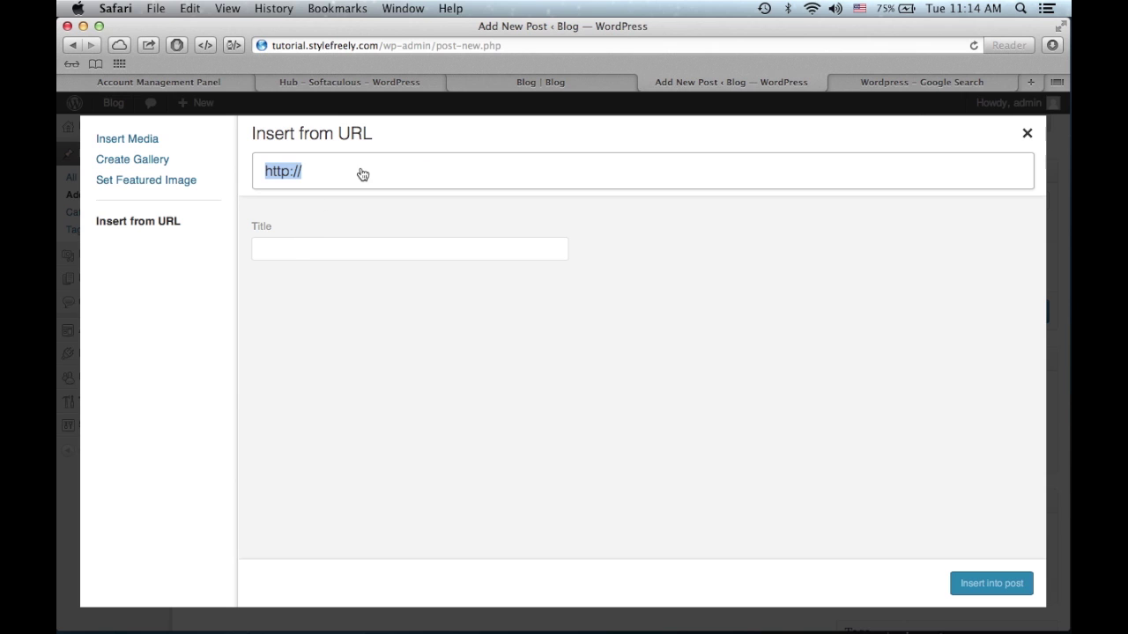
{"action": "key", "text": "super+v"}
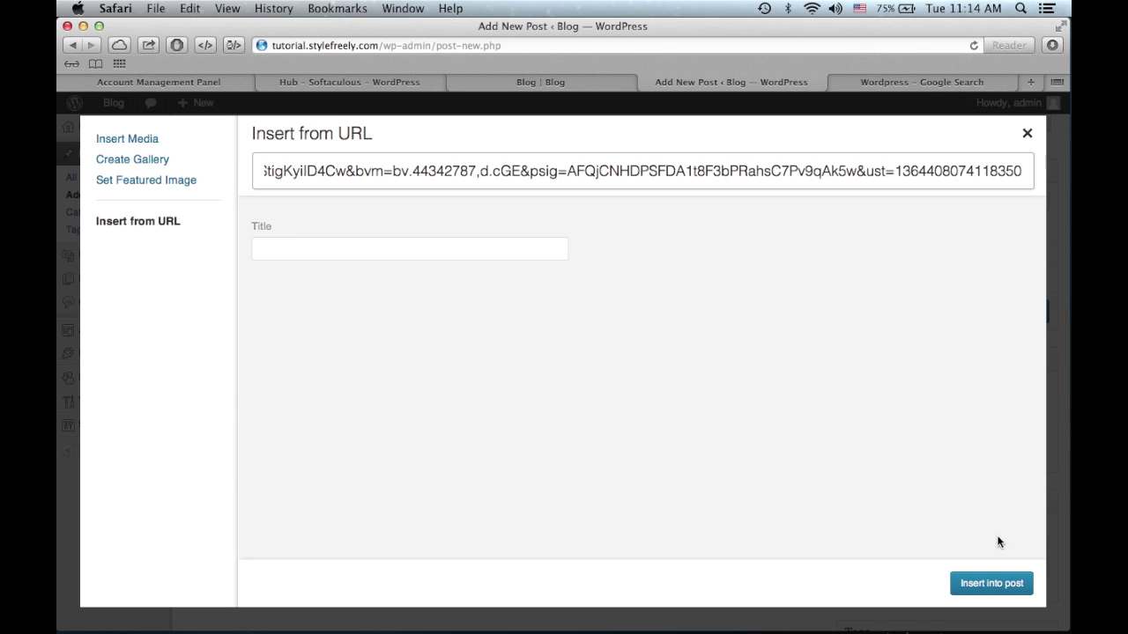
{"action": "left_click", "coordinate": [991, 583]}
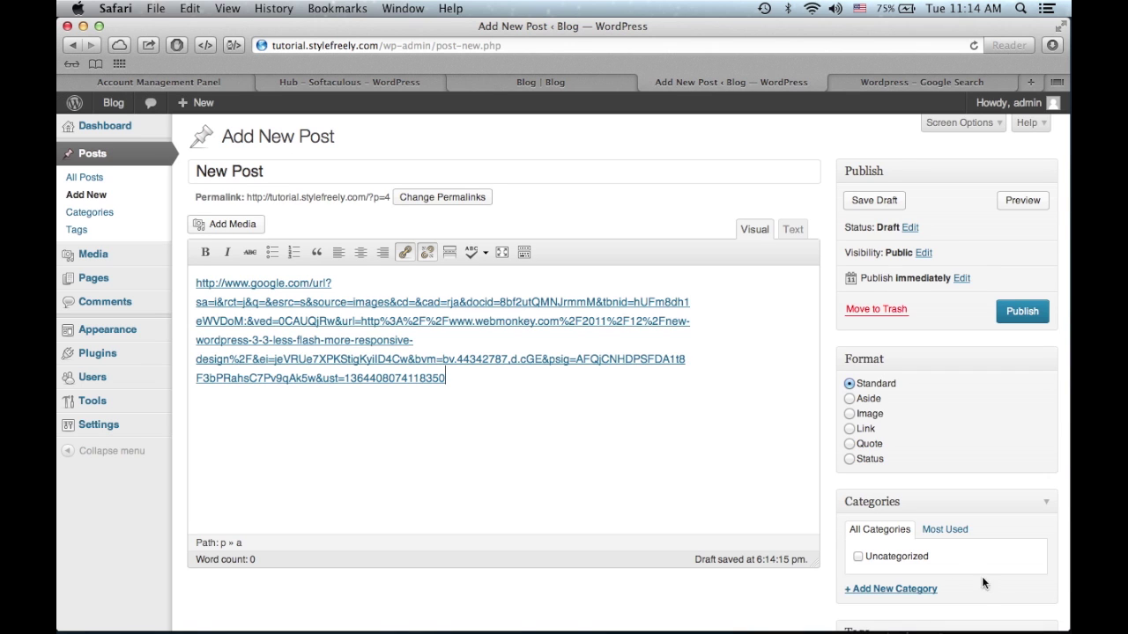
{"action": "key", "text": "shift+alt+Left"}
{"action": "key", "text": "shift+super+Up"}
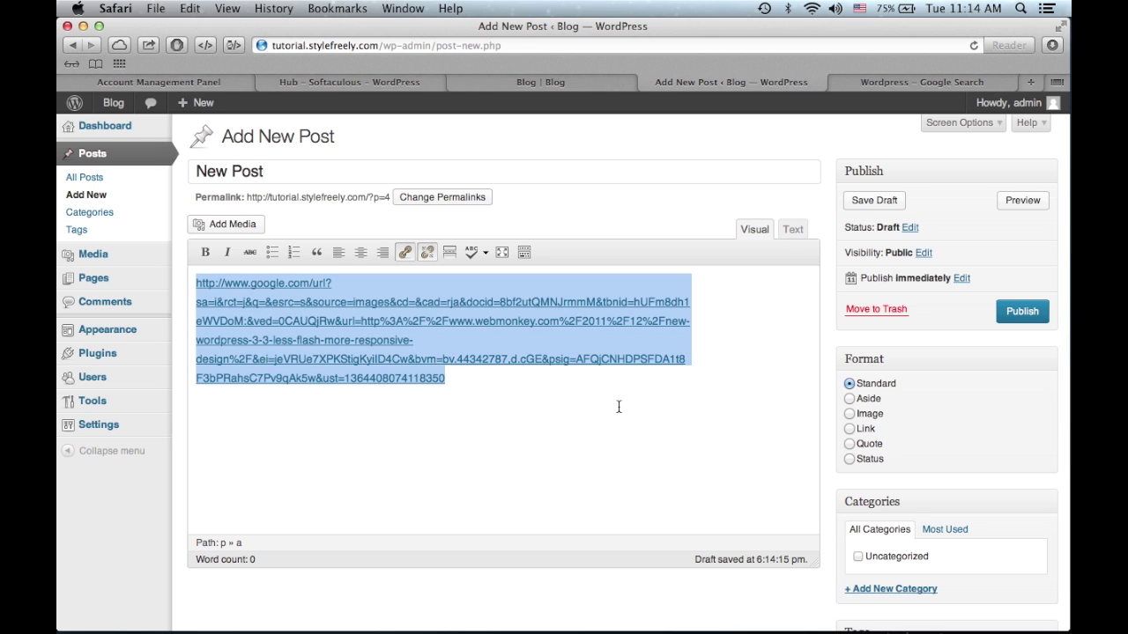
{"action": "key", "text": "BackSpace"}
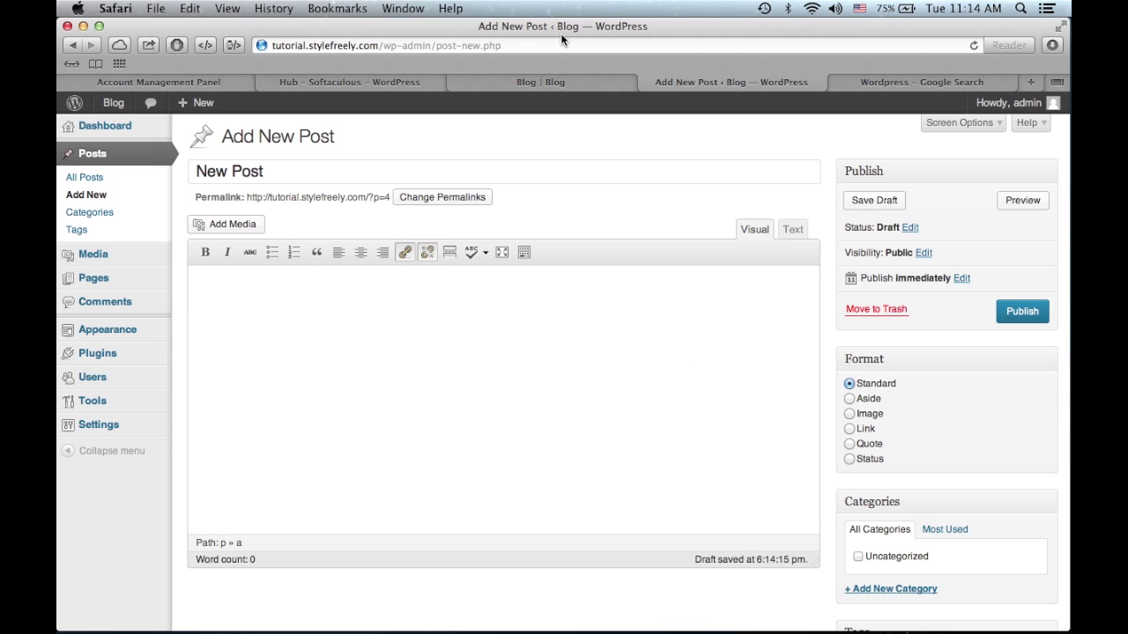
- Copy the WordPress logo's direct image address from the Google Images results
{"action": "left_click", "coordinate": [936, 84]}
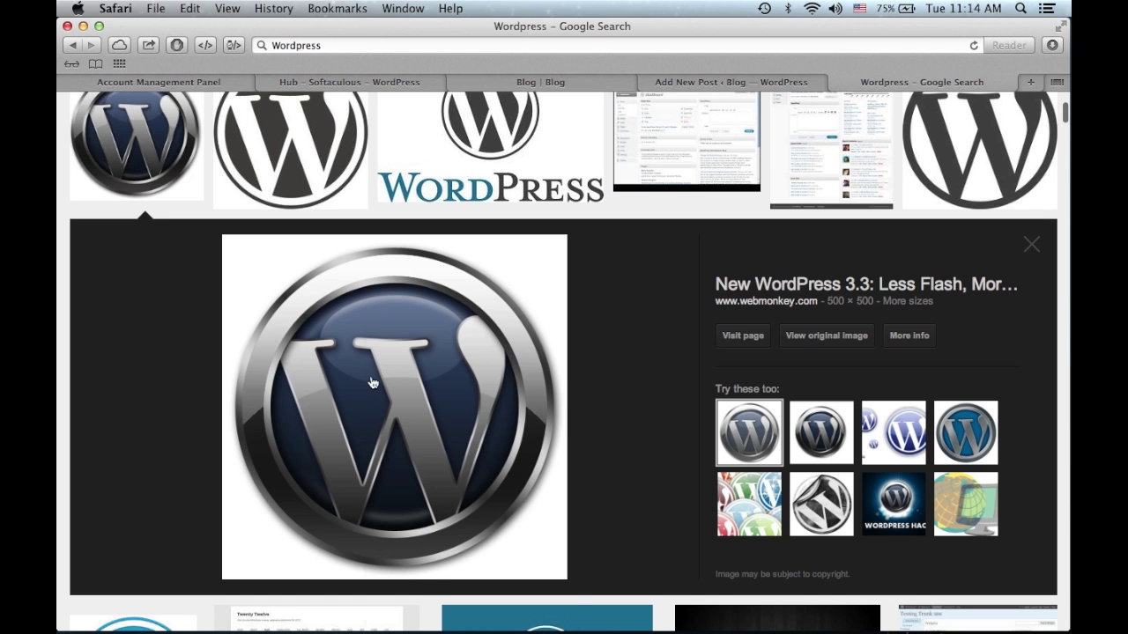
{"action": "right_click", "coordinate": [371, 380]}
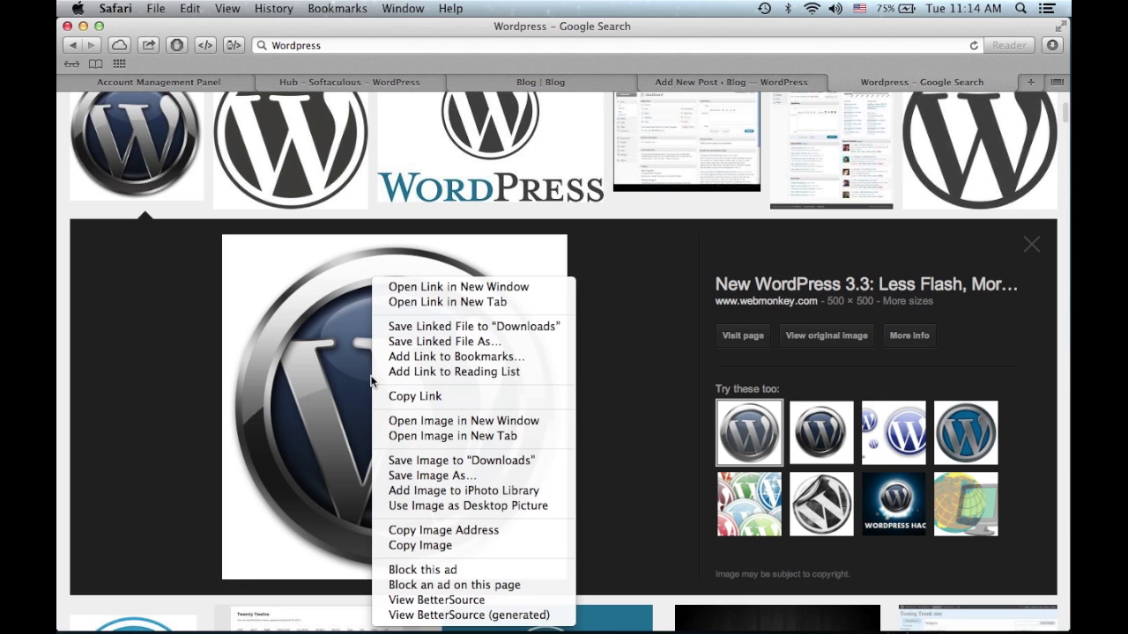
{"action": "left_click", "coordinate": [473, 530]}
{"action": "left_click", "coordinate": [734, 81]}
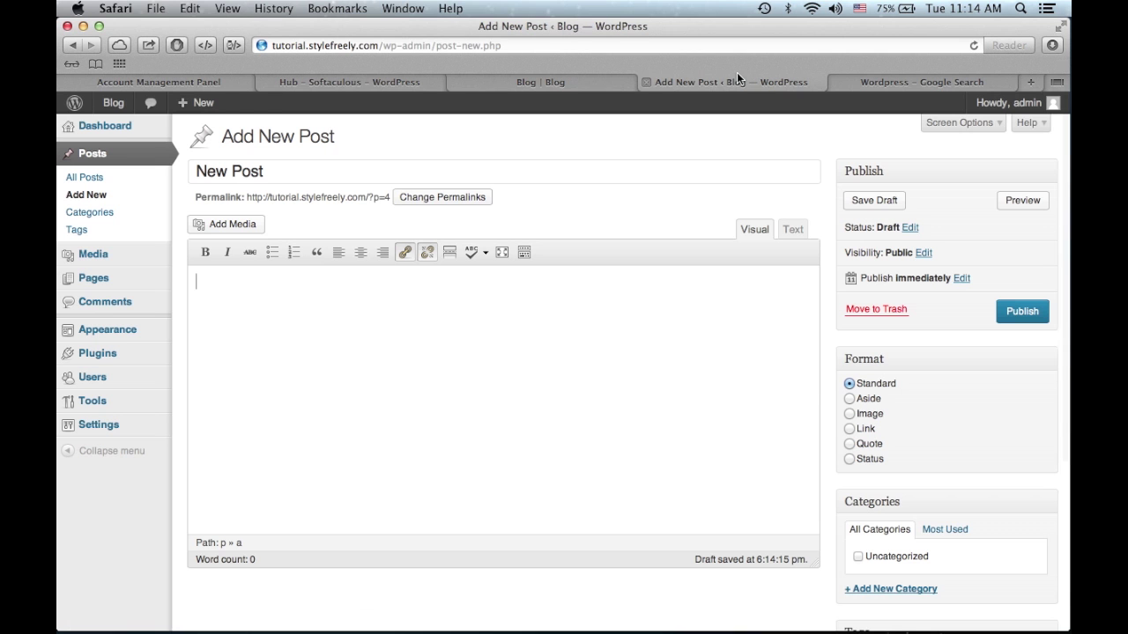
- Insert the webmonkey.com logo image by URL with caption and alt text 'Wordpress'
{"action": "left_click", "coordinate": [218, 225]}
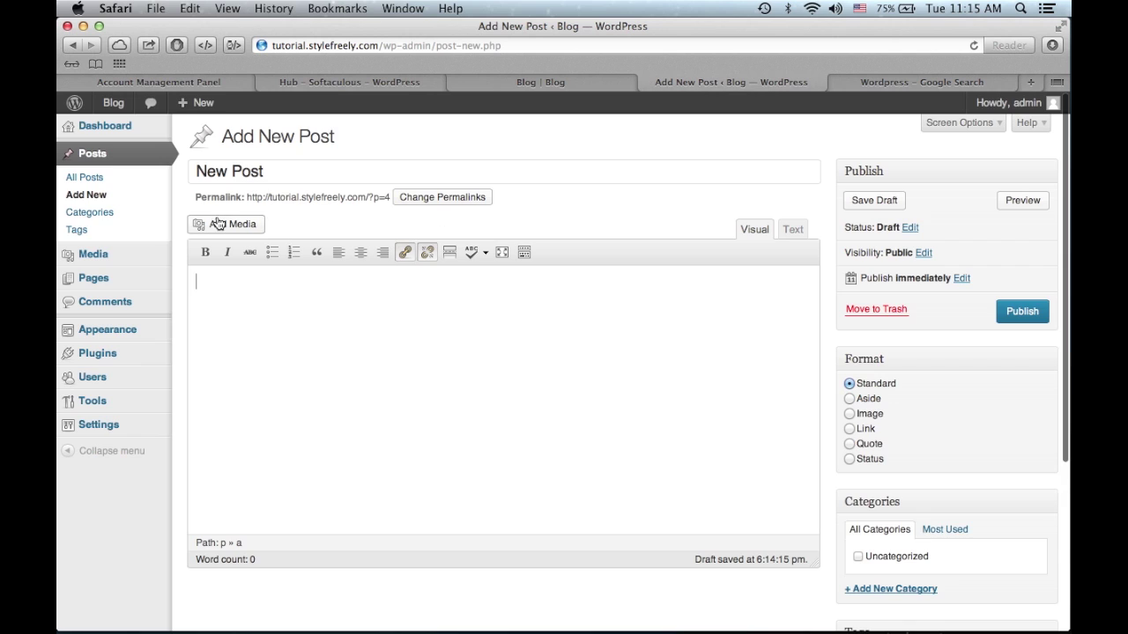
{"action": "left_click", "coordinate": [316, 262]}
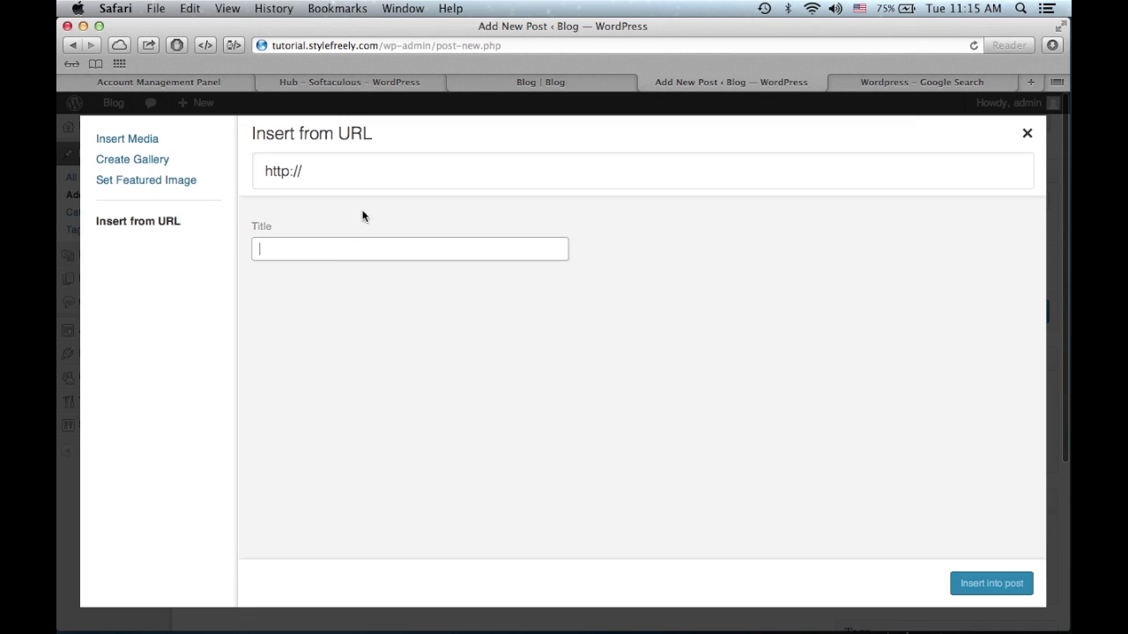
{"action": "left_click", "coordinate": [382, 174]}
{"action": "key", "text": "super+a"}
{"action": "key", "text": "super+v"}
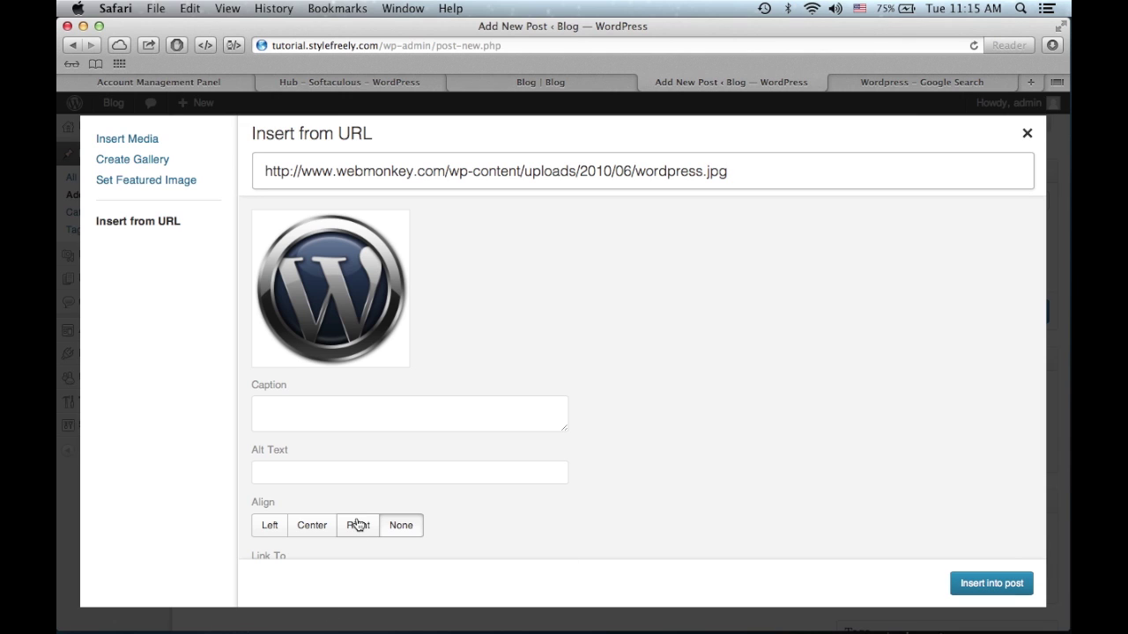
{"action": "scroll", "coordinate": [357, 524], "scroll_direction": "down", "scroll_amount": 2}
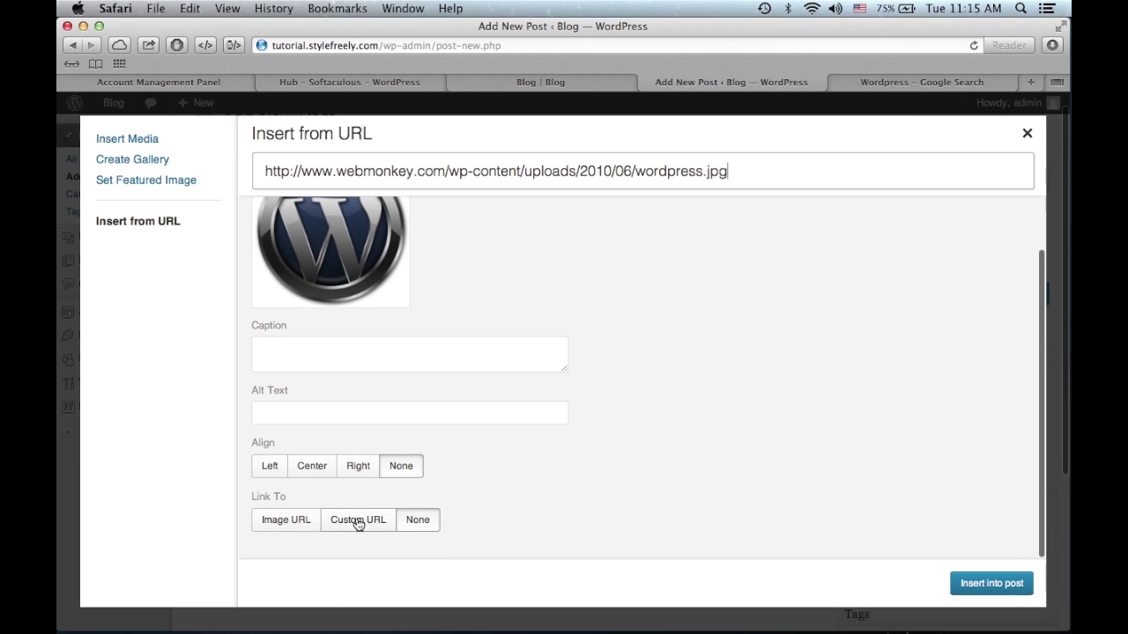
{"action": "left_click", "coordinate": [350, 359]}
{"action": "type", "text": "Wordpress"}
{"action": "key", "text": "Tab"}
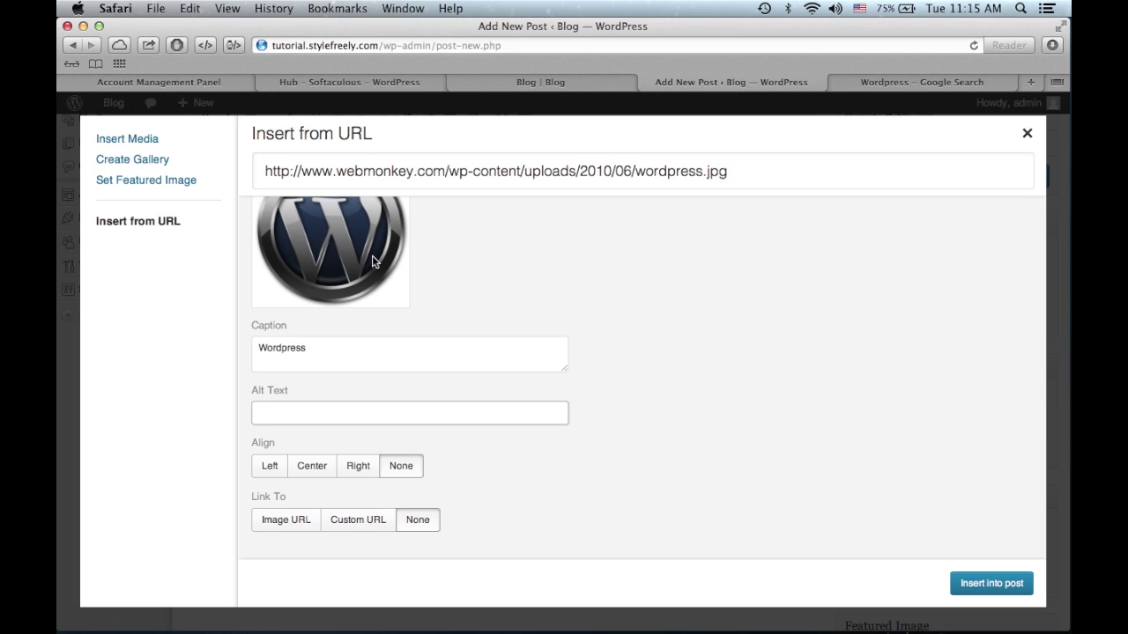
{"action": "type", "text": "Wordpress"}
{"action": "left_click", "coordinate": [987, 583]}
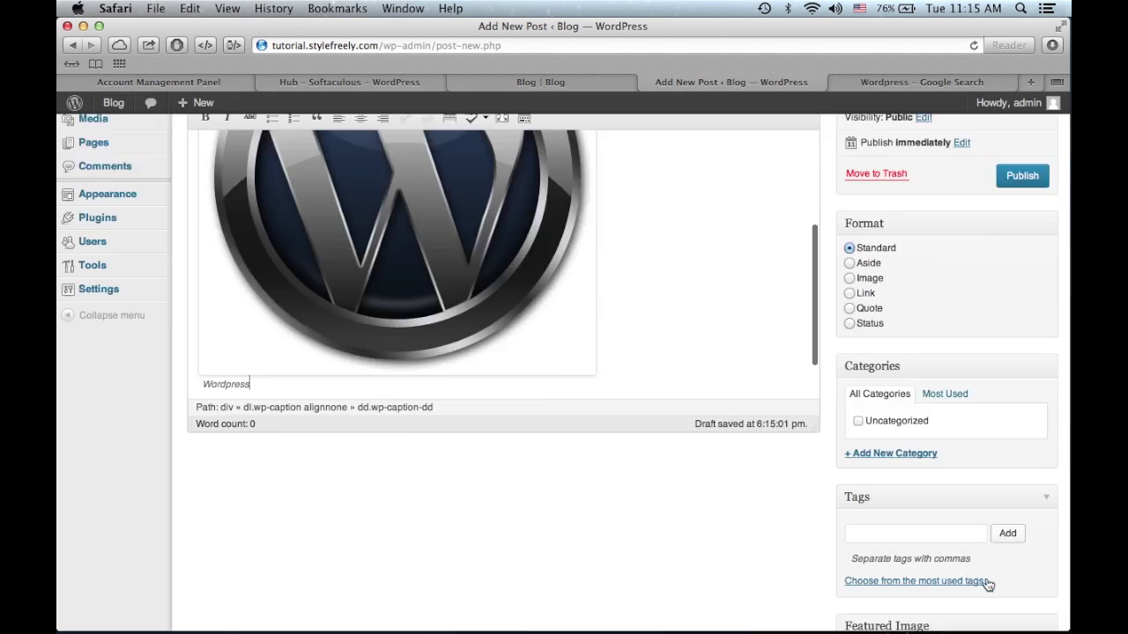
{"action": "scroll", "coordinate": [610, 464], "scroll_direction": "up", "scroll_amount": 2}
{"action": "scroll", "coordinate": [609, 463], "scroll_direction": "up", "scroll_amount": 2}
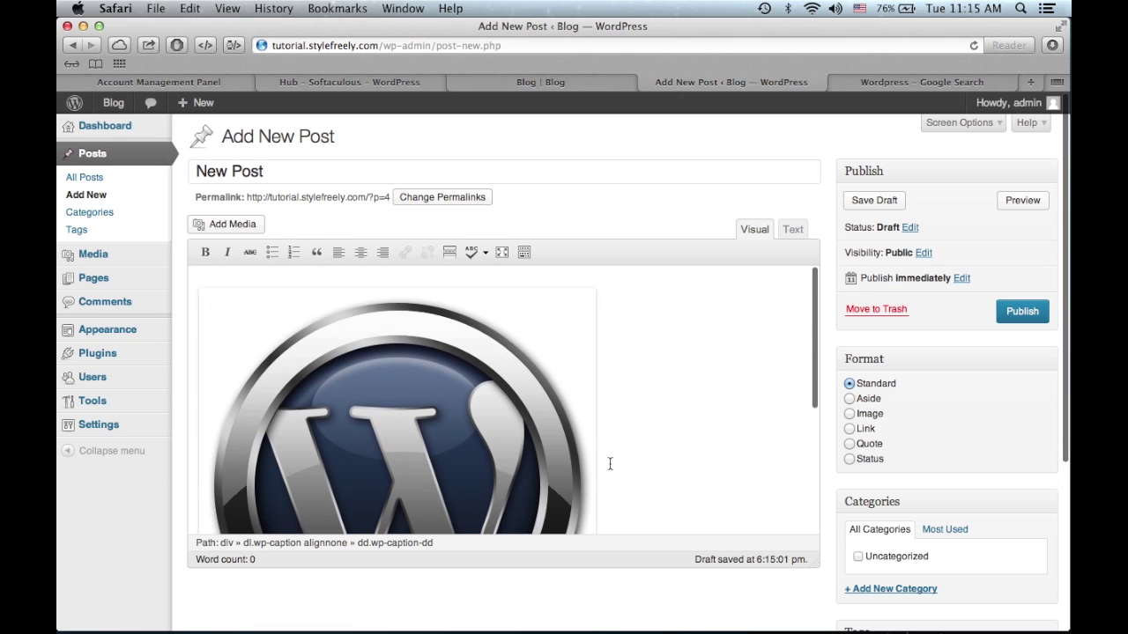
{"action": "scroll", "coordinate": [609, 463], "scroll_direction": "down", "scroll_amount": 3}
{"action": "scroll", "coordinate": [609, 433], "scroll_direction": "down", "scroll_amount": 2}
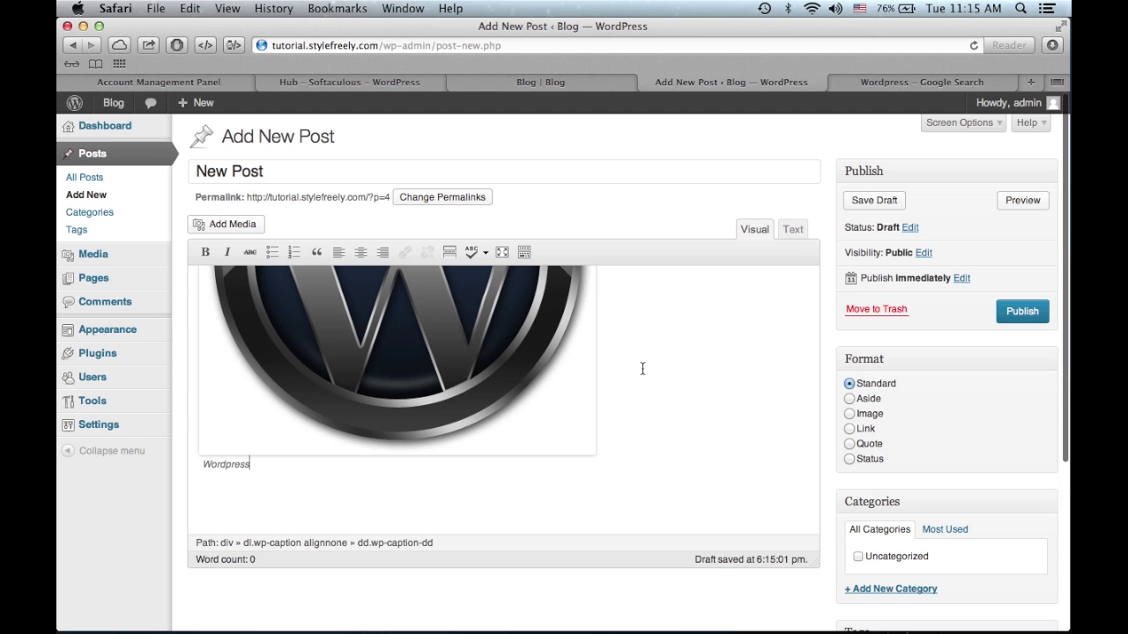
{"action": "scroll", "coordinate": [524, 459], "scroll_direction": "up", "scroll_amount": 3}
{"action": "scroll", "coordinate": [523, 458], "scroll_direction": "down", "scroll_amount": 5}
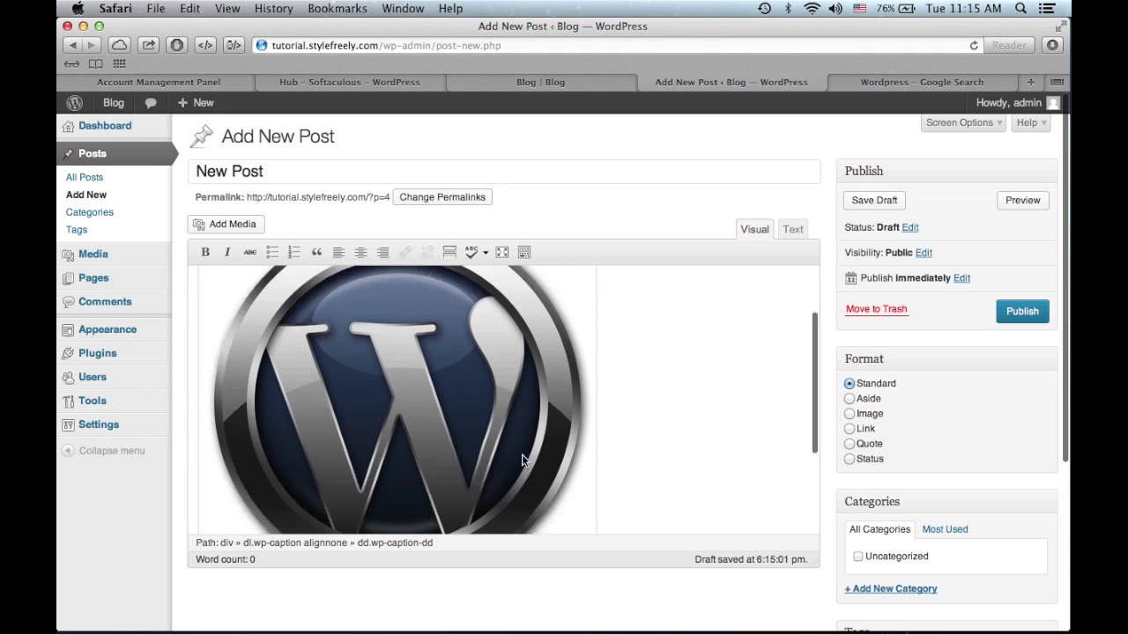
{"action": "scroll", "coordinate": [467, 401], "scroll_direction": "up", "scroll_amount": 1}
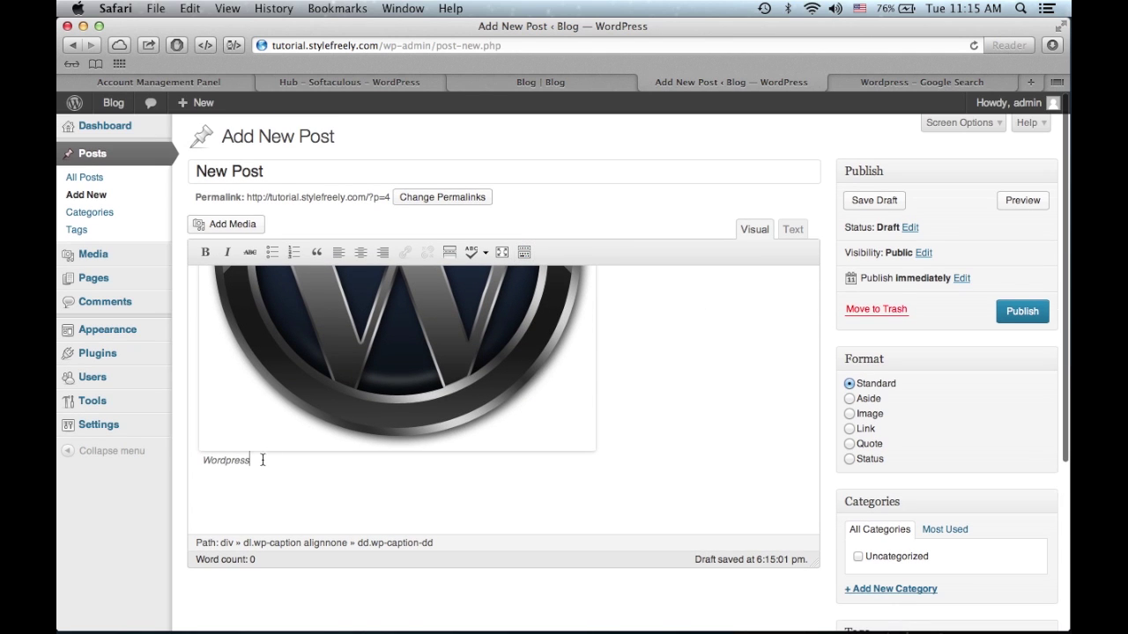
{"action": "right_click", "coordinate": [510, 504]}
{"action": "left_click", "coordinate": [456, 509]}
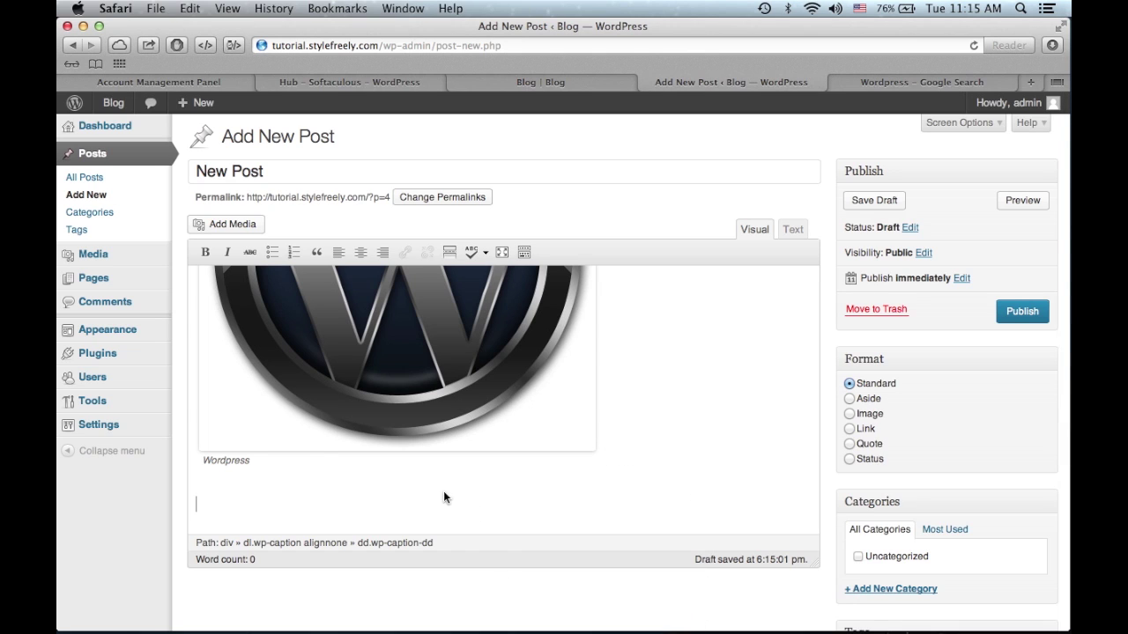
{"action": "left_click_drag", "start_coordinate": [316, 462], "coordinate": [254, 390]}
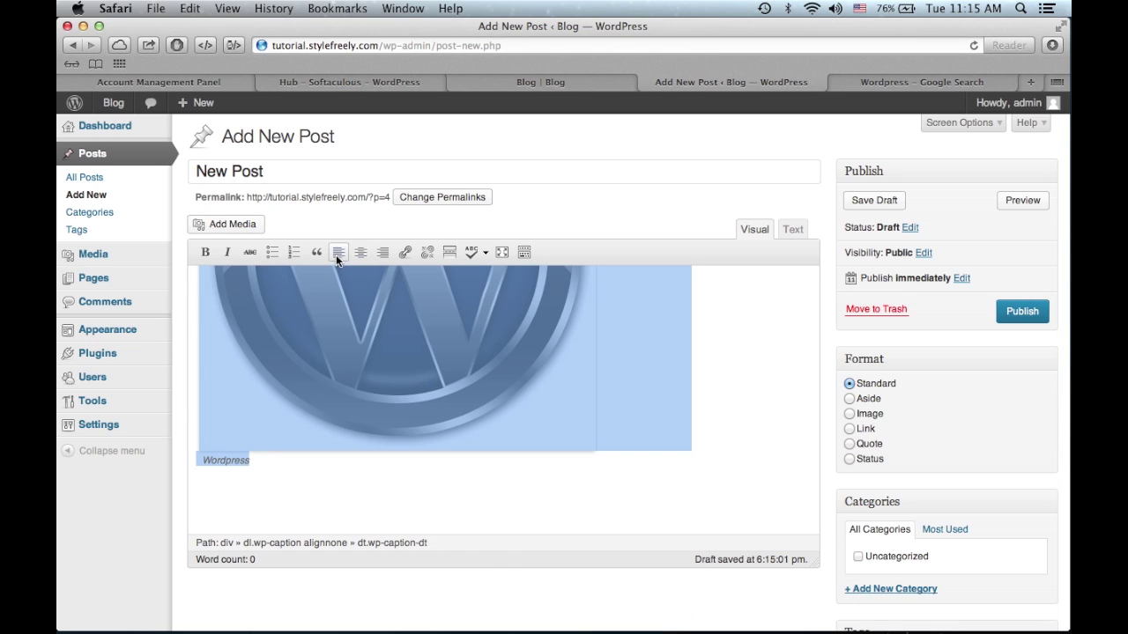
{"action": "left_click", "coordinate": [793, 229]}
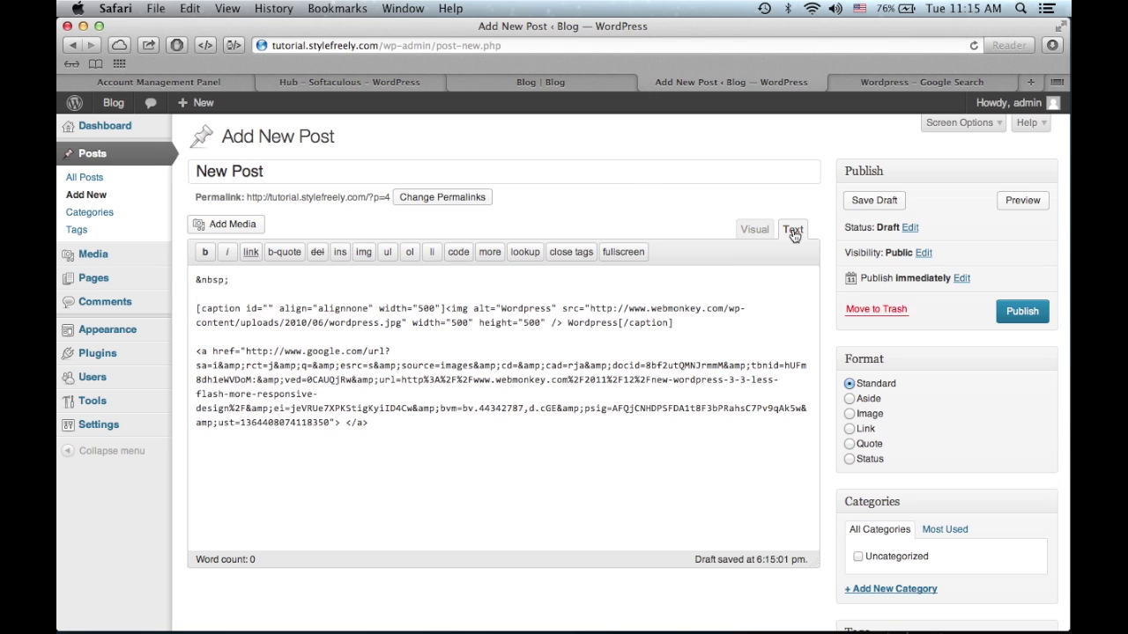
{"action": "left_click", "coordinate": [565, 396]}
{"action": "left_click", "coordinate": [763, 229]}
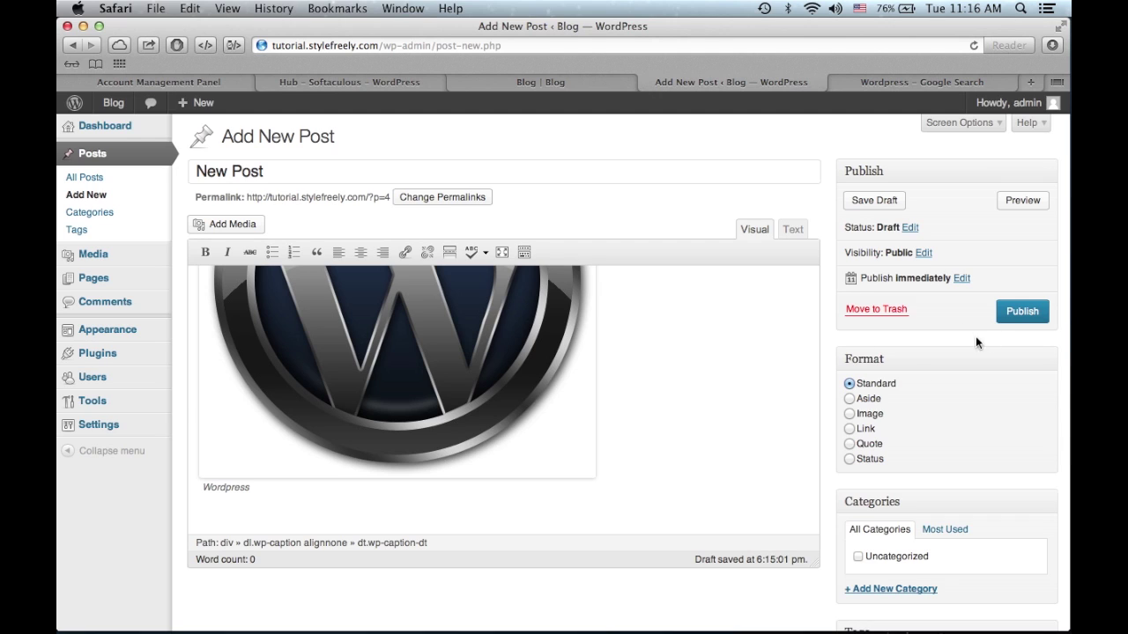
- Add the line 'Write down anything' below the logo caption and publish New Post
{"action": "left_click", "coordinate": [515, 484]}
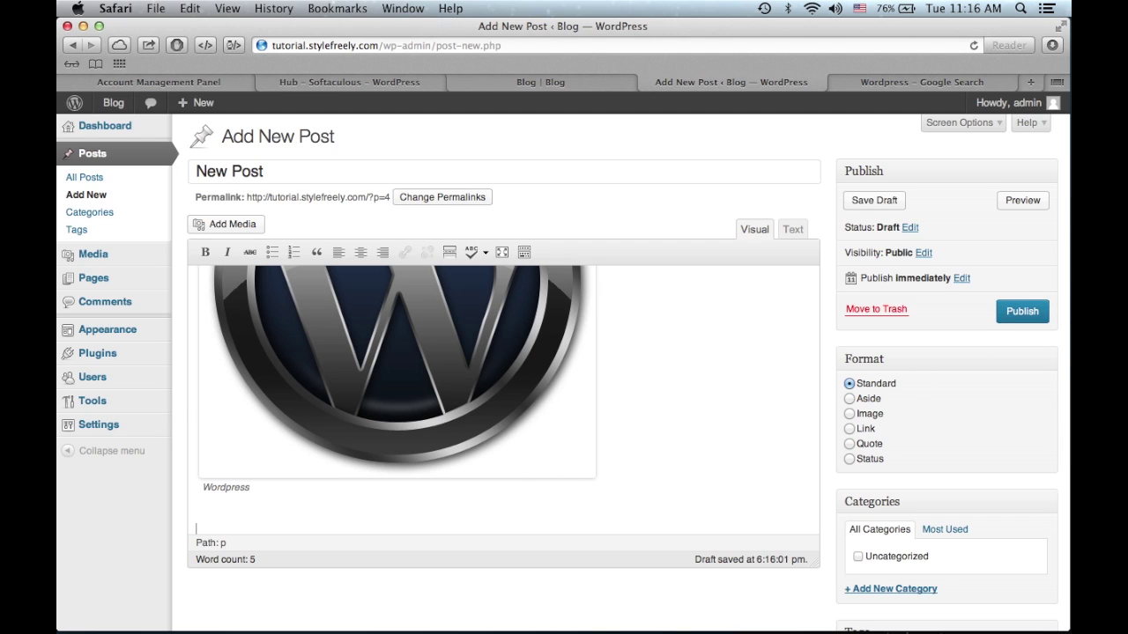
{"action": "type", "text": "Write"}
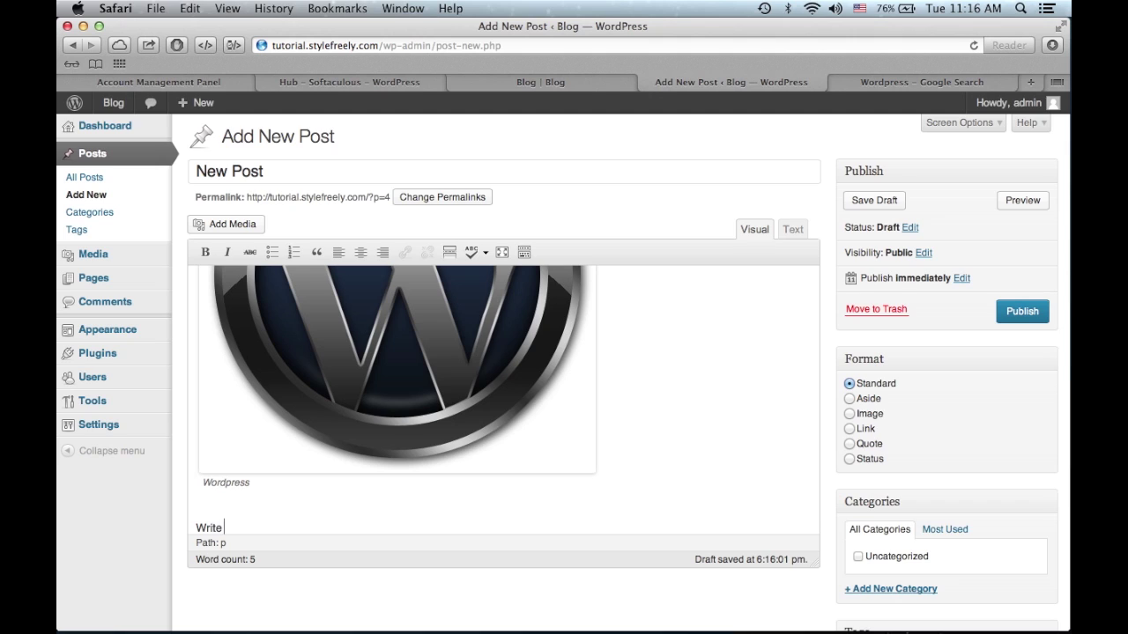
{"action": "type", "text": " down anything."}
{"action": "left_click", "coordinate": [1033, 313]}
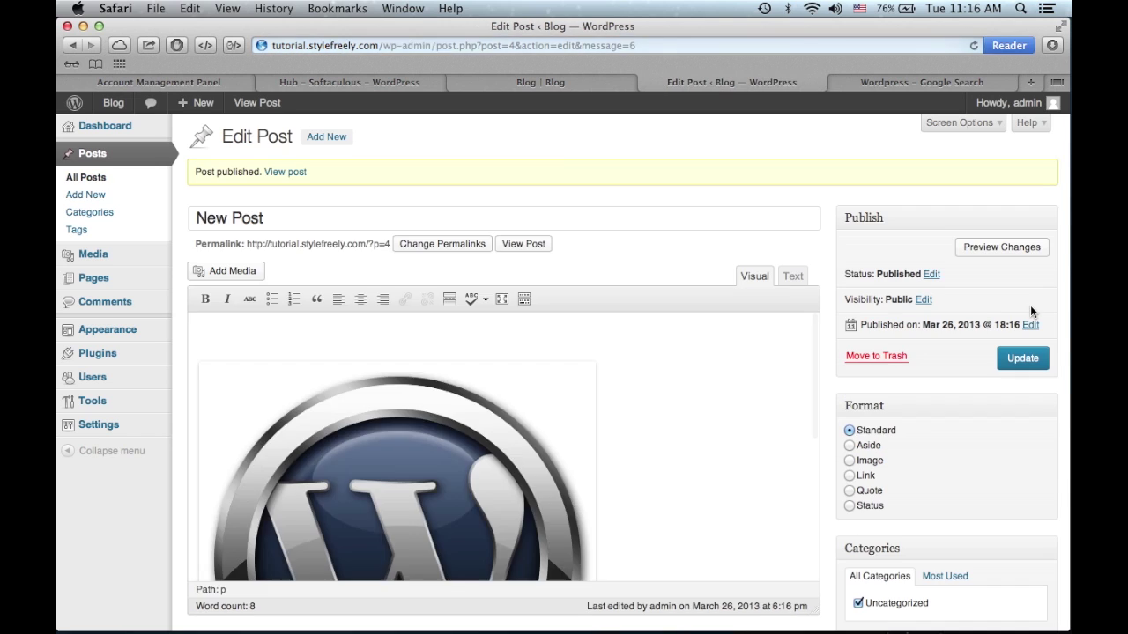
{"action": "scroll", "coordinate": [987, 291], "scroll_direction": "down", "scroll_amount": 3}
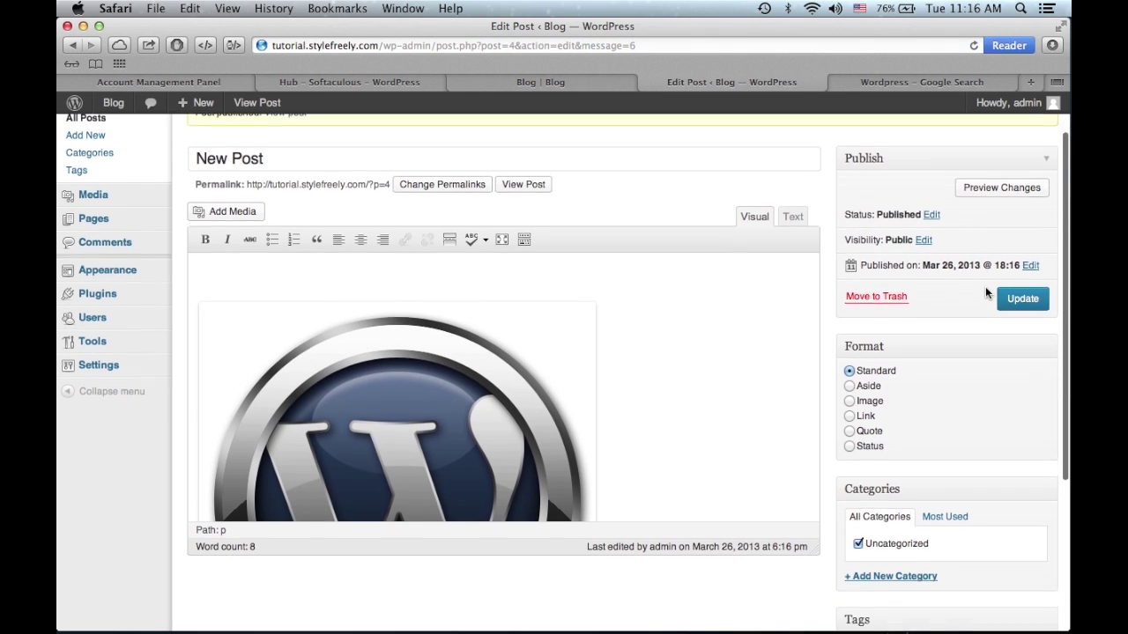
{"action": "scroll", "coordinate": [987, 291], "scroll_direction": "up", "scroll_amount": 3}
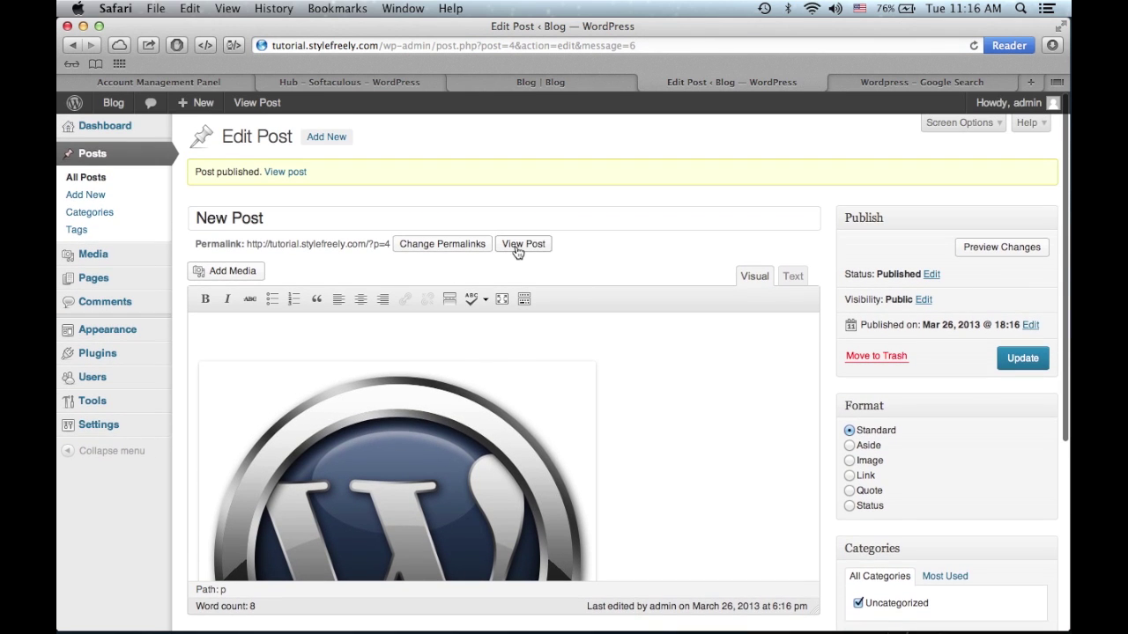
{"action": "left_click", "coordinate": [517, 249]}
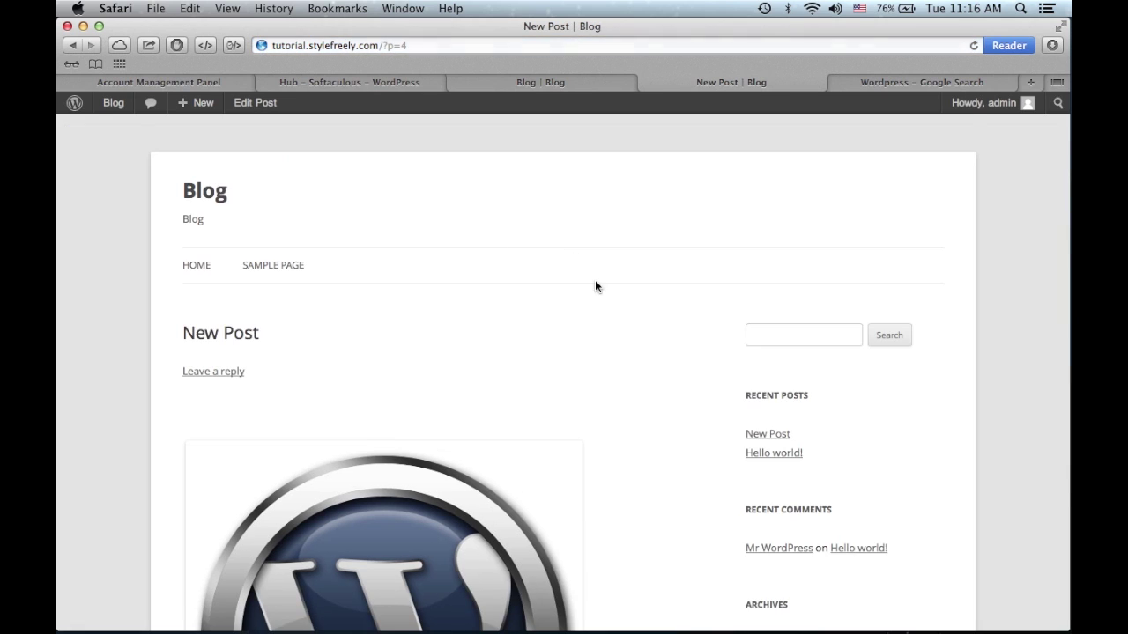
{"action": "scroll", "coordinate": [425, 441], "scroll_direction": "down", "scroll_amount": 5}
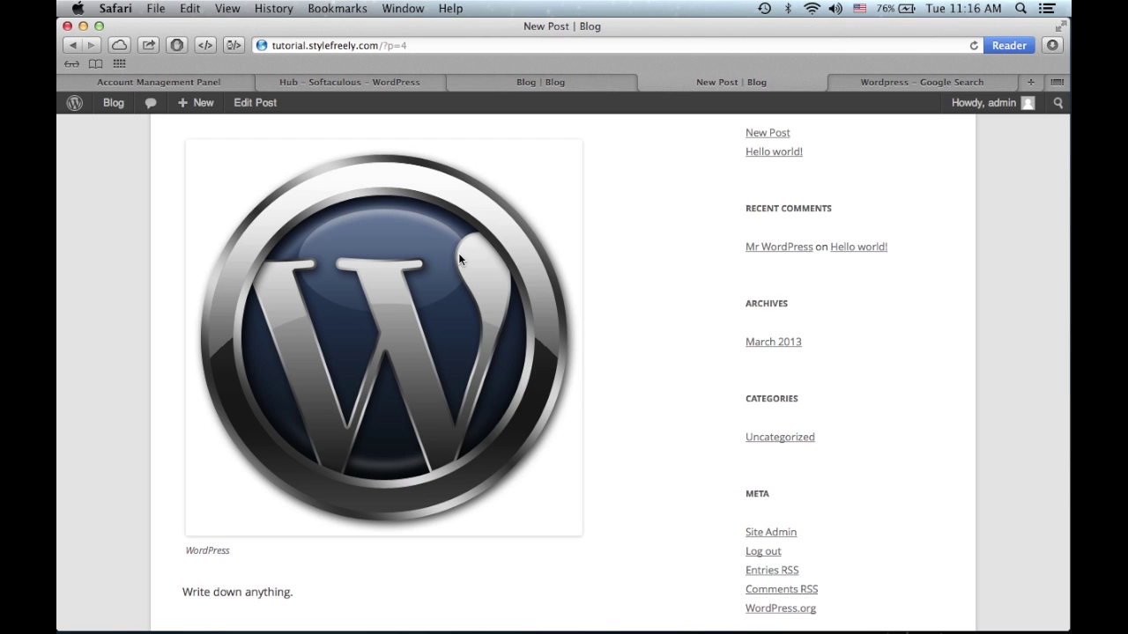
{"action": "scroll", "coordinate": [458, 258], "scroll_direction": "down", "scroll_amount": 4}
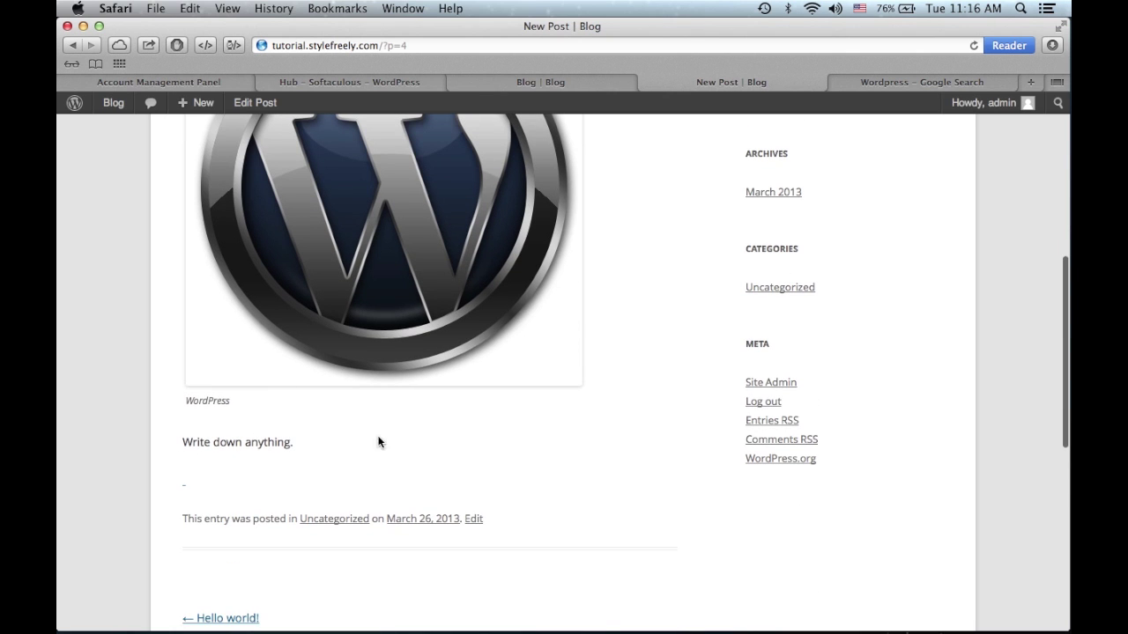
{"action": "scroll", "coordinate": [279, 441], "scroll_direction": "down", "scroll_amount": 9}
{"action": "scroll", "coordinate": [275, 432], "scroll_direction": "up", "scroll_amount": 18}
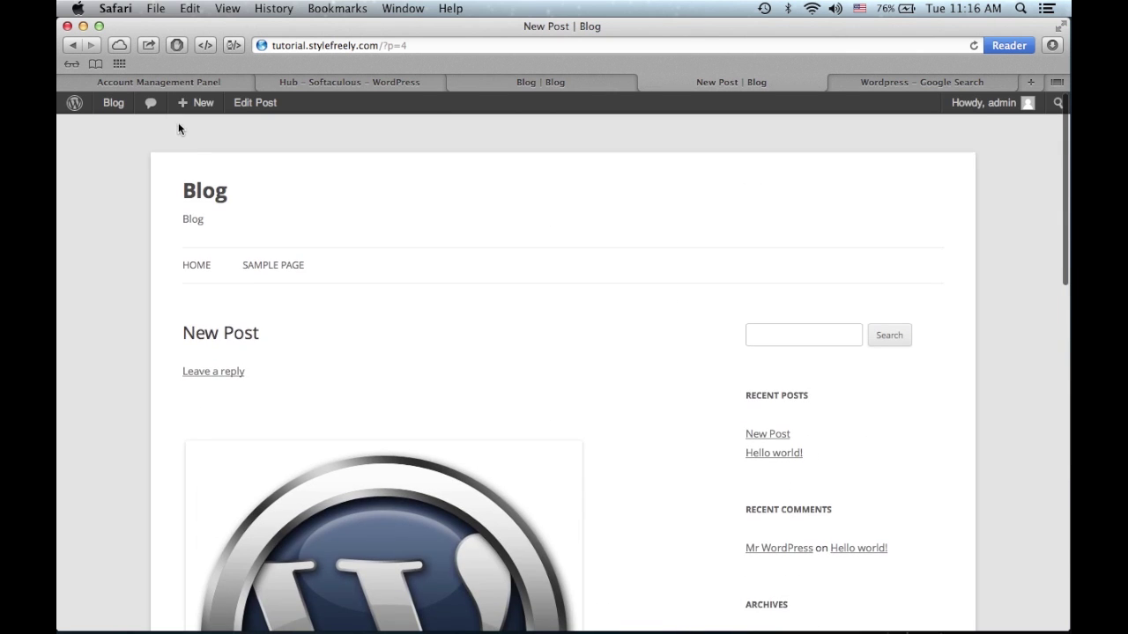
{"action": "left_click", "coordinate": [202, 190]}
{"action": "scroll", "coordinate": [403, 238], "scroll_direction": "down", "scroll_amount": 8}
{"action": "scroll", "coordinate": [404, 241], "scroll_direction": "up", "scroll_amount": 6}
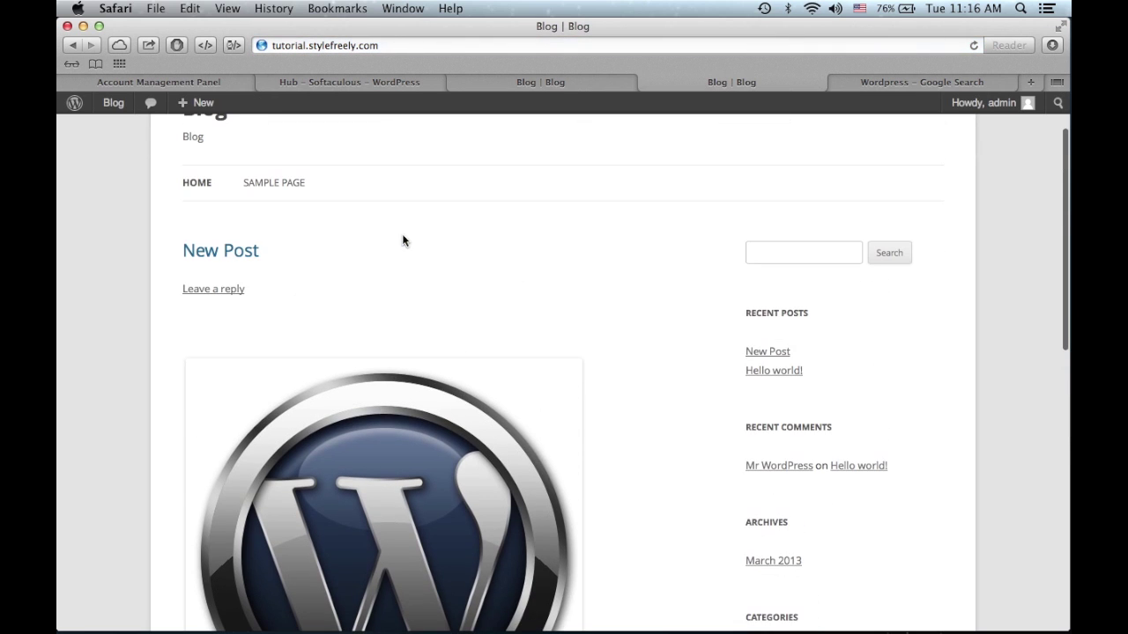
{"action": "scroll", "coordinate": [423, 503], "scroll_direction": "down", "scroll_amount": 10}
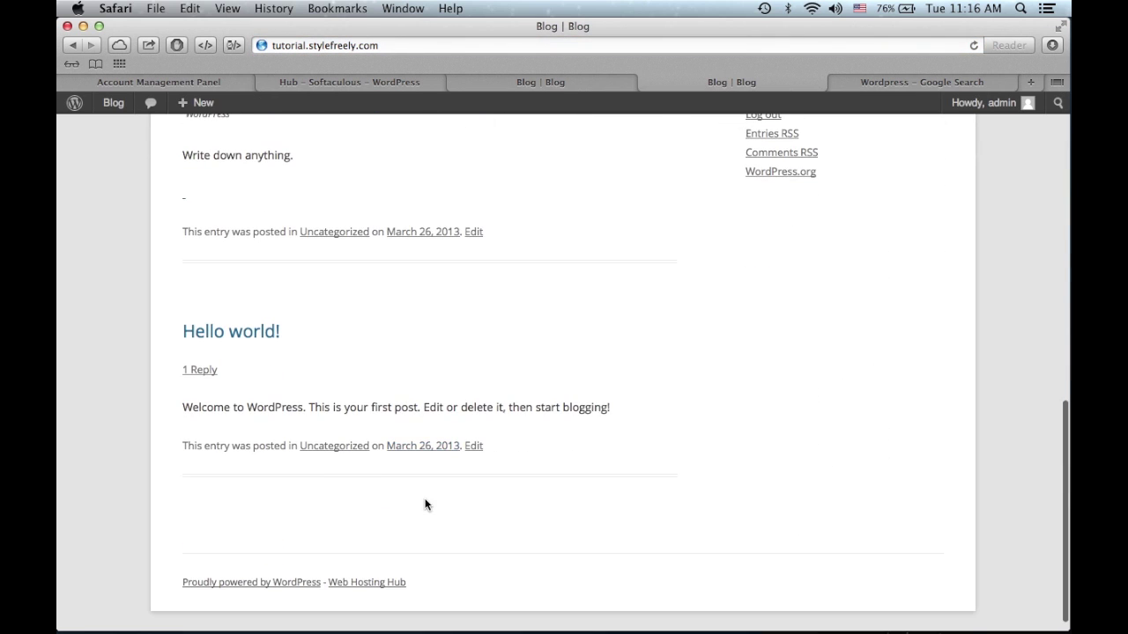
{"action": "double_click", "coordinate": [296, 407]}
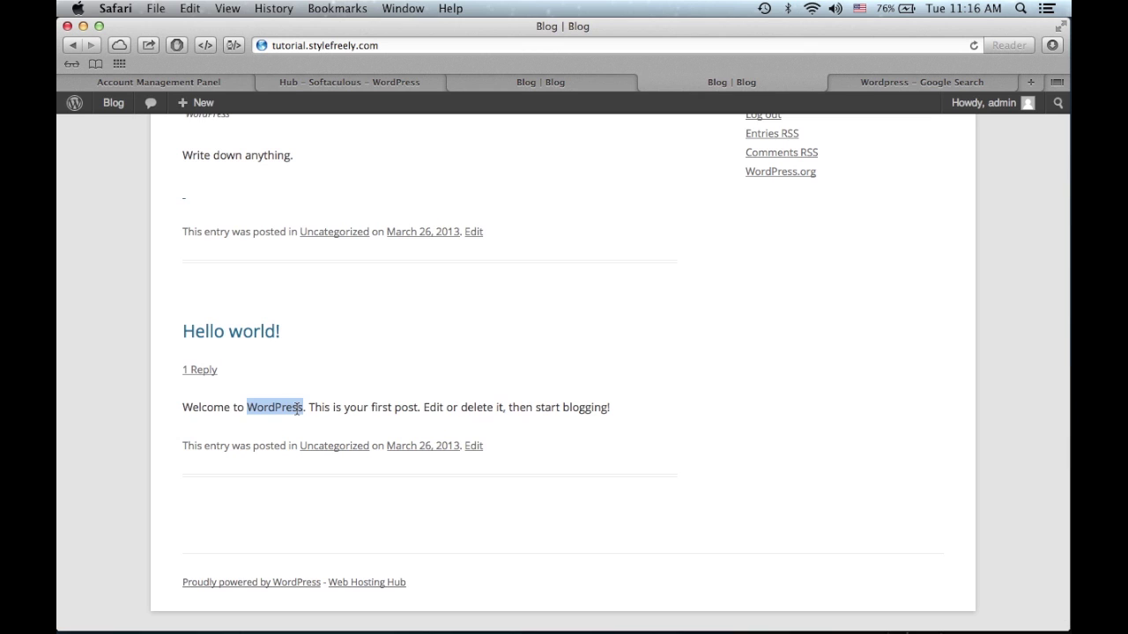
{"action": "triple_click", "coordinate": [296, 407]}
{"action": "scroll", "coordinate": [295, 410], "scroll_direction": "up", "scroll_amount": 3}
{"action": "left_click", "coordinate": [123, 355]}
{"action": "scroll", "coordinate": [124, 355], "scroll_direction": "up", "scroll_amount": 10}
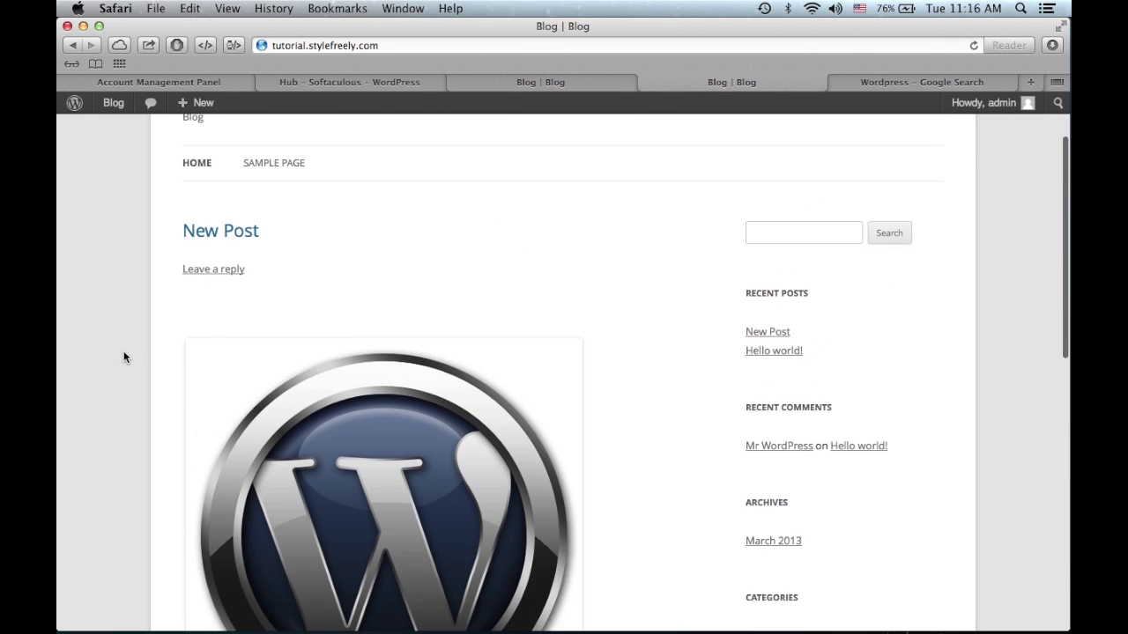
{"action": "key", "text": "ctrl+Tab"}
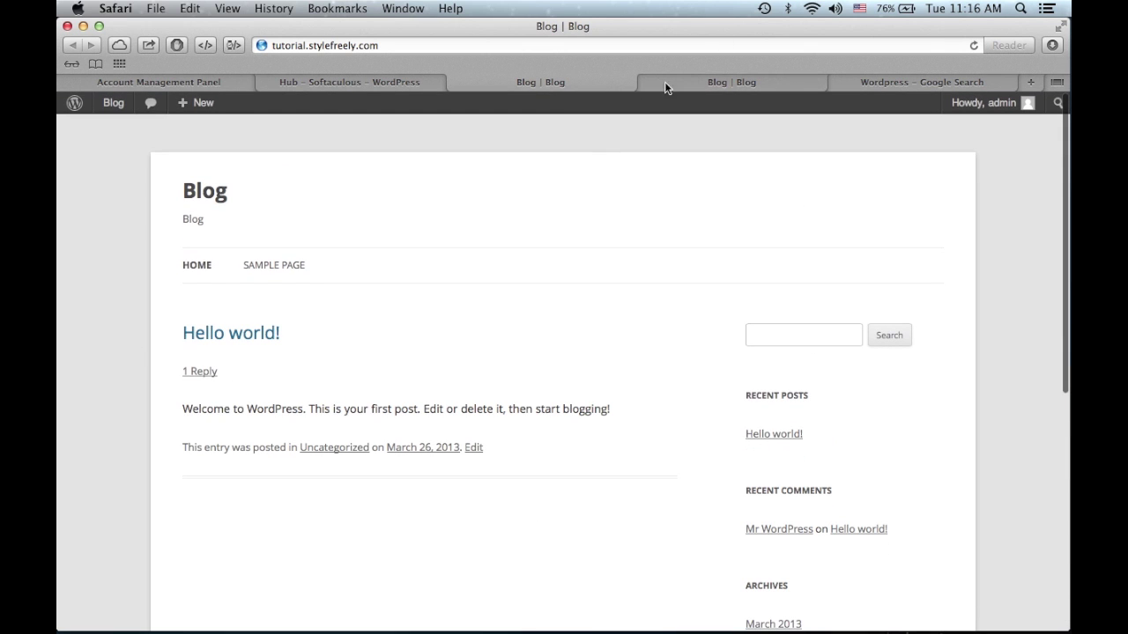
{"action": "key", "text": "ctrl+shift+Tab"}
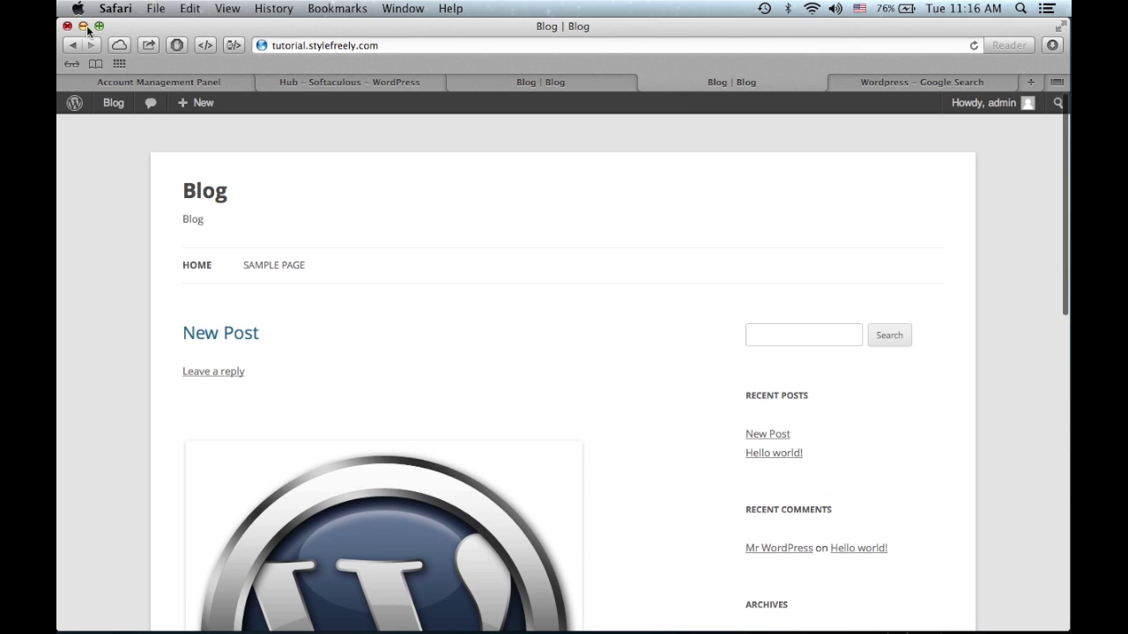
{"action": "left_click", "coordinate": [73, 44]}
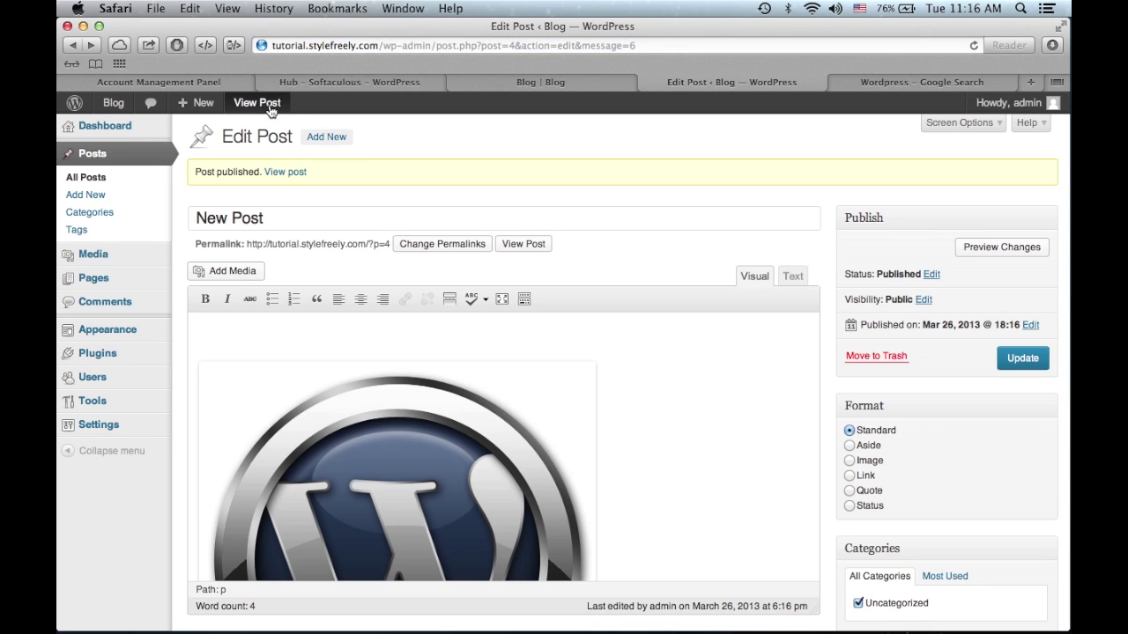
- Go to the admin Dashboard and look through its widgets
{"action": "mouse_move", "coordinate": [130, 114]}
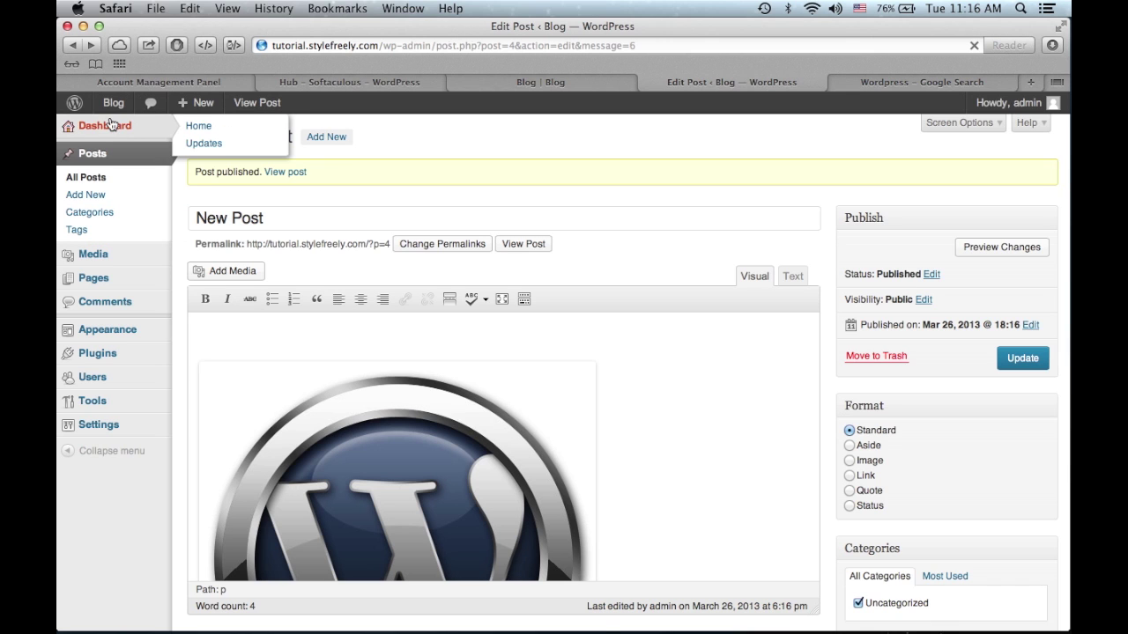
{"action": "left_click", "coordinate": [104, 125]}
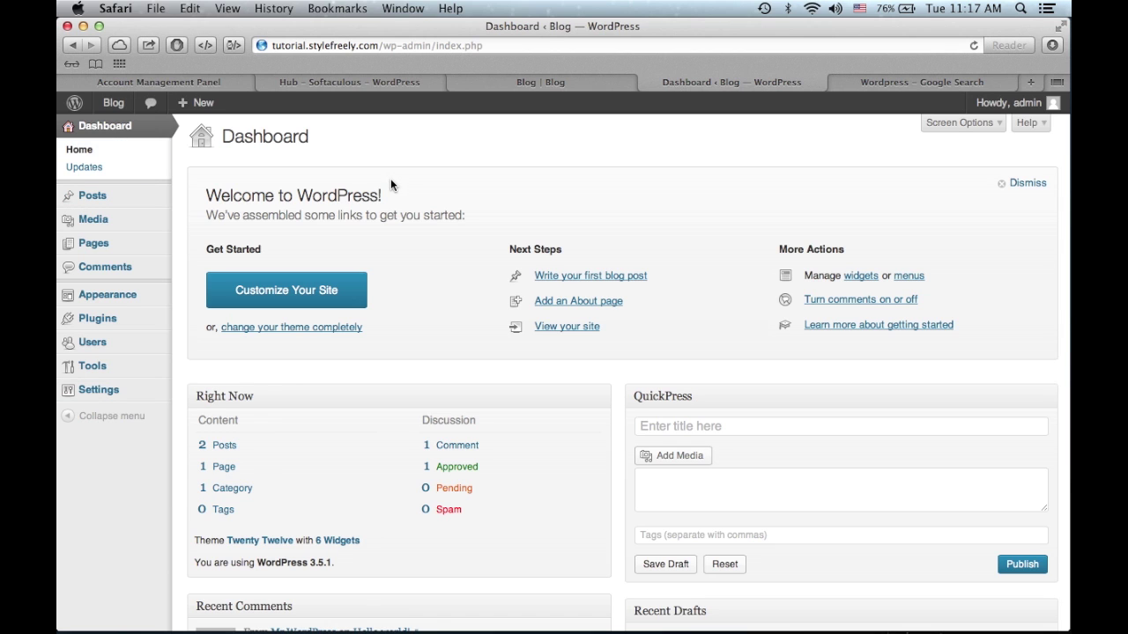
{"action": "scroll", "coordinate": [390, 180], "scroll_direction": "down", "scroll_amount": 2}
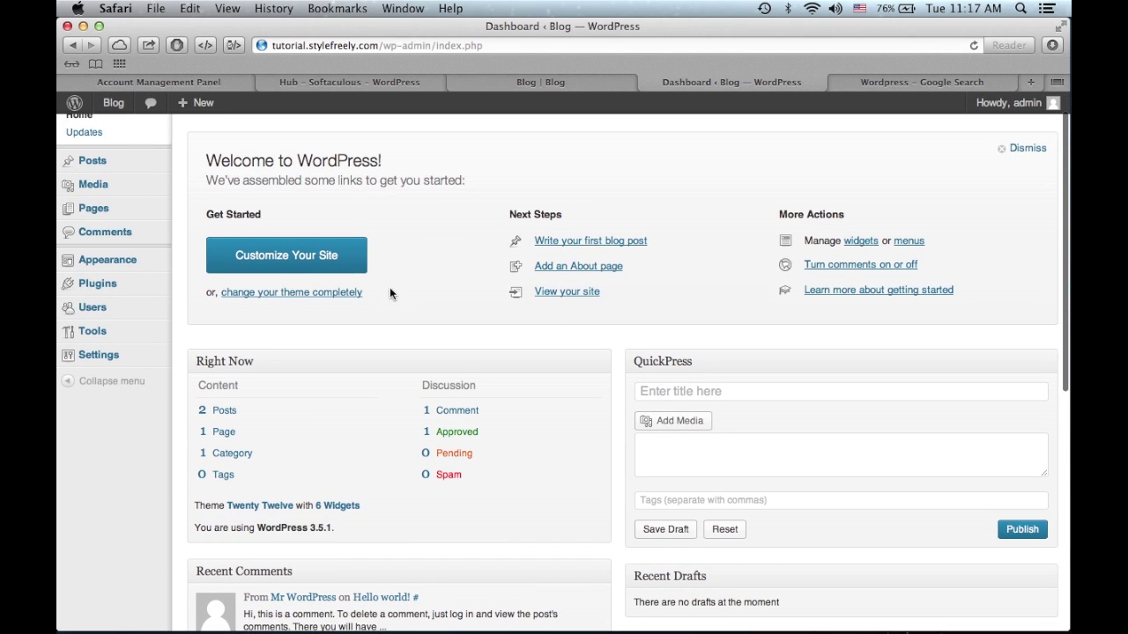
{"action": "scroll", "coordinate": [389, 287], "scroll_direction": "down", "scroll_amount": 3}
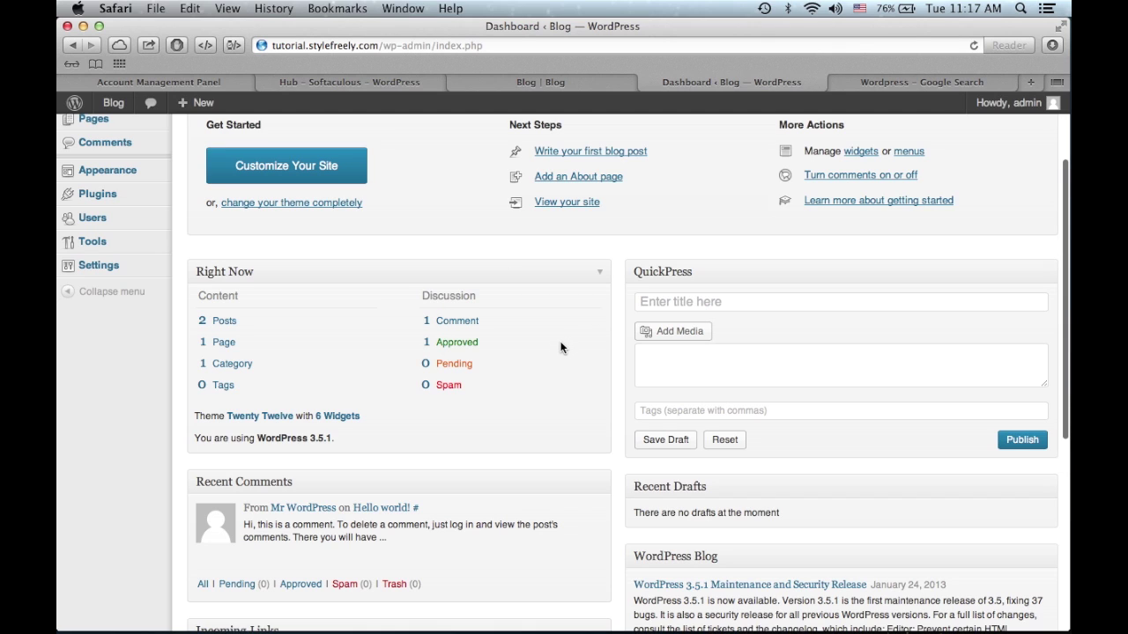
{"action": "scroll", "coordinate": [560, 348], "scroll_direction": "down", "scroll_amount": 3}
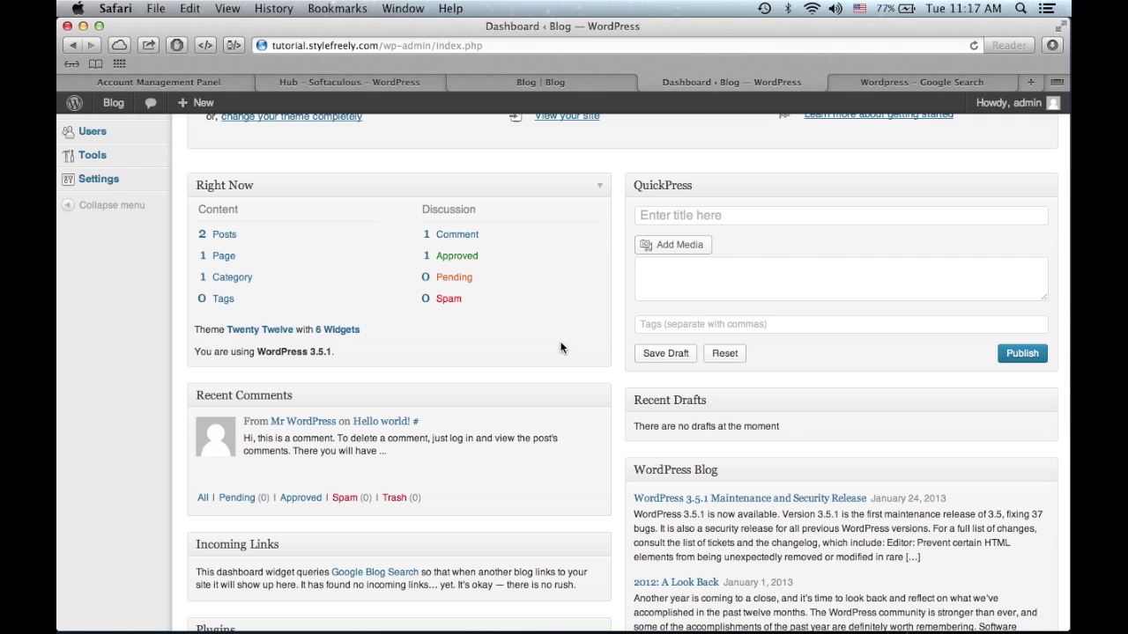
{"action": "scroll", "coordinate": [560, 348], "scroll_direction": "up", "scroll_amount": 3}
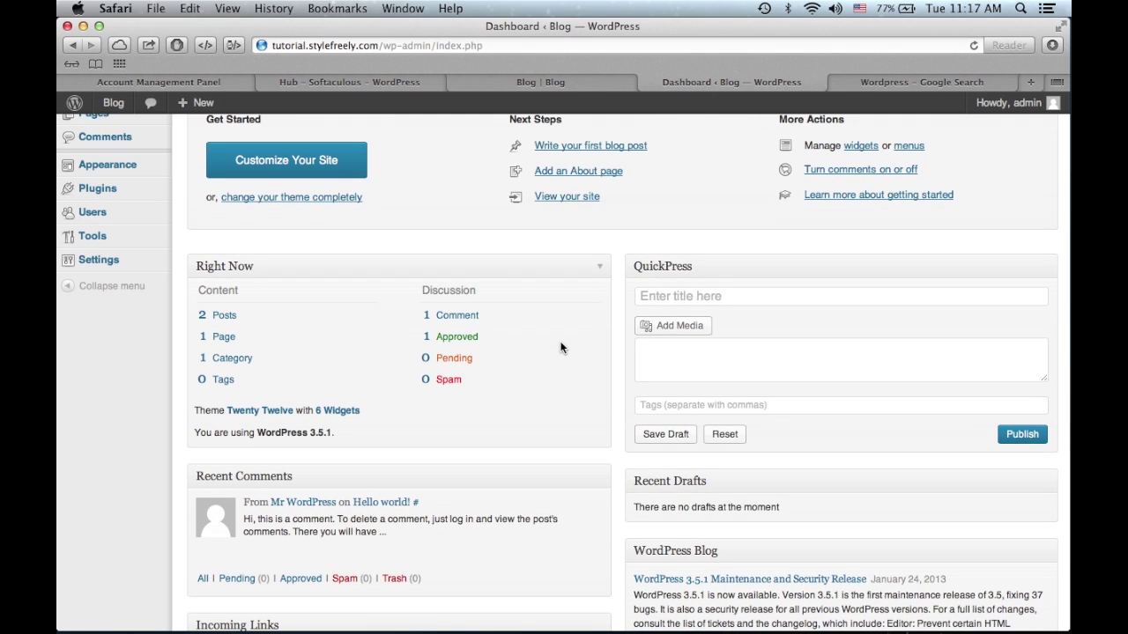
{"action": "scroll", "coordinate": [560, 348], "scroll_direction": "up", "scroll_amount": 5}
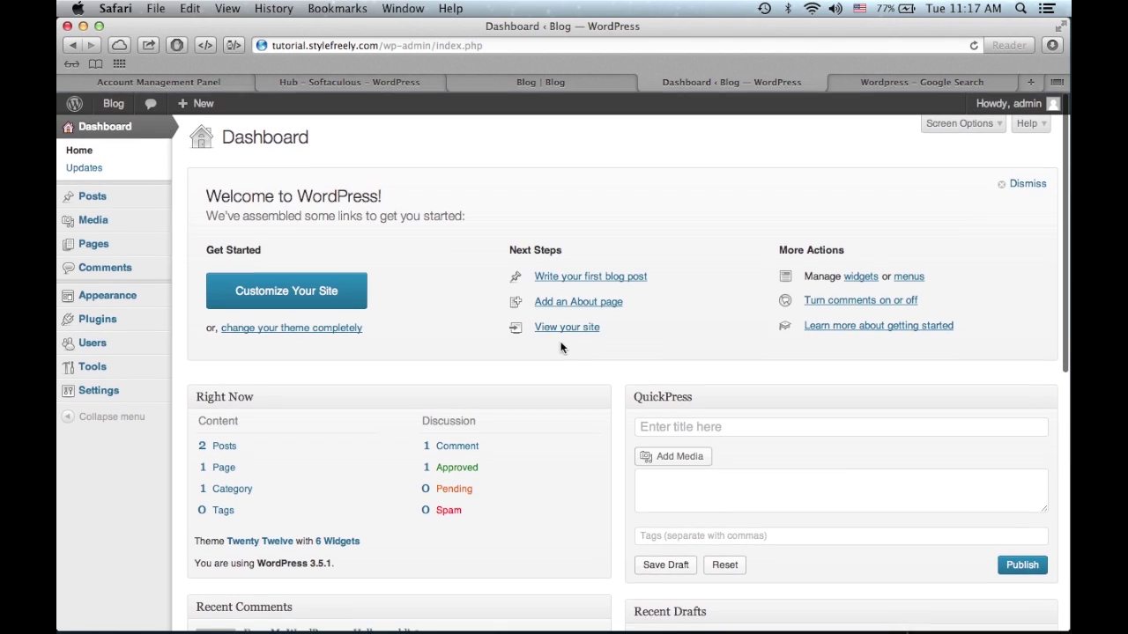
- Open Dashboard > Updates and highlight the version 3.5.1 and plugins up-to-date notices
{"action": "left_click", "coordinate": [120, 172]}
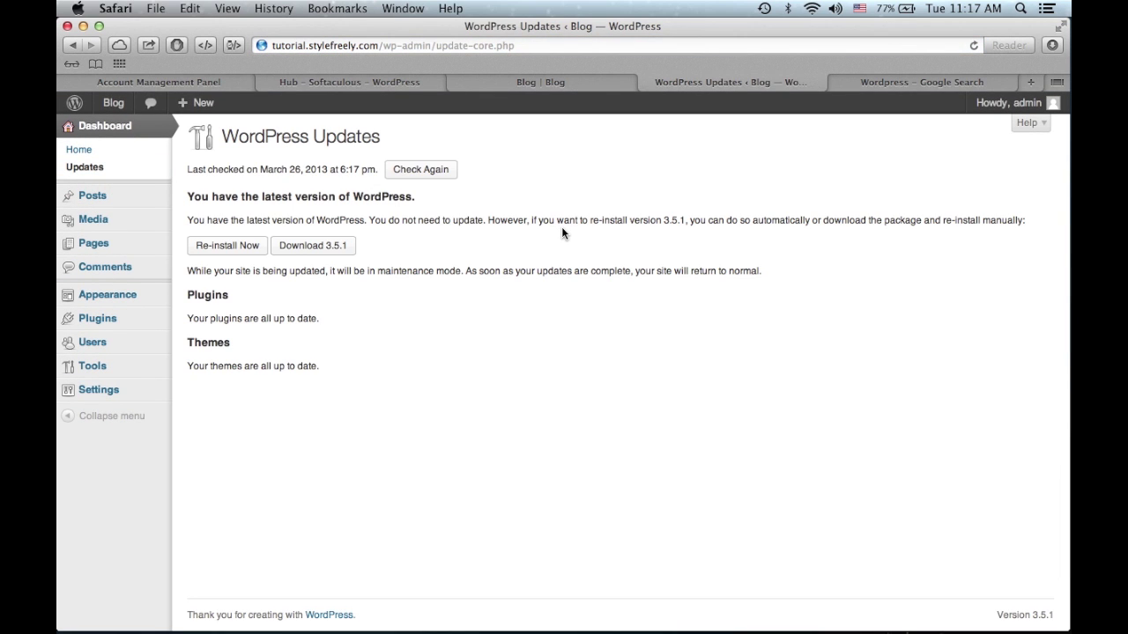
{"action": "triple_click", "coordinate": [343, 214]}
{"action": "left_click", "coordinate": [361, 191]}
{"action": "triple_click", "coordinate": [360, 192]}
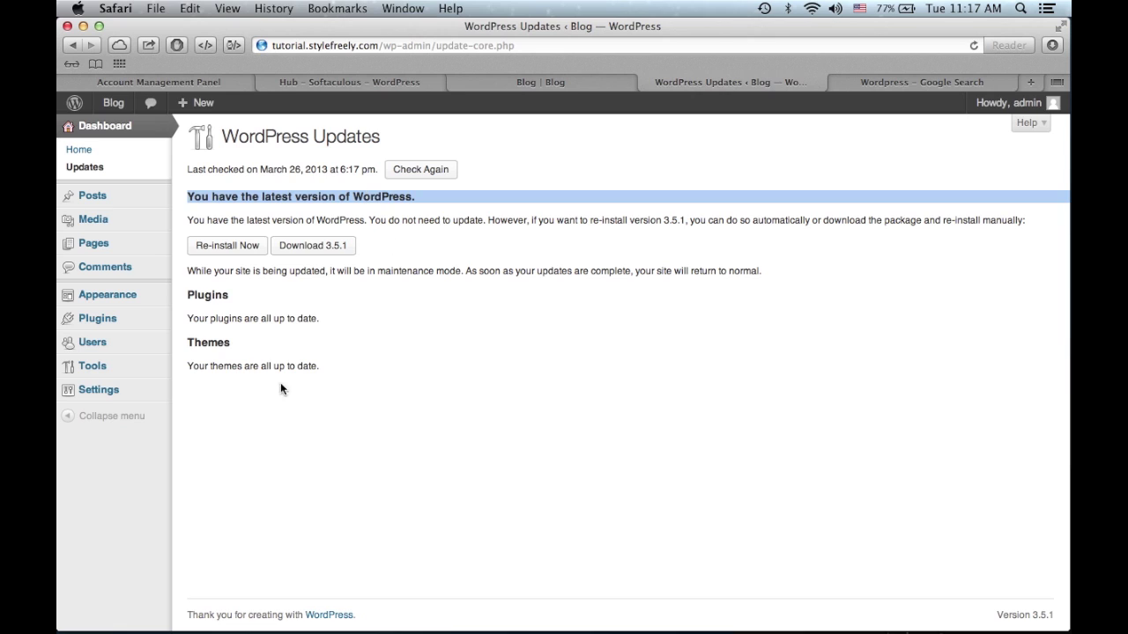
{"action": "triple_click", "coordinate": [297, 316]}
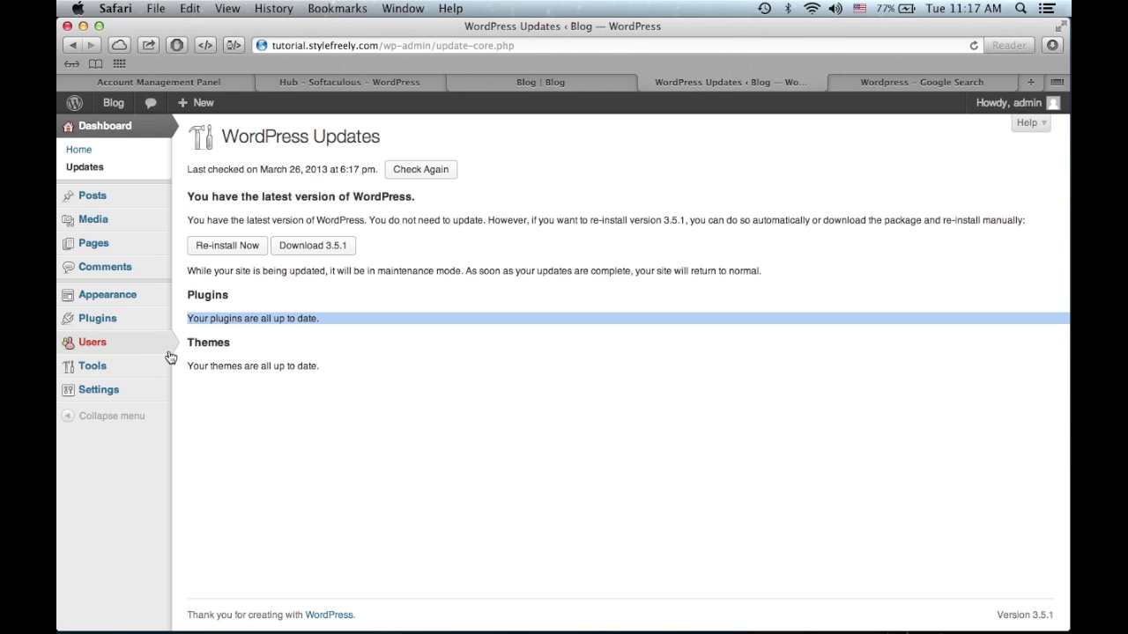
- Browse the posts list, glancing at New Post and the Add New Post screen
{"action": "left_click", "coordinate": [157, 207]}
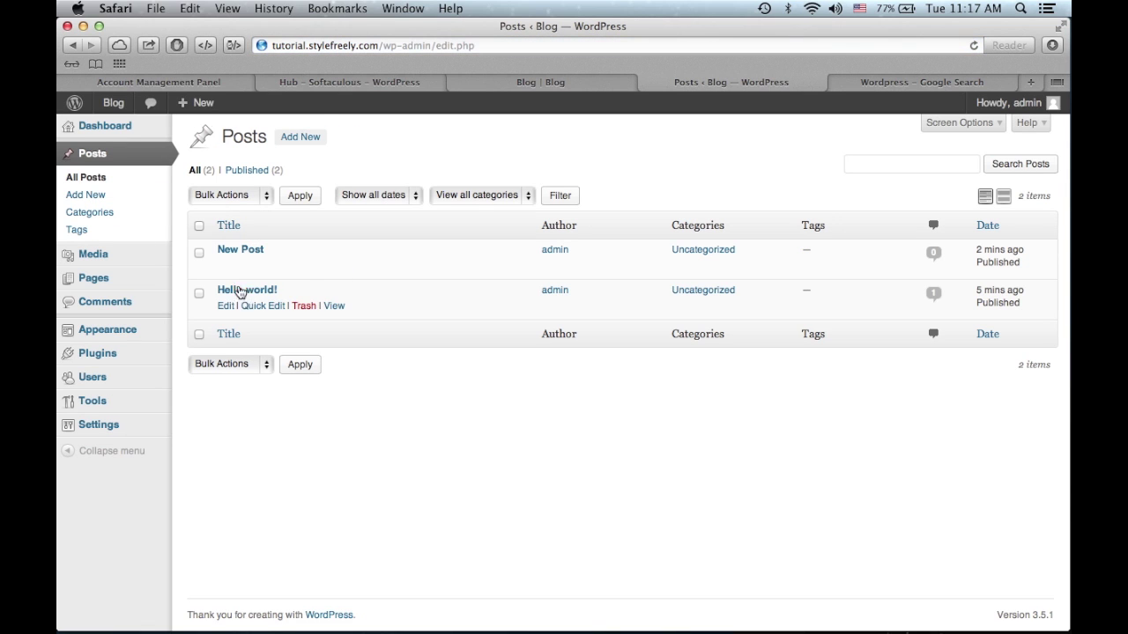
{"action": "left_click", "coordinate": [240, 252]}
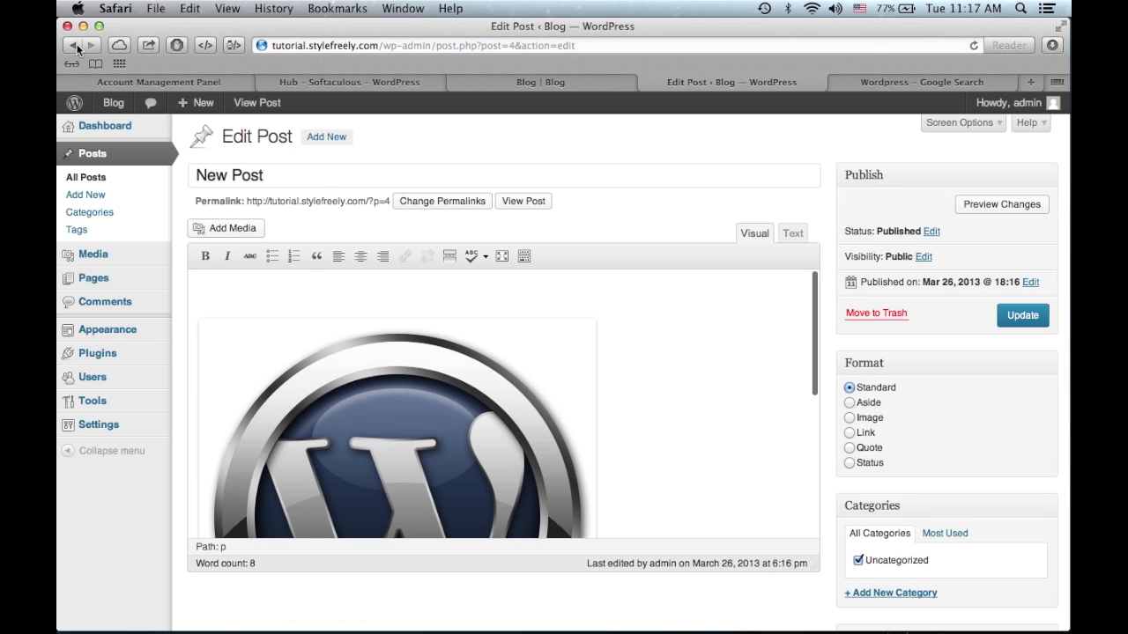
{"action": "left_click", "coordinate": [75, 45]}
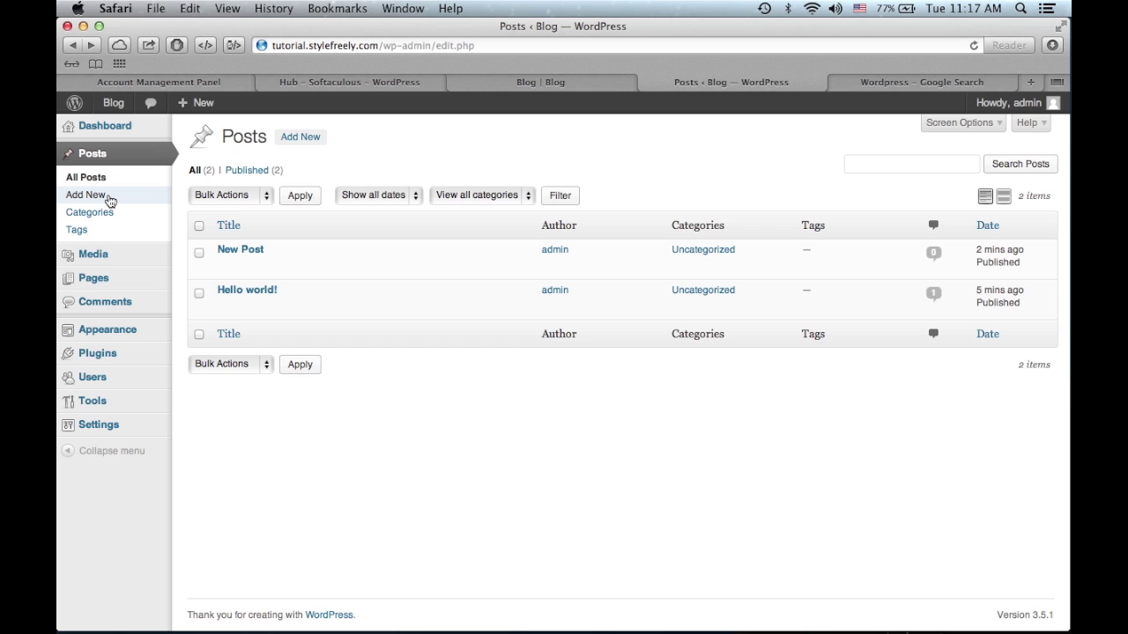
{"action": "left_click", "coordinate": [107, 197]}
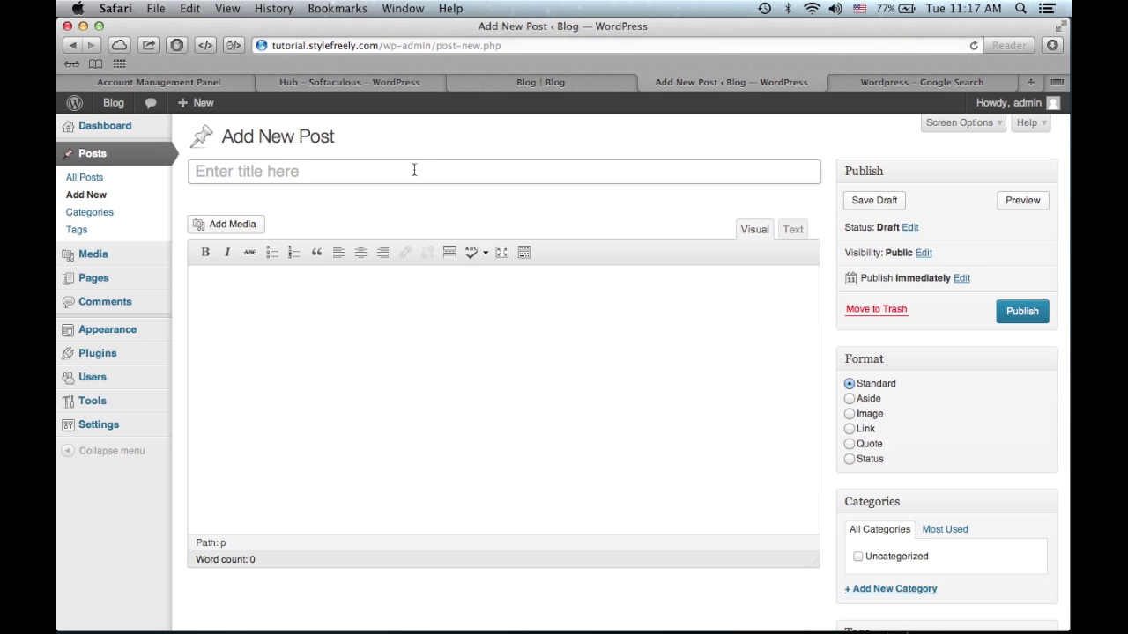
{"action": "left_click", "coordinate": [74, 45]}
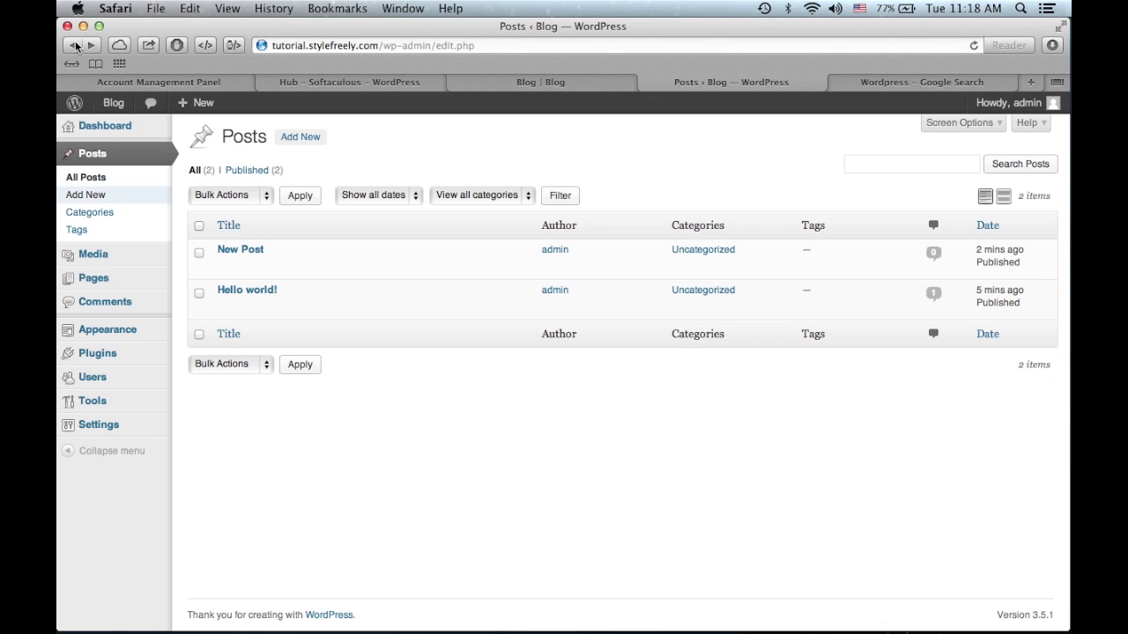
- Add a post category named 'New Category' on the Categories page
{"action": "left_click", "coordinate": [103, 212]}
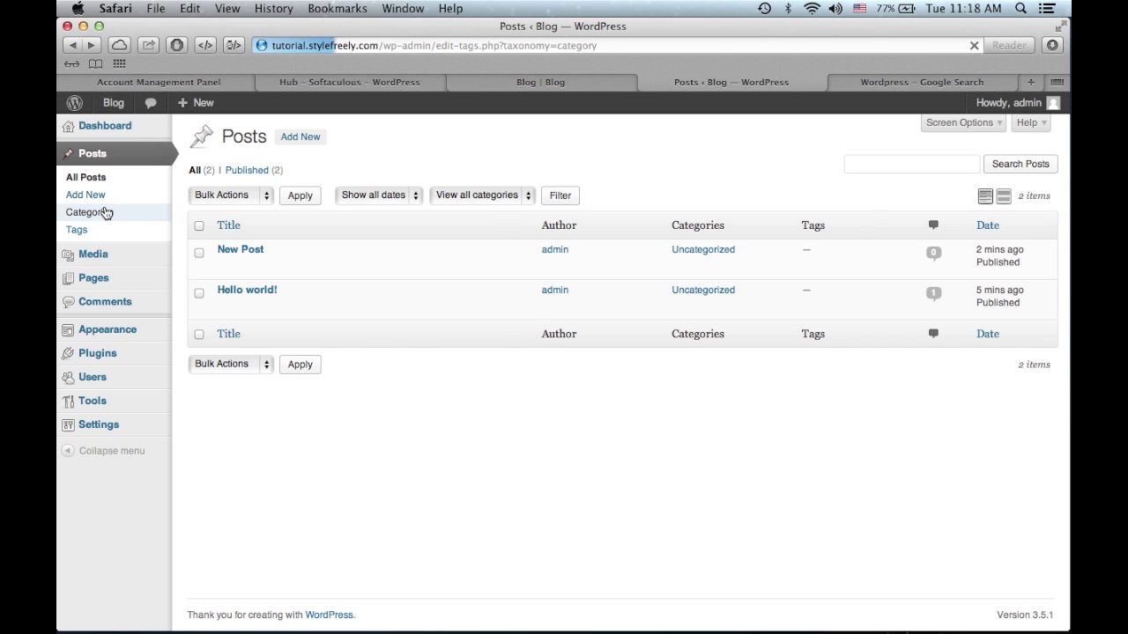
{"action": "mouse_move", "coordinate": [564, 249]}
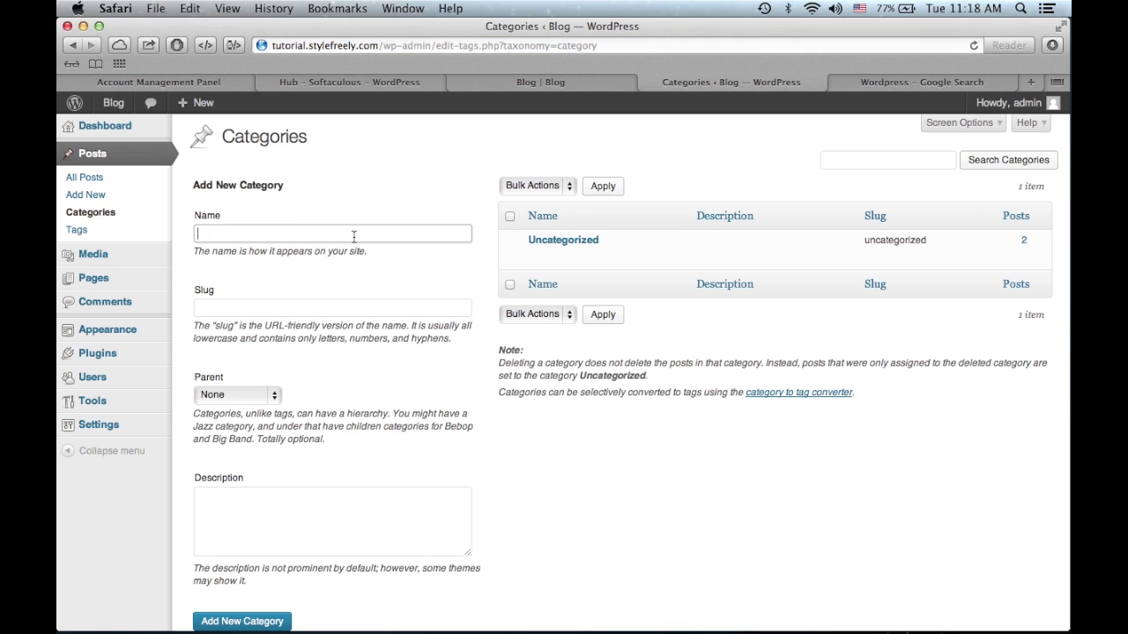
{"action": "type", "text": "New Category"}
{"action": "key", "text": "Return"}
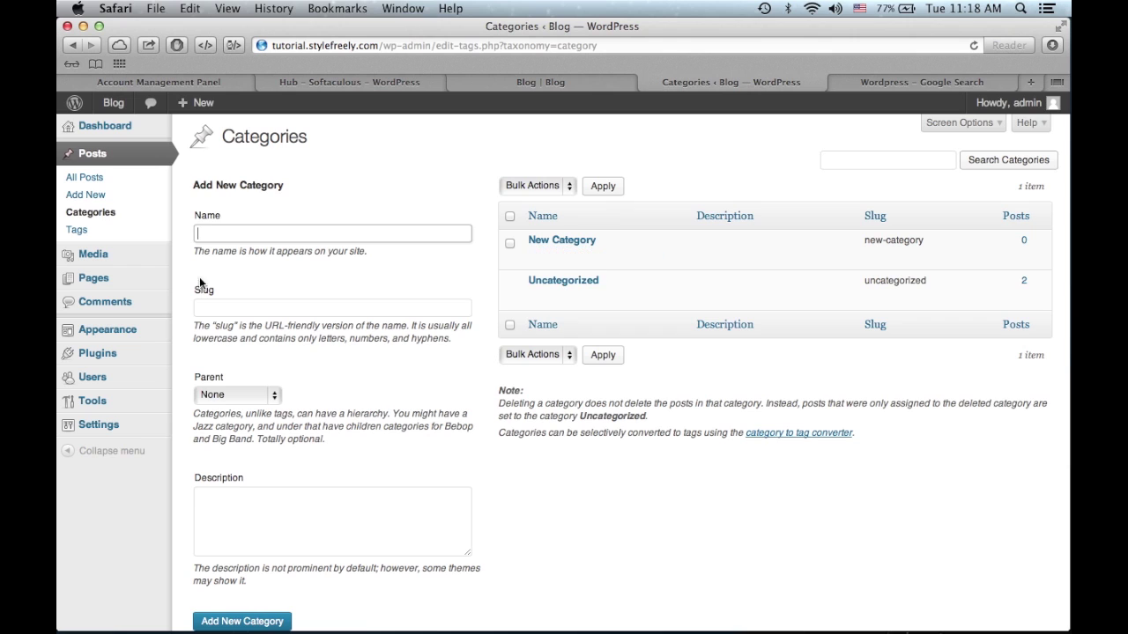
{"action": "left_click", "coordinate": [111, 183]}
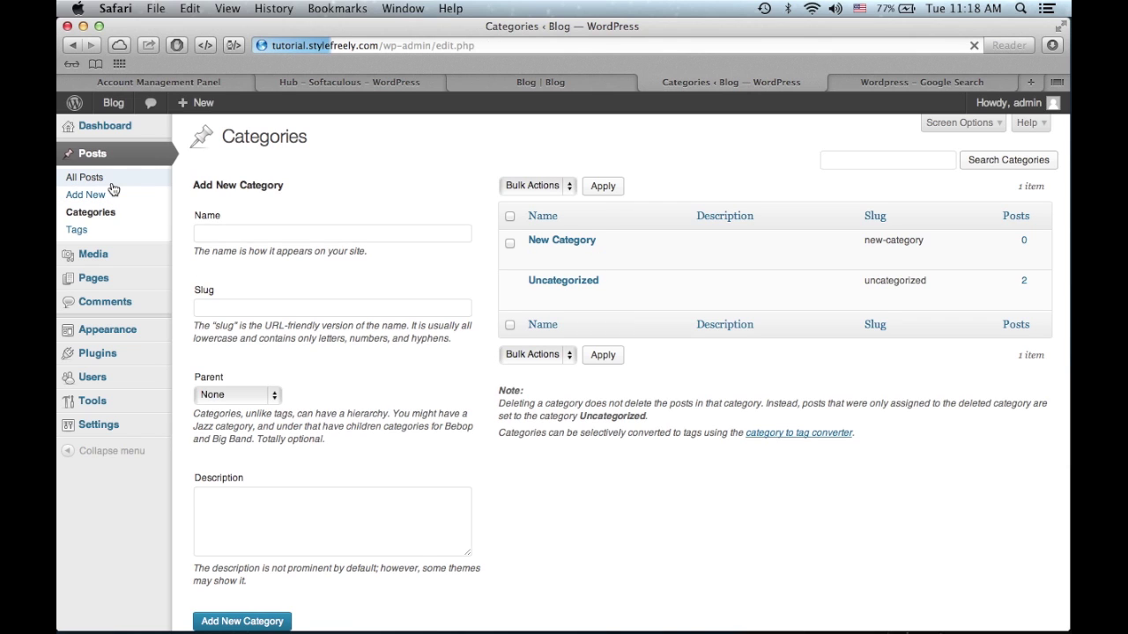
- Move New Post from Uncategorized to New Category and update the post
{"action": "left_click", "coordinate": [241, 251]}
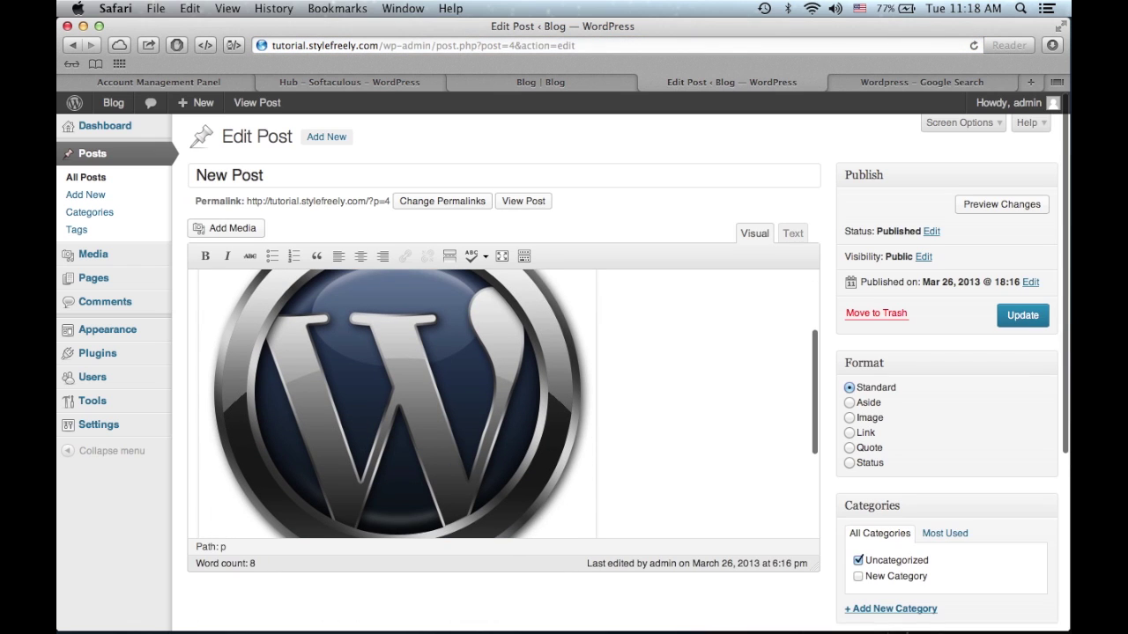
{"action": "scroll", "coordinate": [892, 471], "scroll_direction": "down", "scroll_amount": 3}
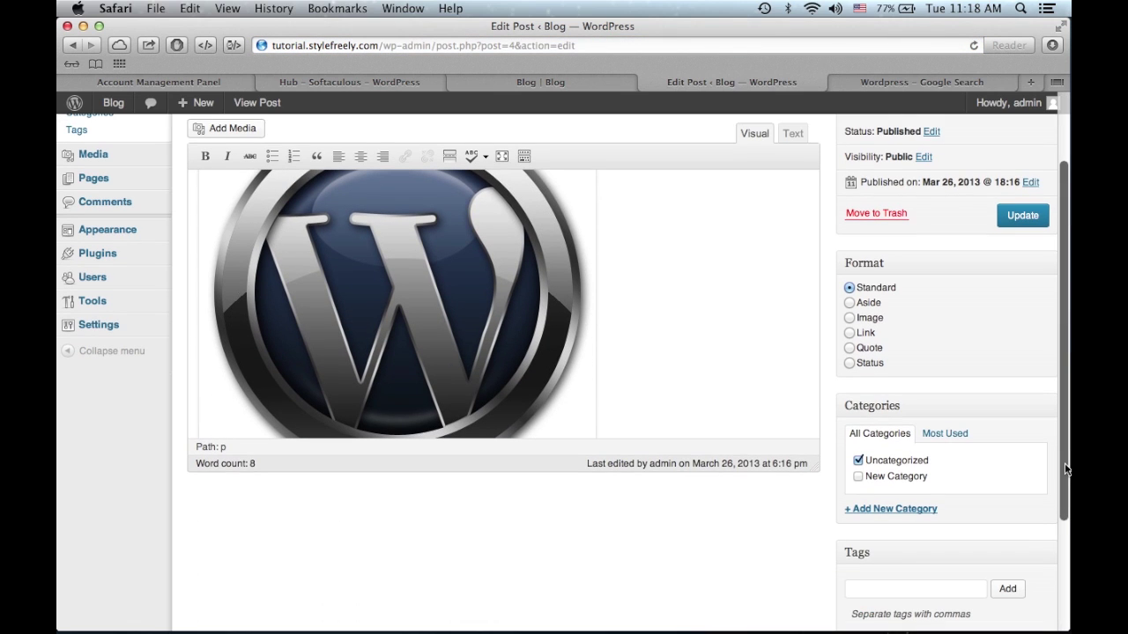
{"action": "left_click", "coordinate": [884, 485]}
{"action": "left_click", "coordinate": [884, 463]}
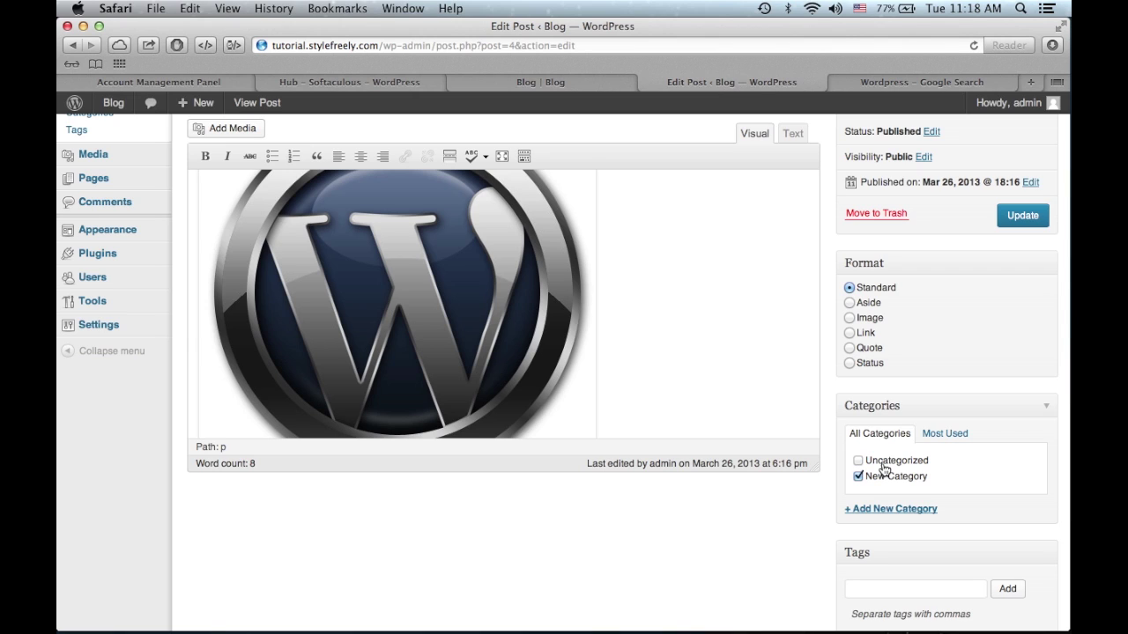
{"action": "left_click", "coordinate": [1023, 224]}
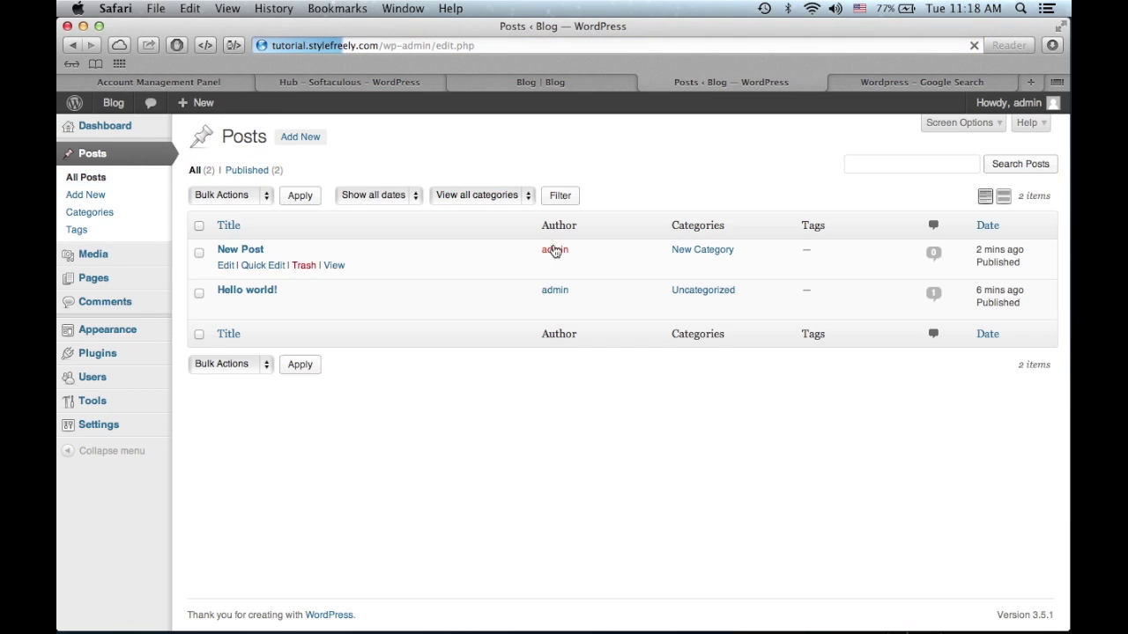
- Open the Media Library
{"action": "right_click", "coordinate": [751, 256]}
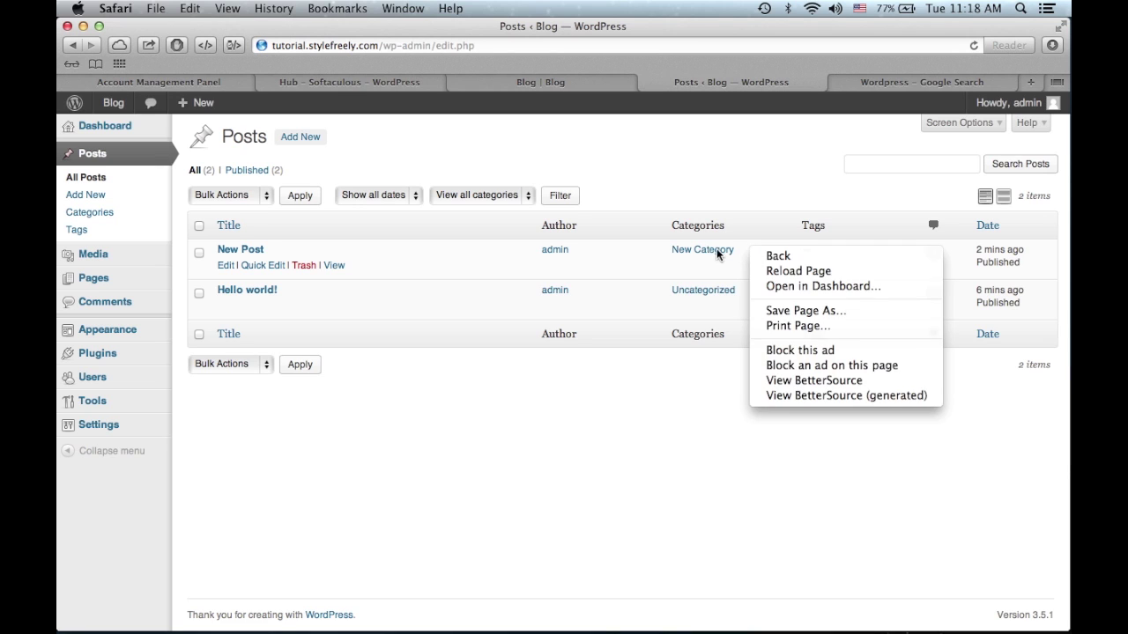
{"action": "key", "text": "Escape"}
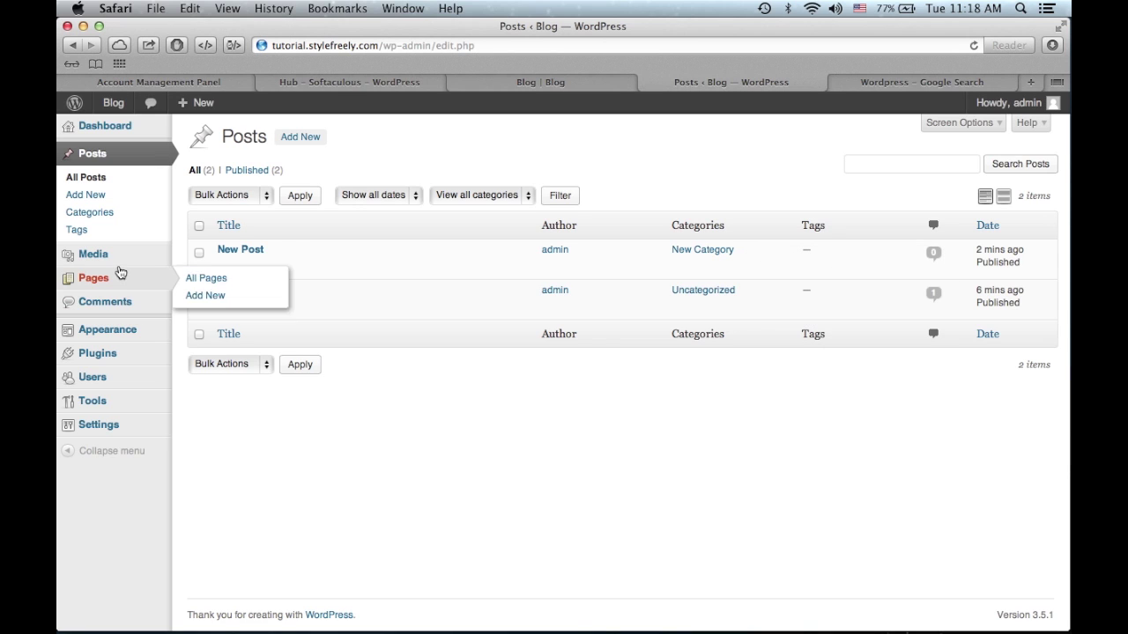
{"action": "mouse_move", "coordinate": [118, 254]}
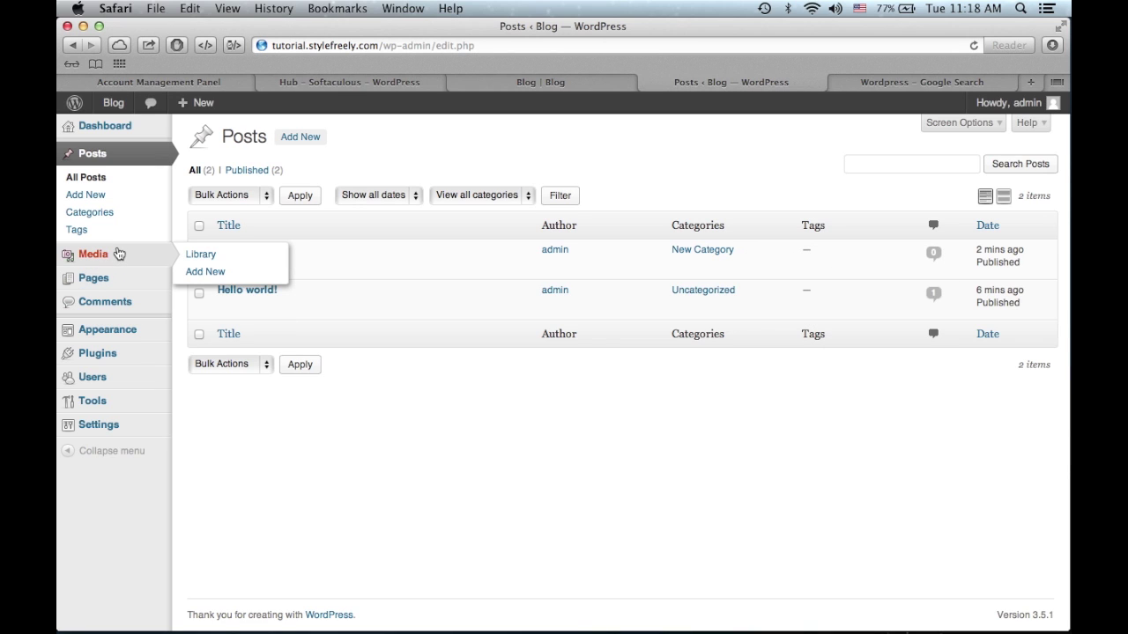
{"action": "left_click", "coordinate": [118, 255]}
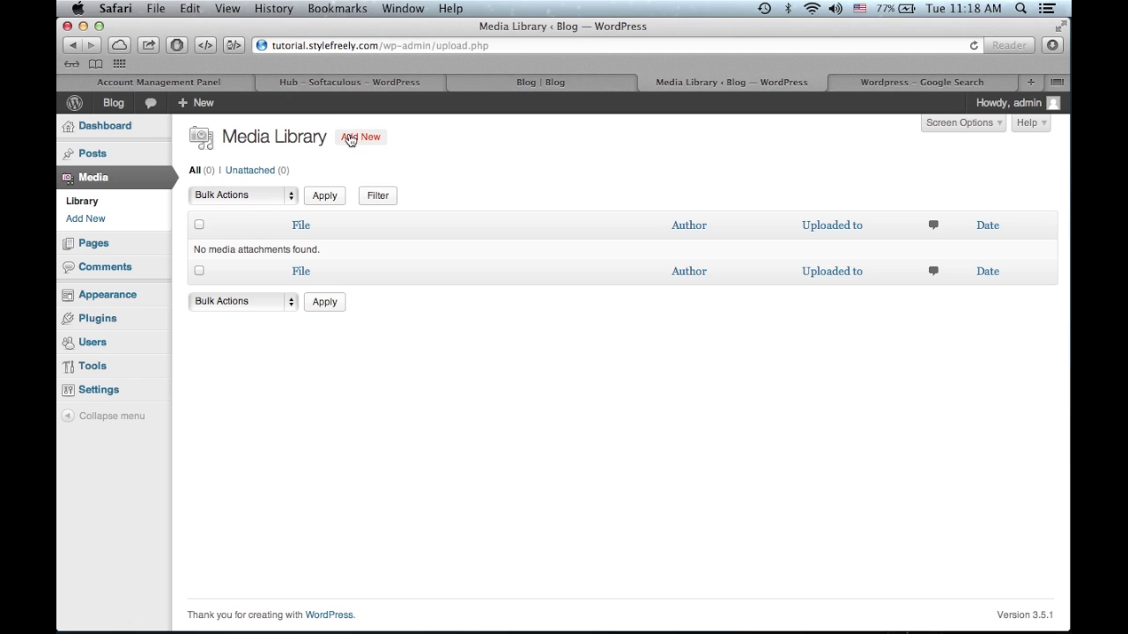
- Start an upload on Upload New Media, cancel the file chooser, and list the site Pages
{"action": "left_click", "coordinate": [366, 146]}
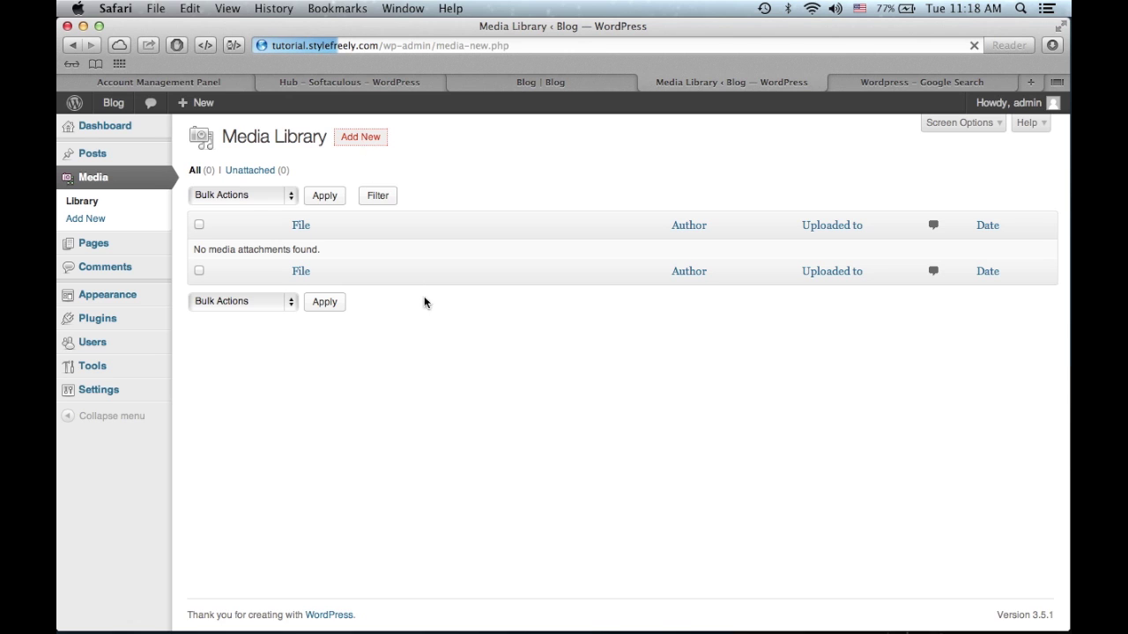
{"action": "left_click", "coordinate": [633, 268]}
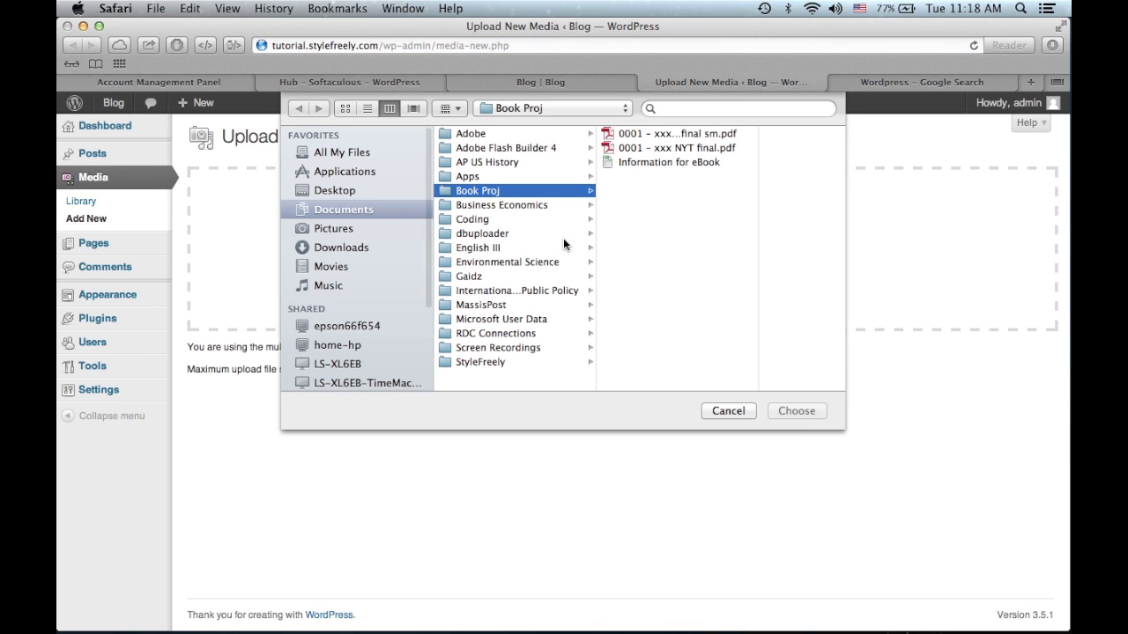
{"action": "left_click", "coordinate": [734, 409]}
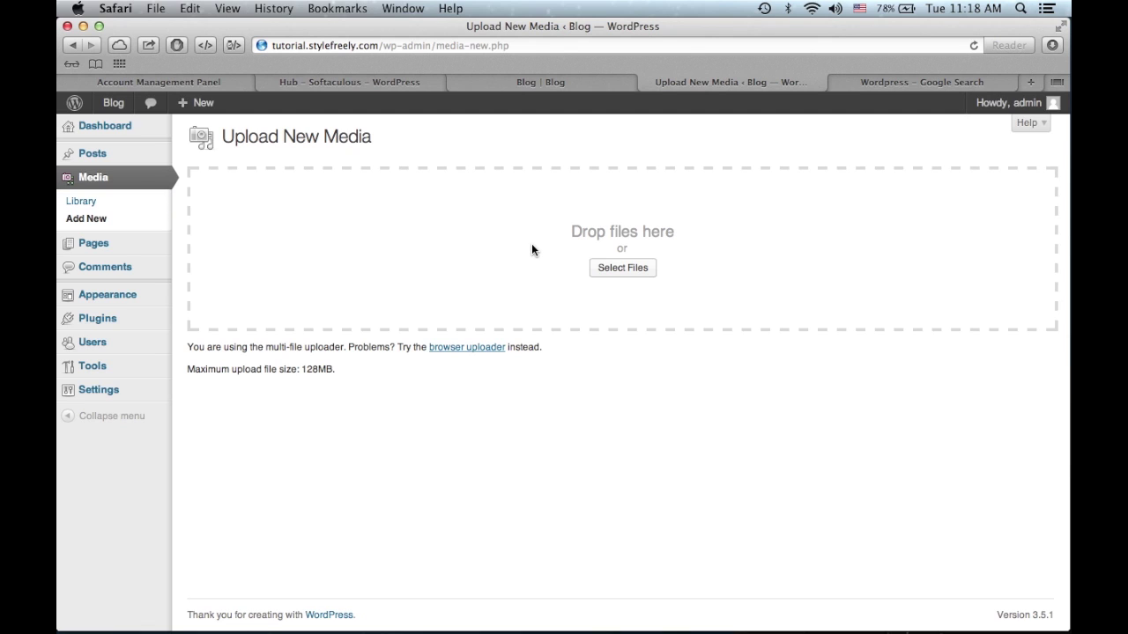
{"action": "left_click", "coordinate": [147, 255]}
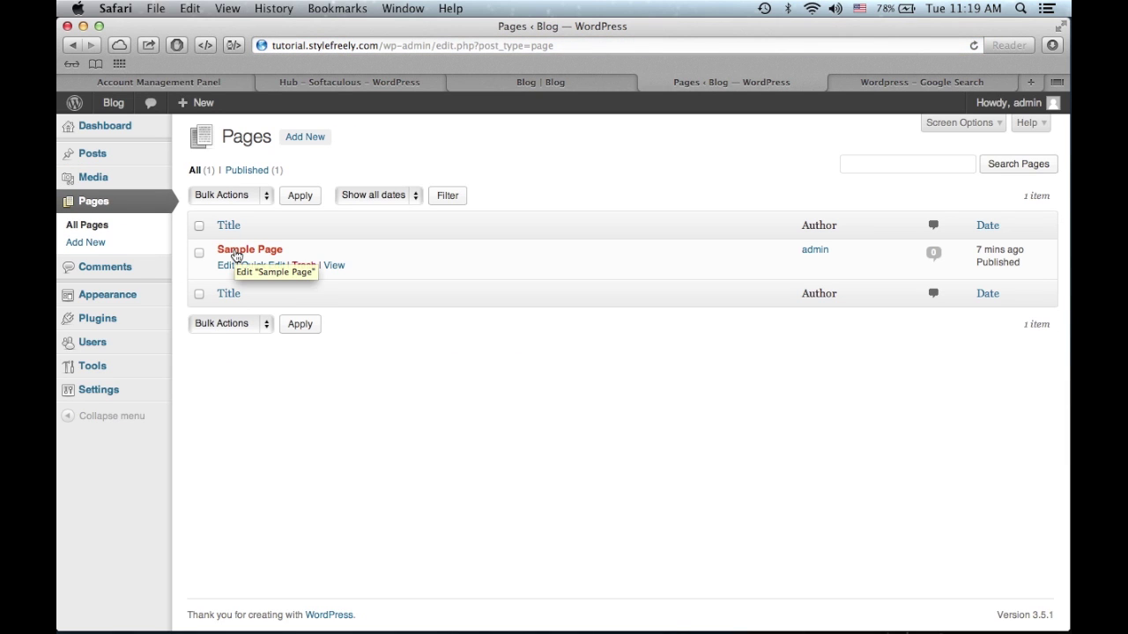
- Insert a new first line 'Type' above the Sample Page text
{"action": "left_click", "coordinate": [236, 251]}
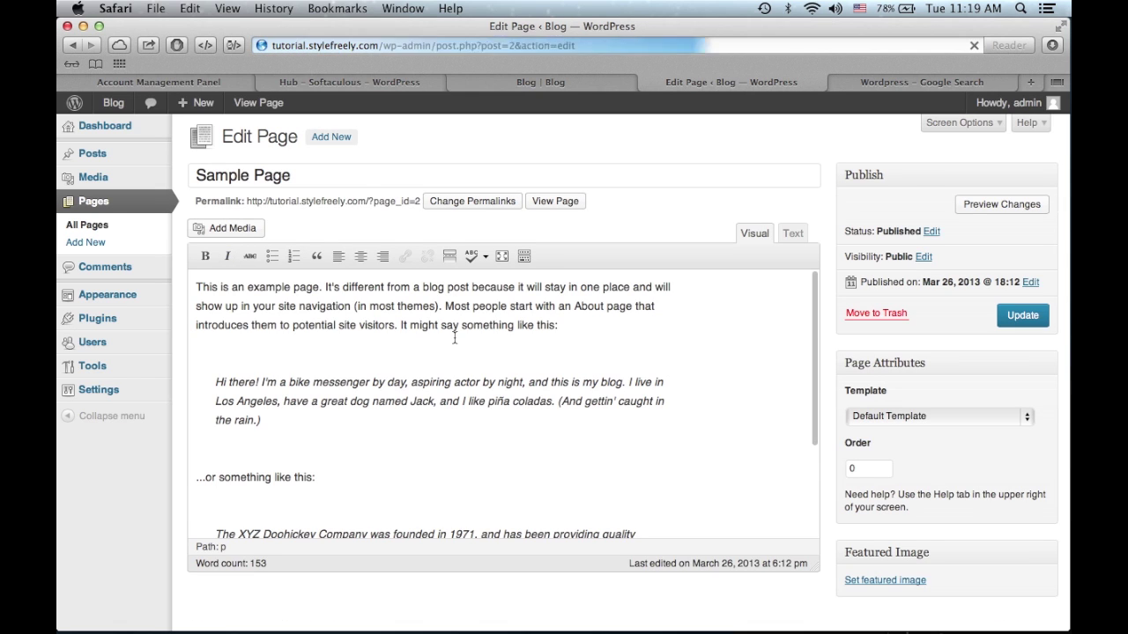
{"action": "right_click", "coordinate": [195, 279]}
{"action": "left_click", "coordinate": [193, 278]}
{"action": "left_click", "coordinate": [194, 279]}
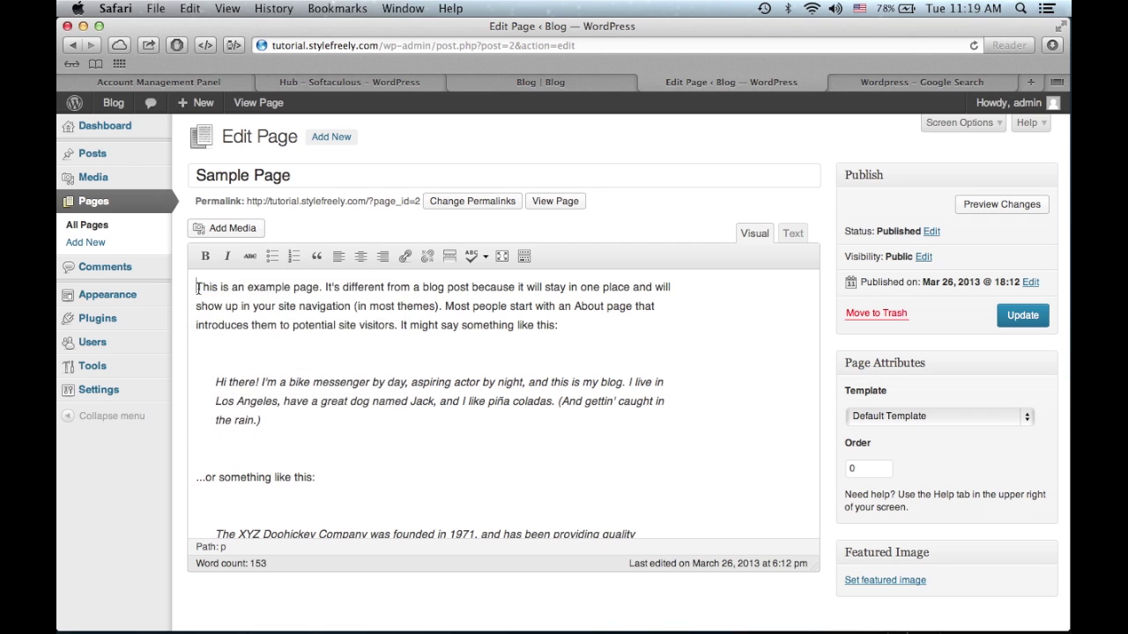
{"action": "key", "text": "Return"}
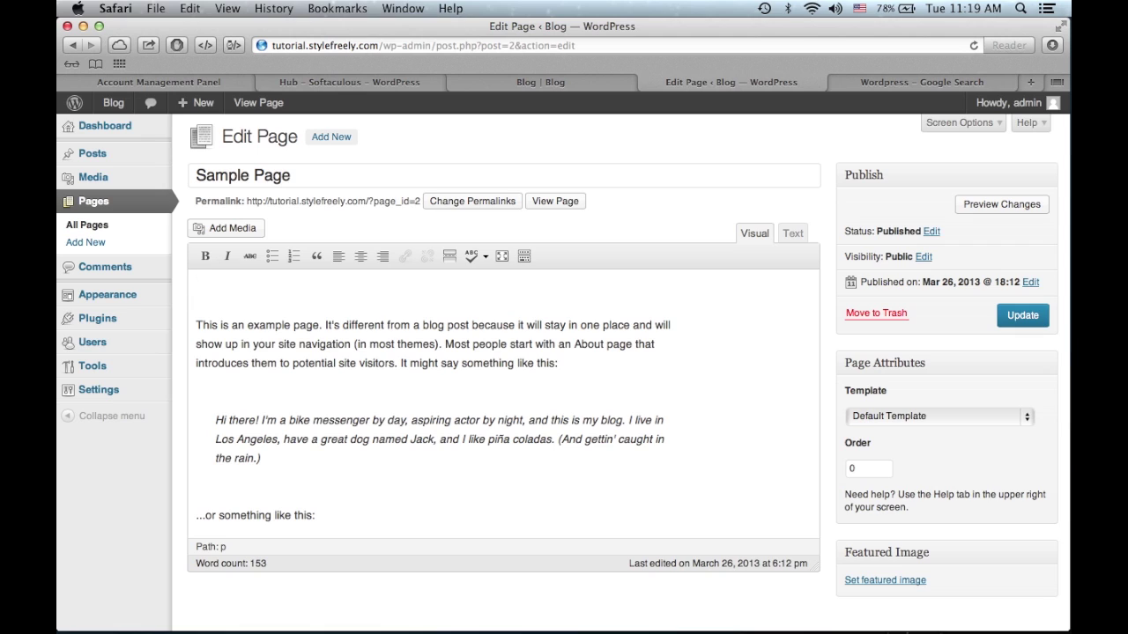
{"action": "type", "text": "Type"}
- Center the word Type, then toggle bold and italic on and off
{"action": "left_click_drag", "start_coordinate": [248, 286], "coordinate": [196, 286]}
{"action": "left_click", "coordinate": [360, 255]}
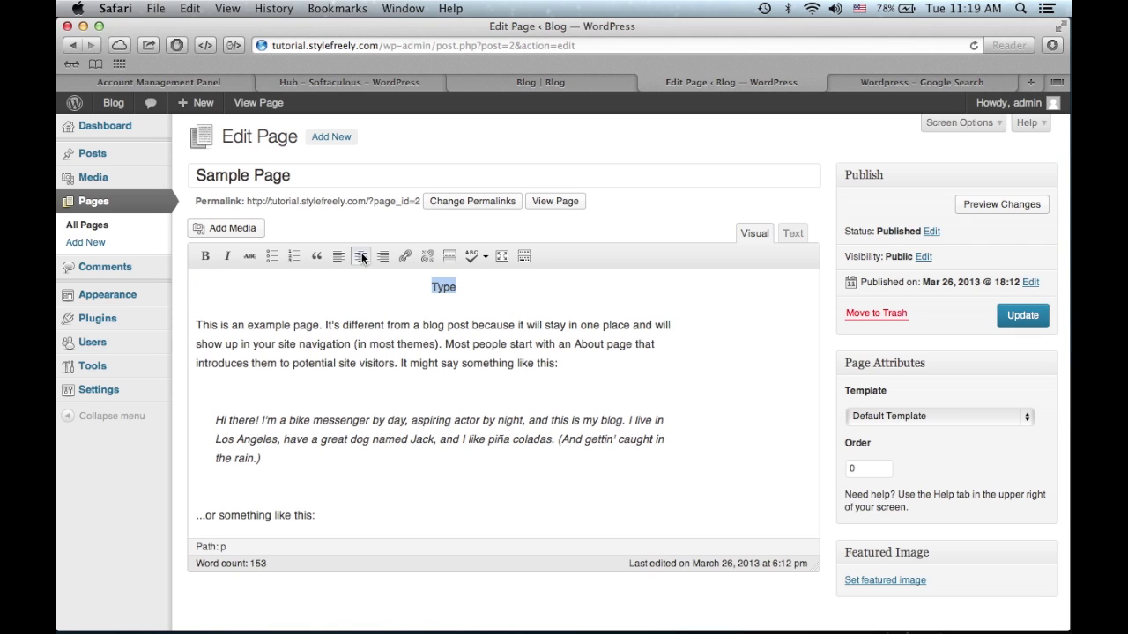
{"action": "left_click", "coordinate": [475, 304]}
{"action": "left_click_drag", "start_coordinate": [460, 293], "coordinate": [443, 288]}
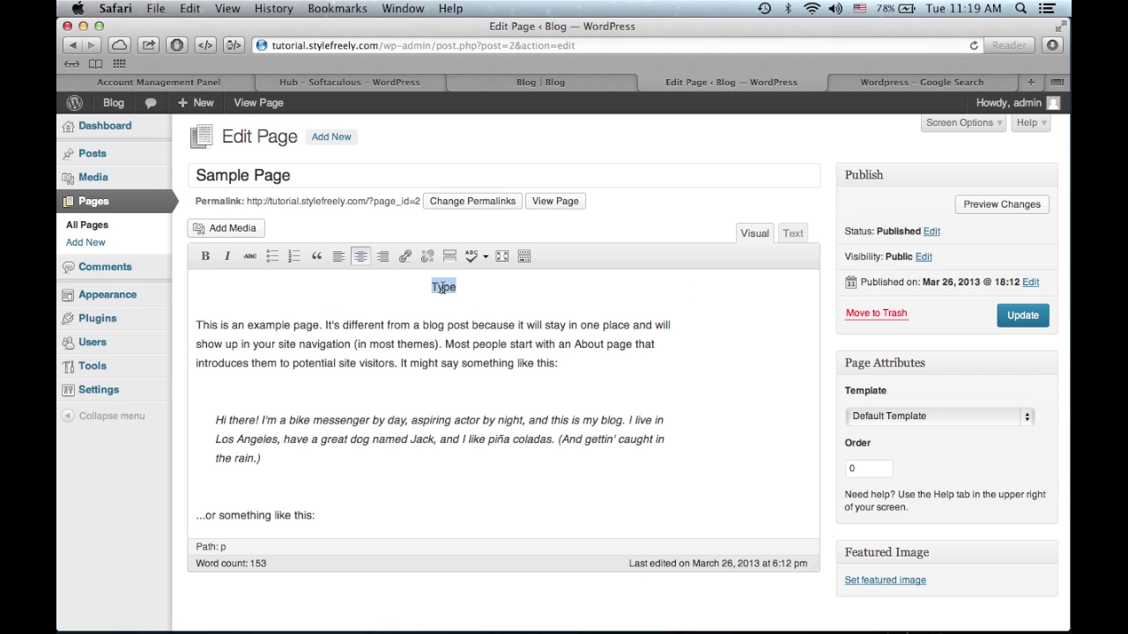
{"action": "left_click", "coordinate": [205, 260]}
{"action": "left_click", "coordinate": [226, 256]}
{"action": "left_click", "coordinate": [210, 260]}
{"action": "left_click", "coordinate": [226, 255]}
- Toggle strikethrough, bullet list, numbered list and blockquote on and off for Type
{"action": "left_click", "coordinate": [252, 256]}
{"action": "left_click", "coordinate": [251, 256]}
{"action": "left_click", "coordinate": [273, 257]}
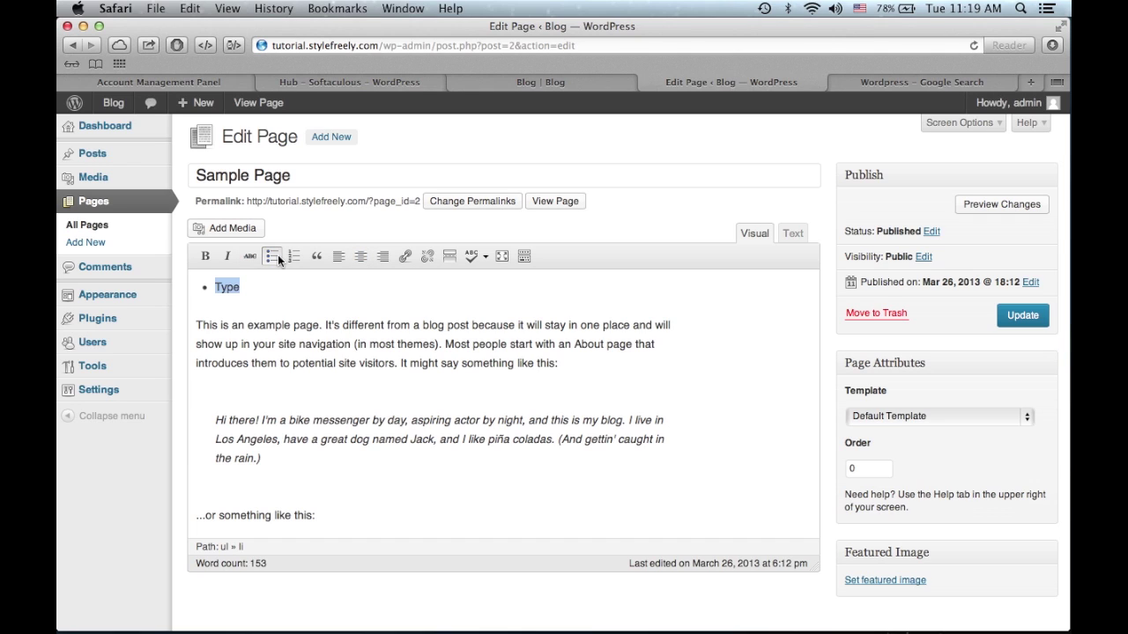
{"action": "left_click", "coordinate": [273, 256]}
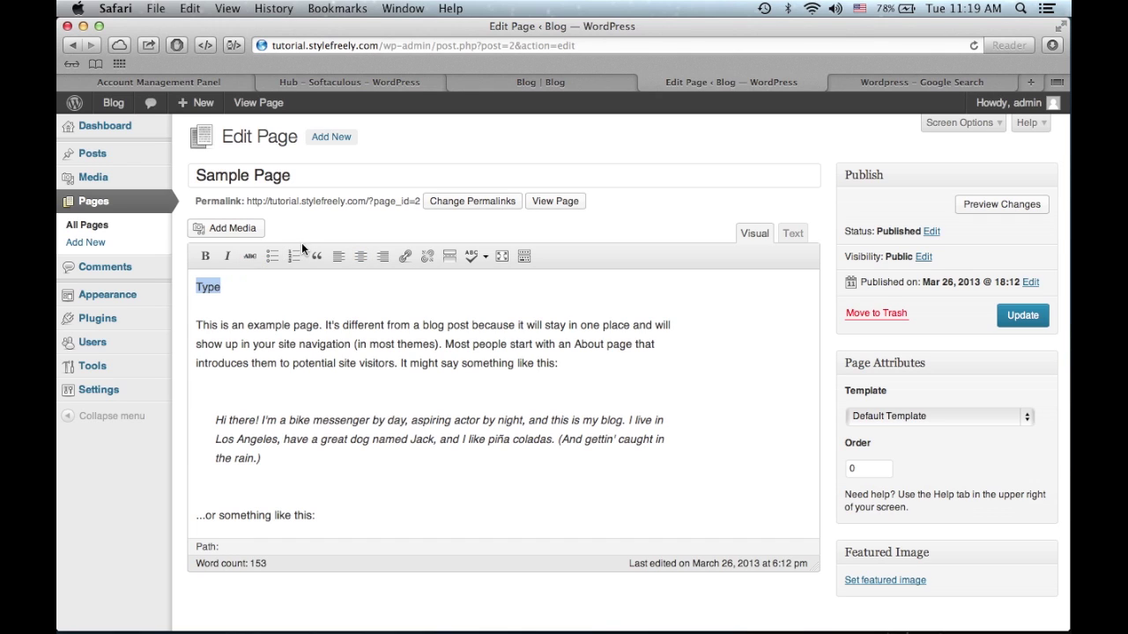
{"action": "left_click", "coordinate": [294, 257]}
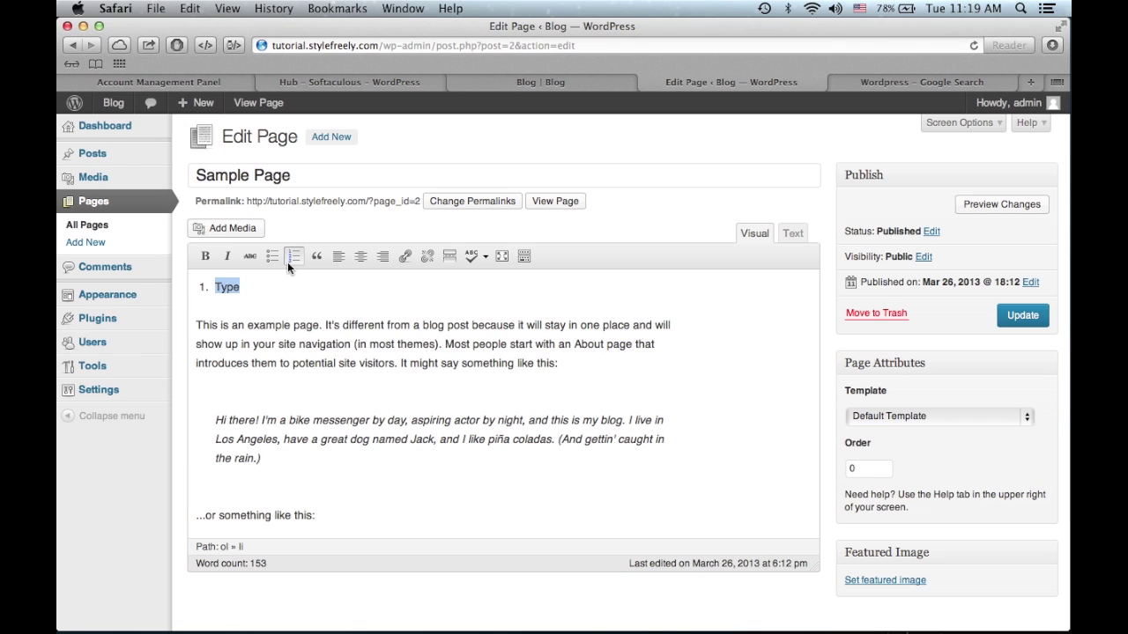
{"action": "left_click", "coordinate": [288, 261]}
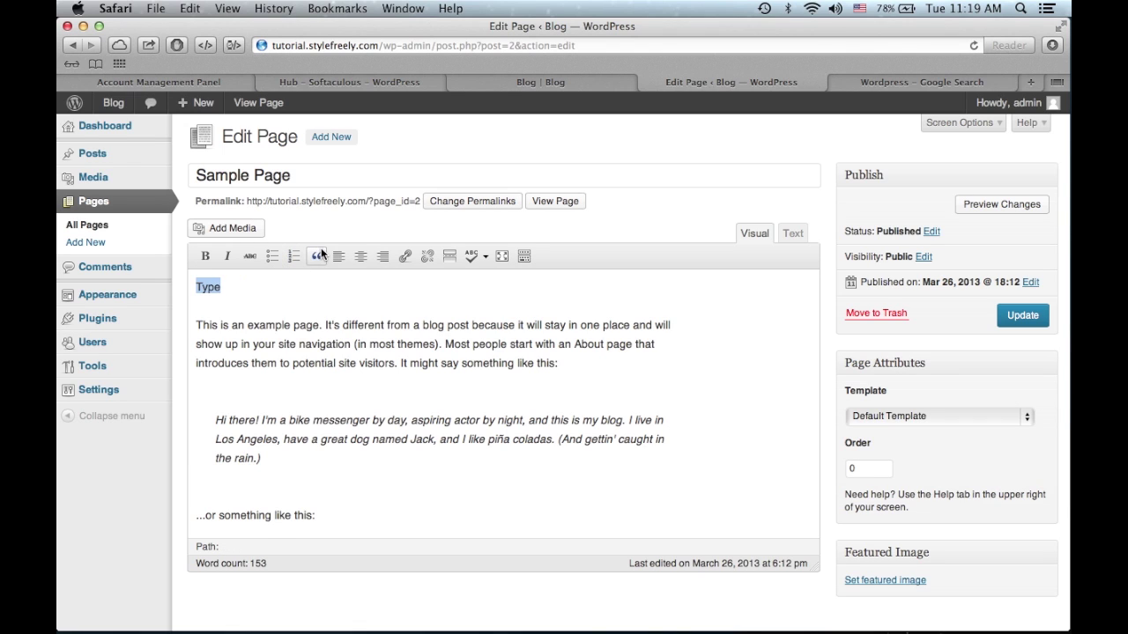
{"action": "left_click", "coordinate": [319, 256]}
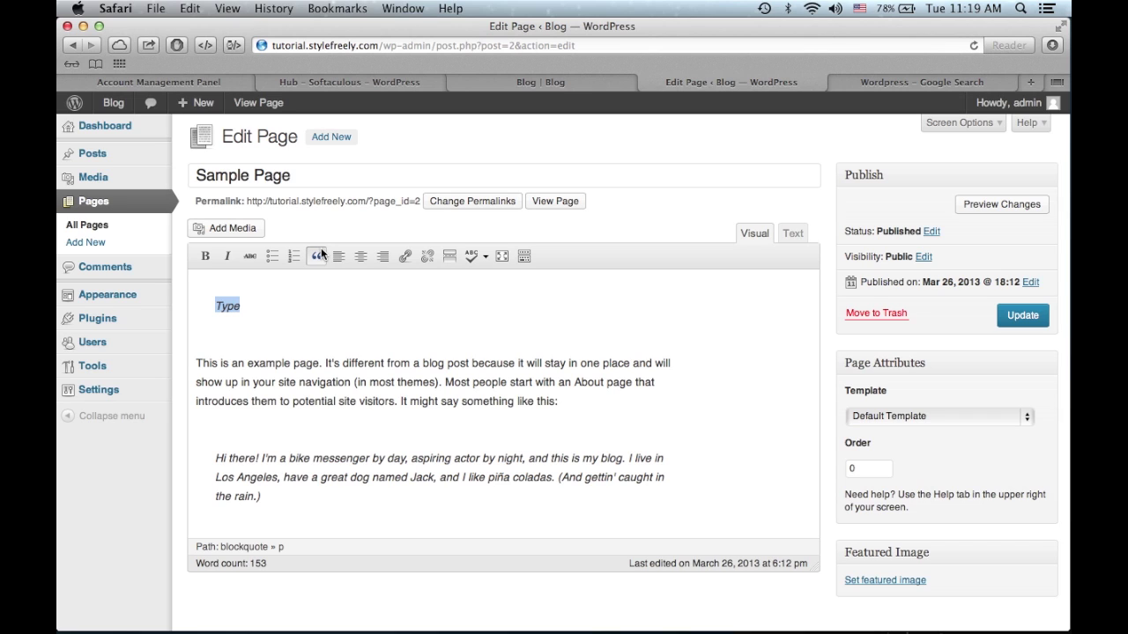
{"action": "left_click", "coordinate": [321, 255]}
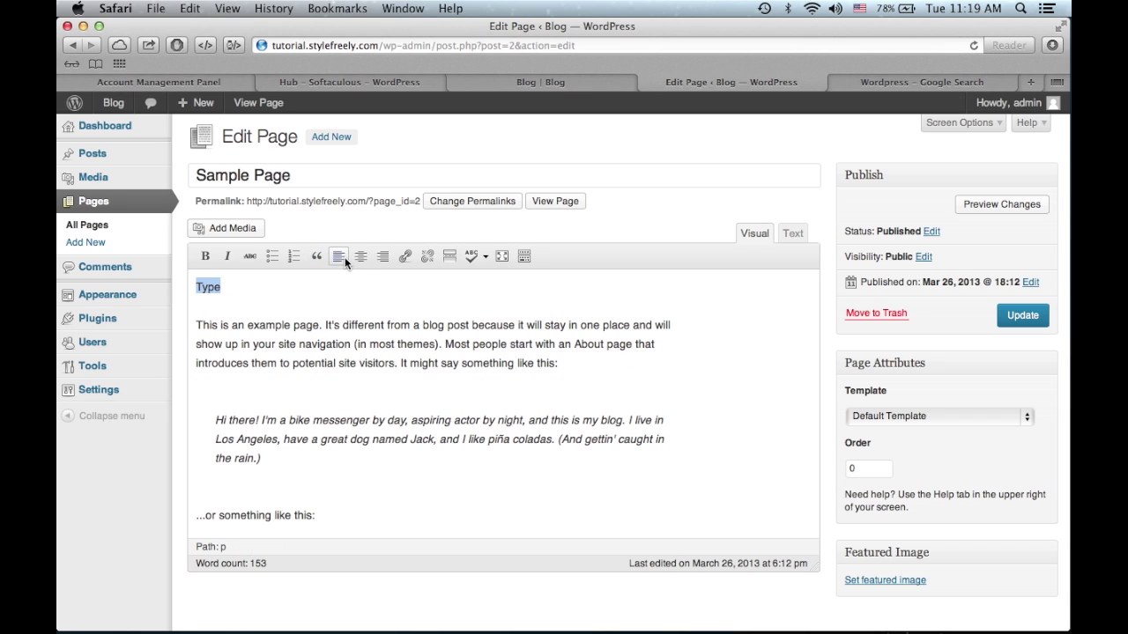
{"action": "left_click", "coordinate": [403, 258]}
{"action": "left_click", "coordinate": [546, 325]}
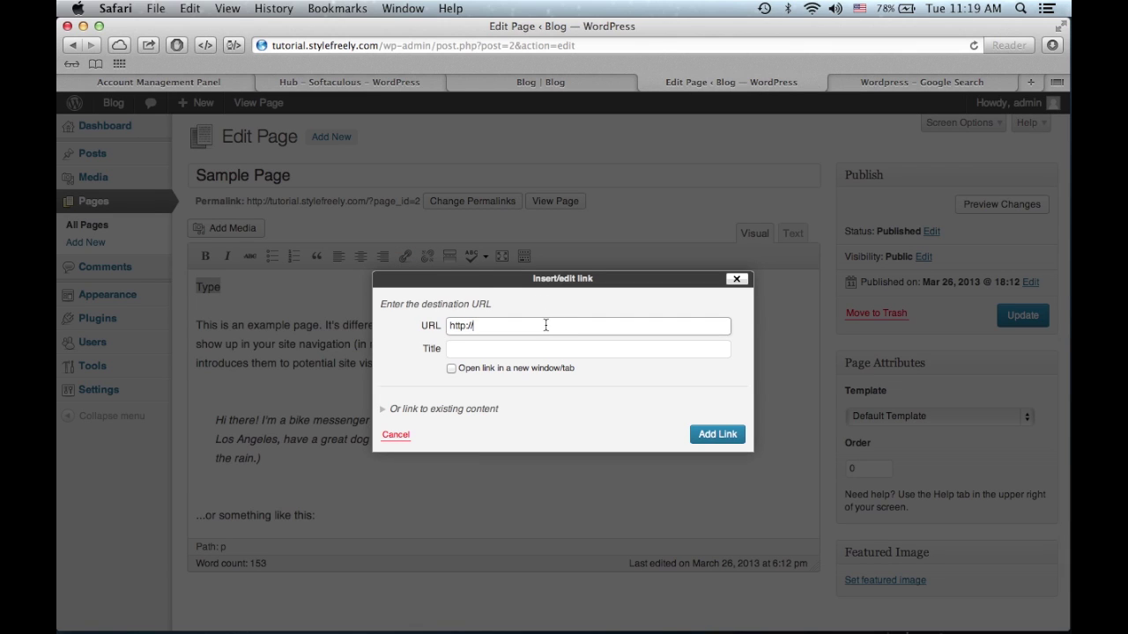
{"action": "type", "text": "tutorial.stylefreely.com"}
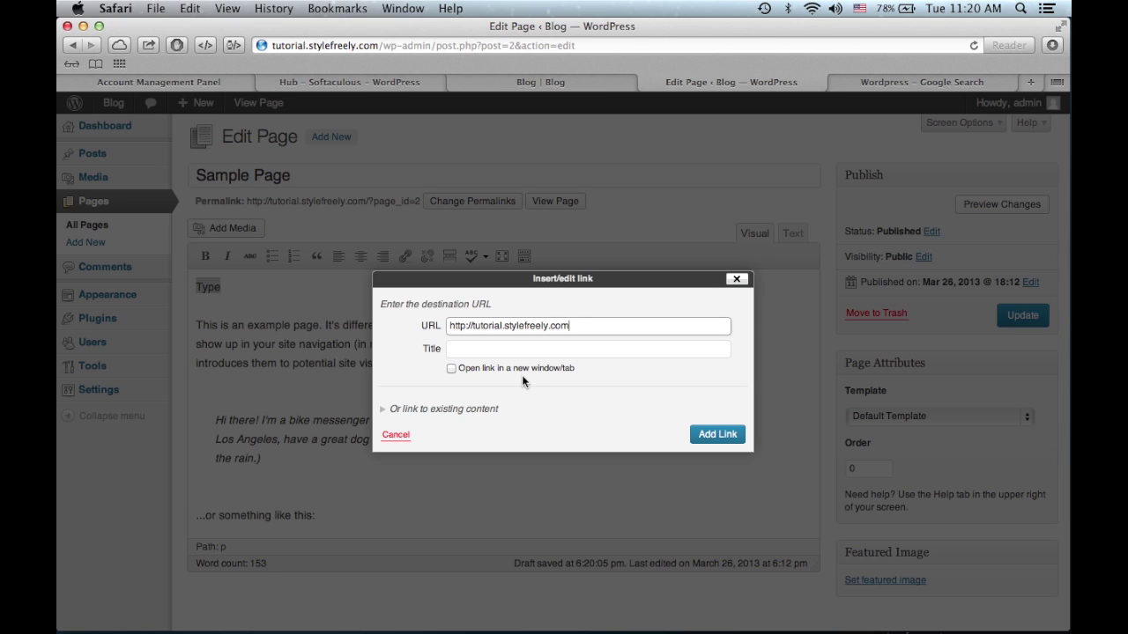
{"action": "left_click", "coordinate": [729, 434]}
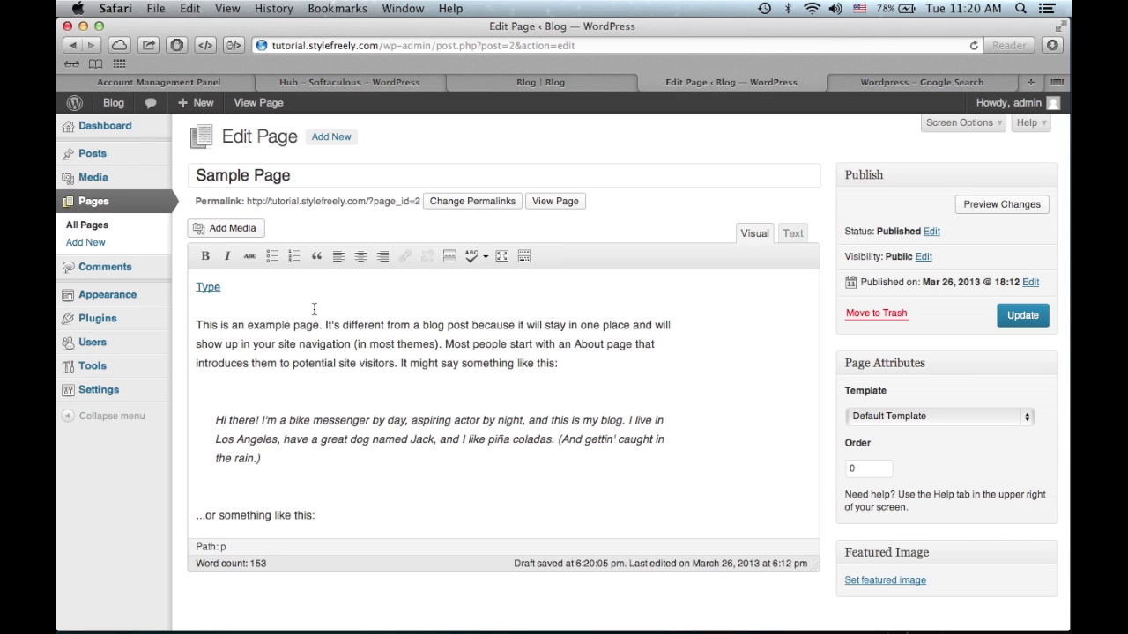
- Select the linked word Type and unlink it
{"action": "right_click", "coordinate": [229, 286]}
{"action": "key", "text": "Escape"}
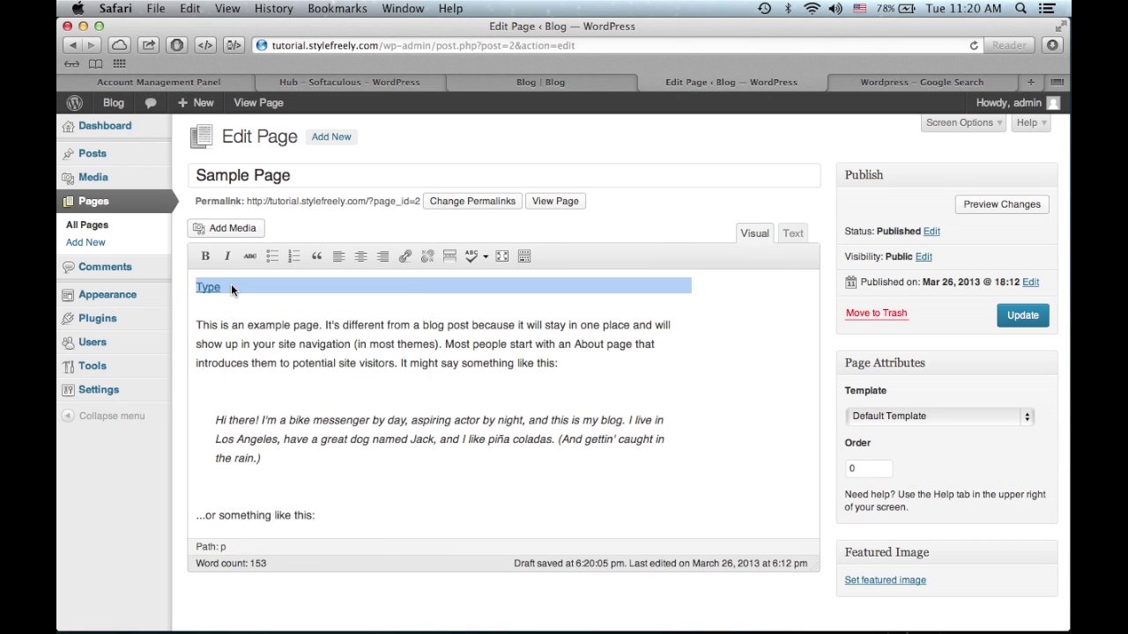
{"action": "left_click", "coordinate": [427, 256]}
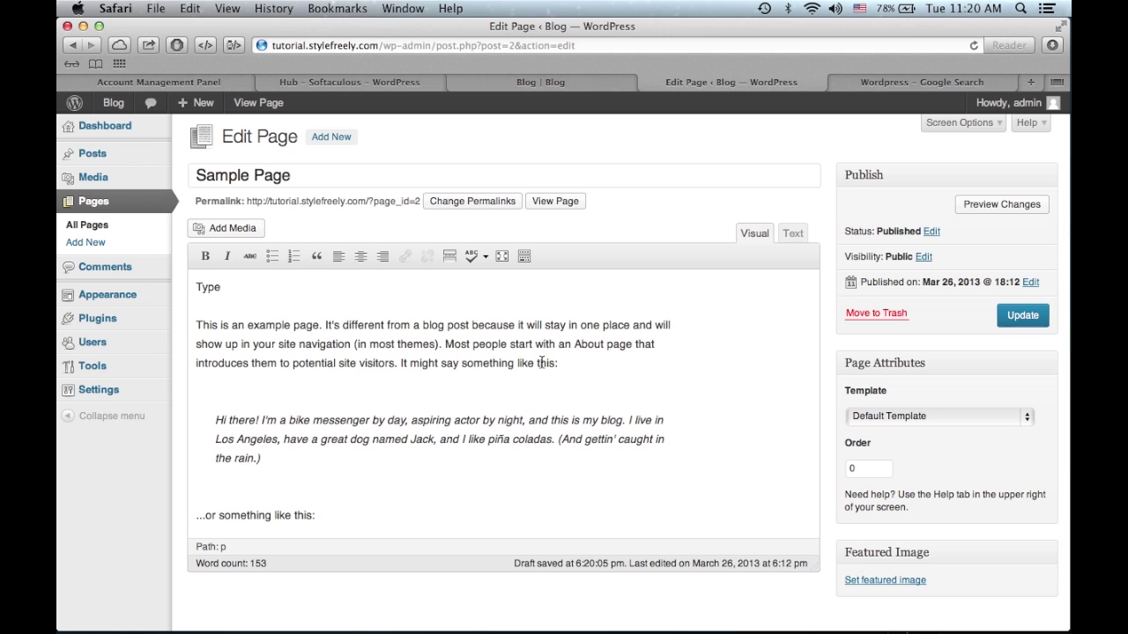
- Update Sample Page to save the edits
{"action": "left_click", "coordinate": [1024, 315]}
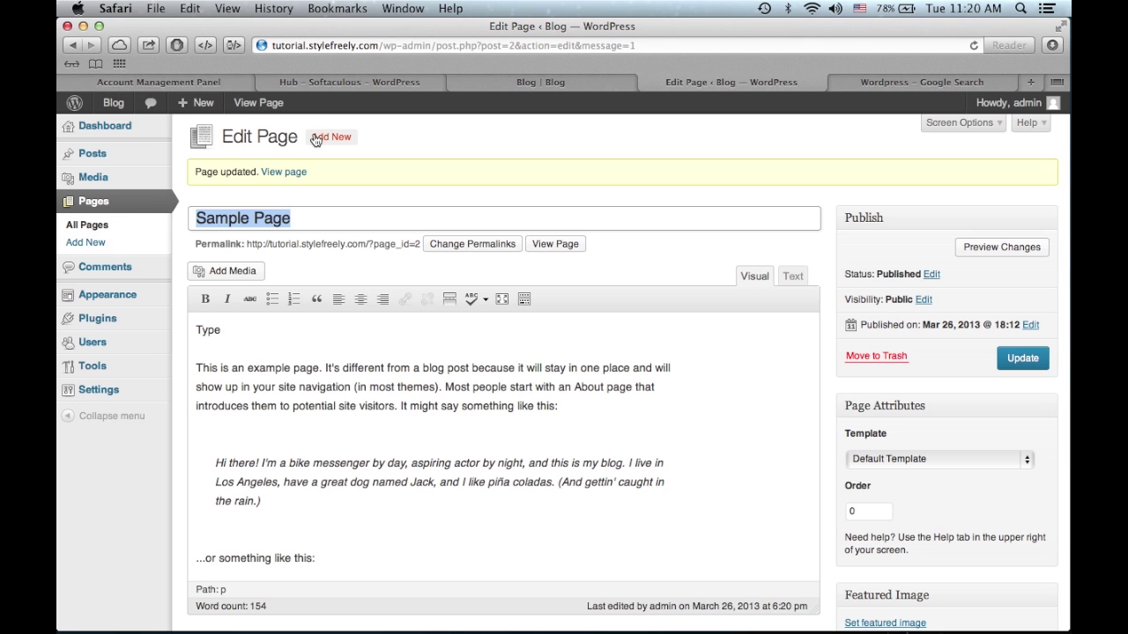
{"action": "scroll", "coordinate": [445, 245], "scroll_direction": "down", "scroll_amount": 2}
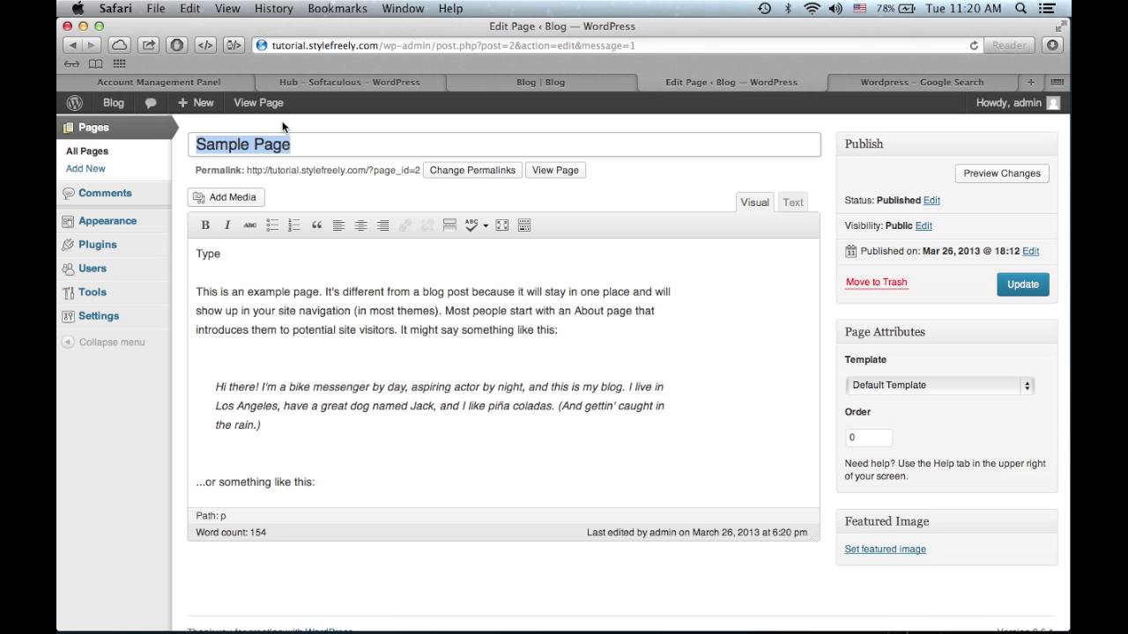
{"action": "scroll", "coordinate": [215, 200], "scroll_direction": "up", "scroll_amount": 1}
{"action": "scroll", "coordinate": [215, 200], "scroll_direction": "up", "scroll_amount": 2}
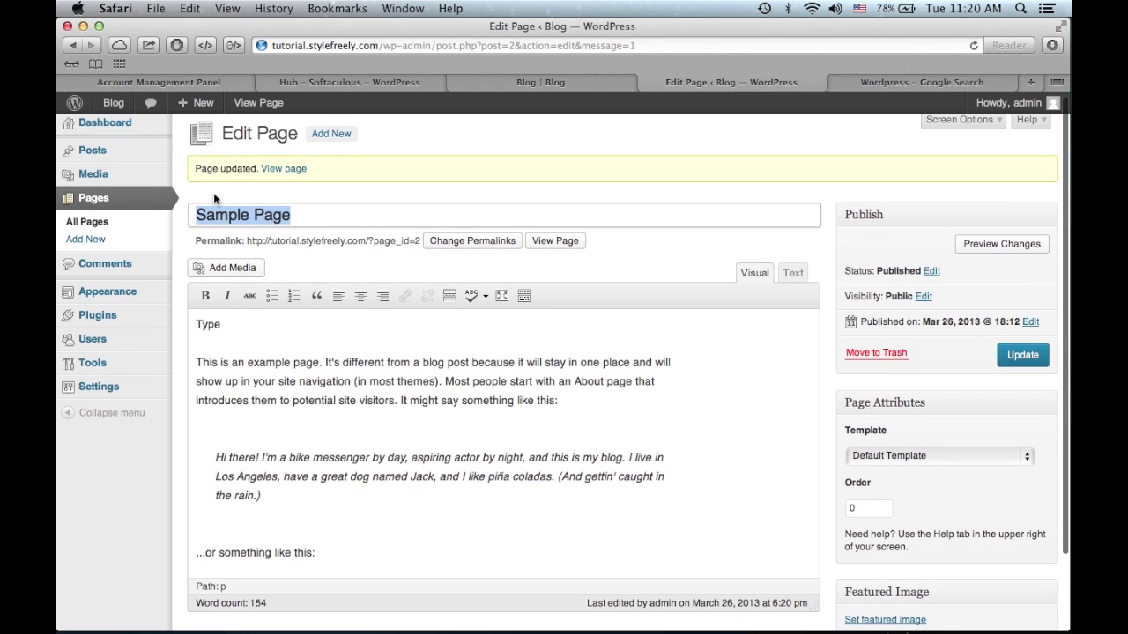
- Open the Comments list and look over the existing comment
{"action": "left_click", "coordinate": [154, 272]}
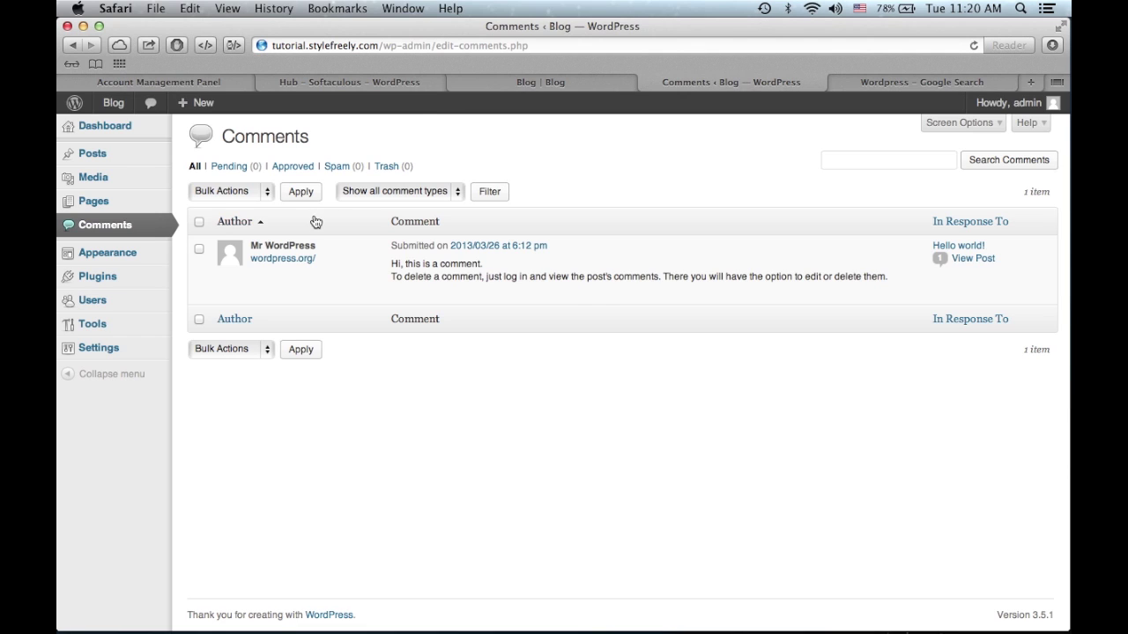
{"action": "mouse_move", "coordinate": [314, 245]}
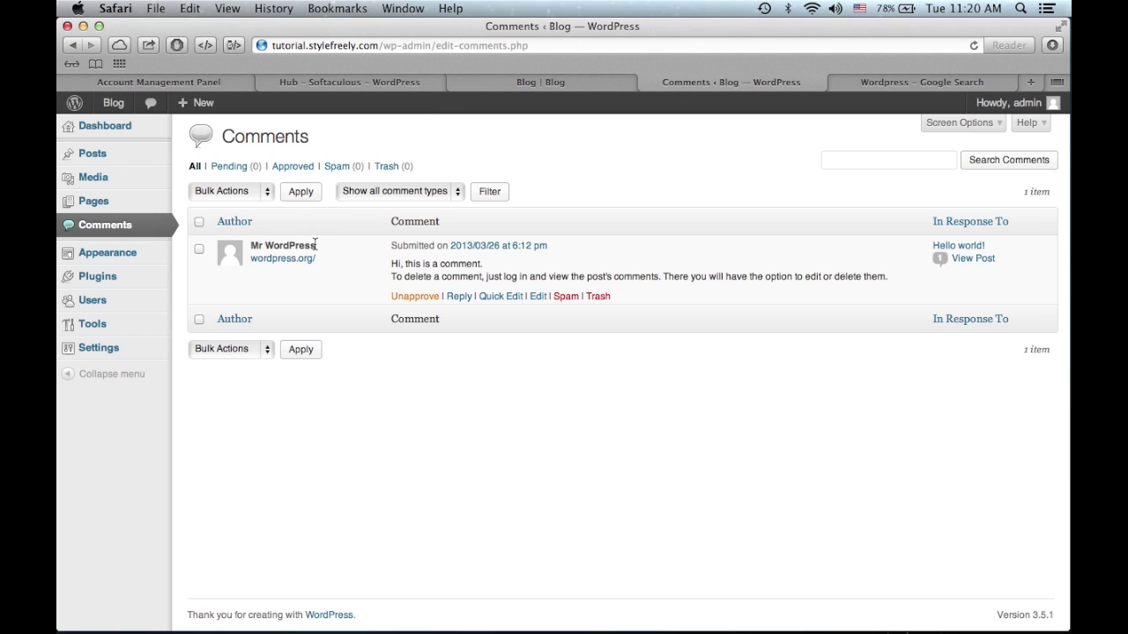
{"action": "triple_click", "coordinate": [315, 244]}
{"action": "left_click", "coordinate": [331, 244]}
- Activate Twenty Eleven in place of Twenty Twelve on Manage Themes
{"action": "left_click", "coordinate": [158, 259]}
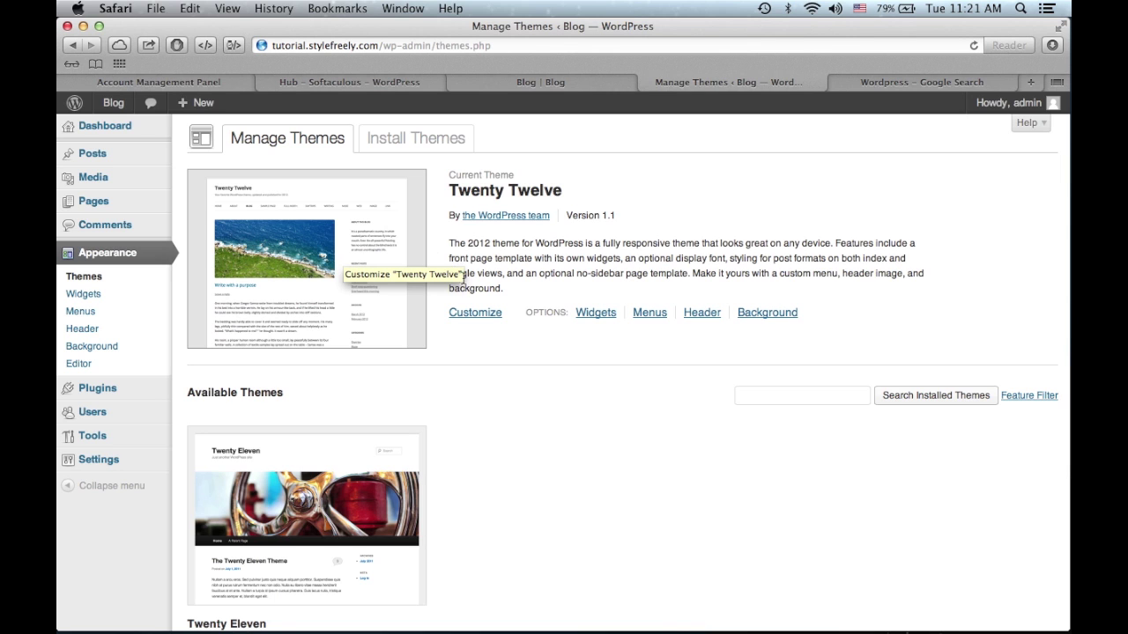
{"action": "scroll", "coordinate": [429, 459], "scroll_direction": "down", "scroll_amount": 3}
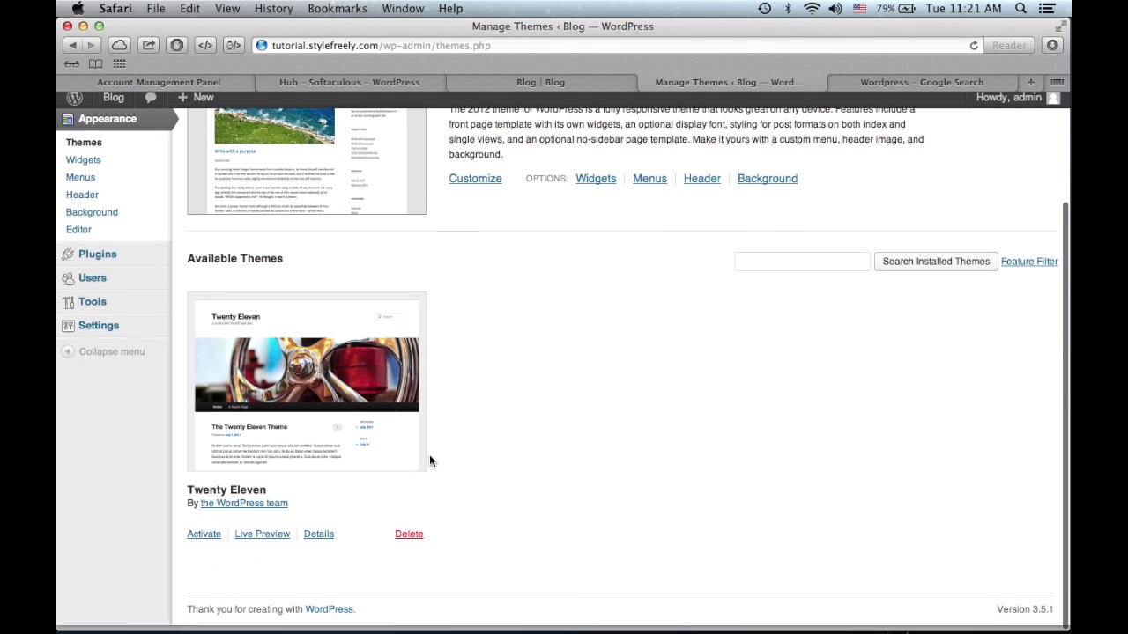
{"action": "scroll", "coordinate": [430, 460], "scroll_direction": "up", "scroll_amount": 1}
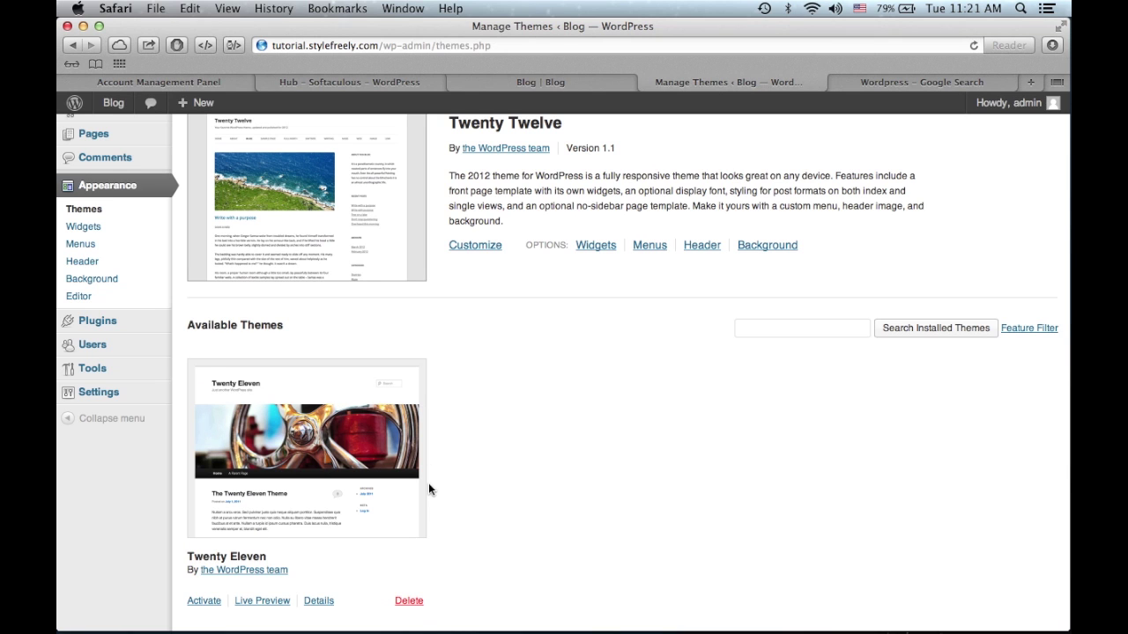
{"action": "scroll", "coordinate": [431, 491], "scroll_direction": "up", "scroll_amount": 1}
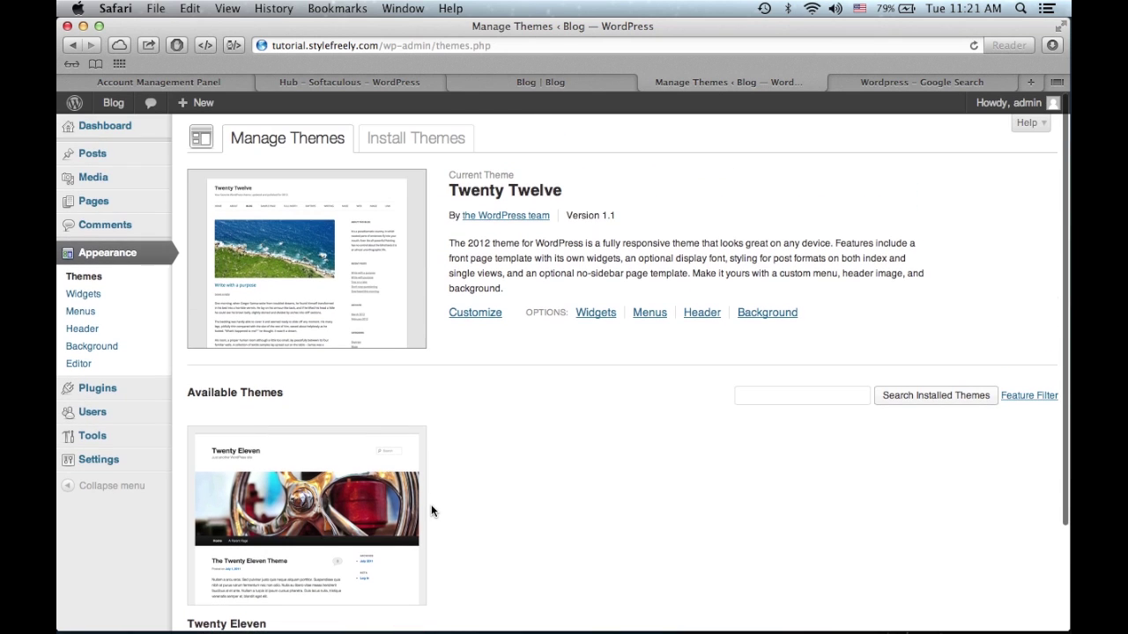
{"action": "triple_click", "coordinate": [525, 181]}
{"action": "left_click", "coordinate": [525, 181]}
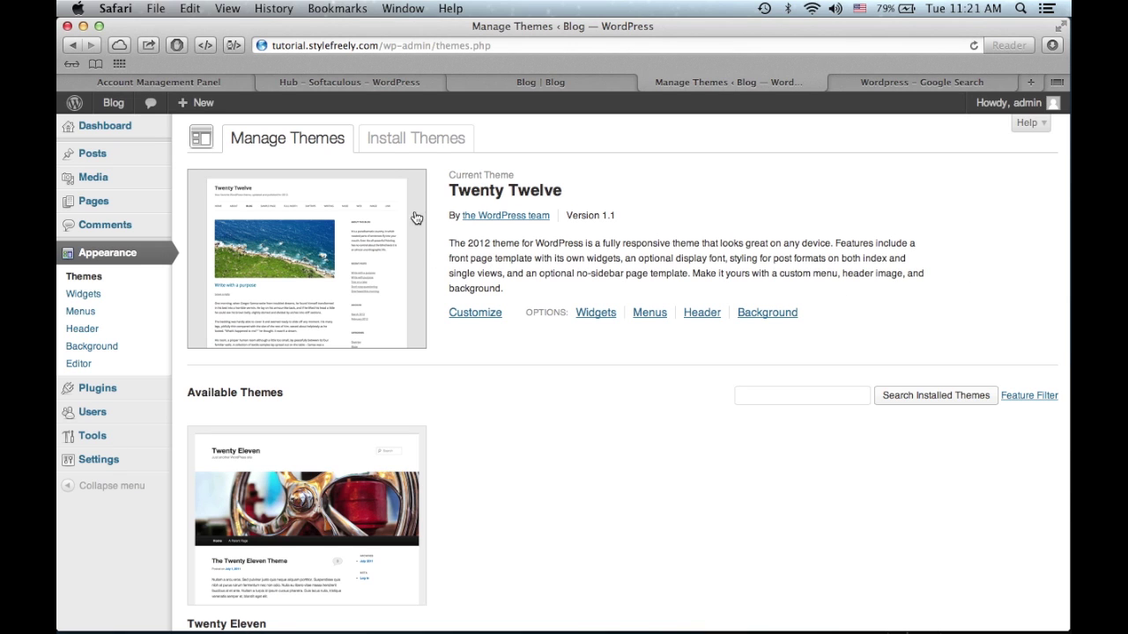
{"action": "scroll", "coordinate": [930, 291], "scroll_direction": "down", "scroll_amount": 3}
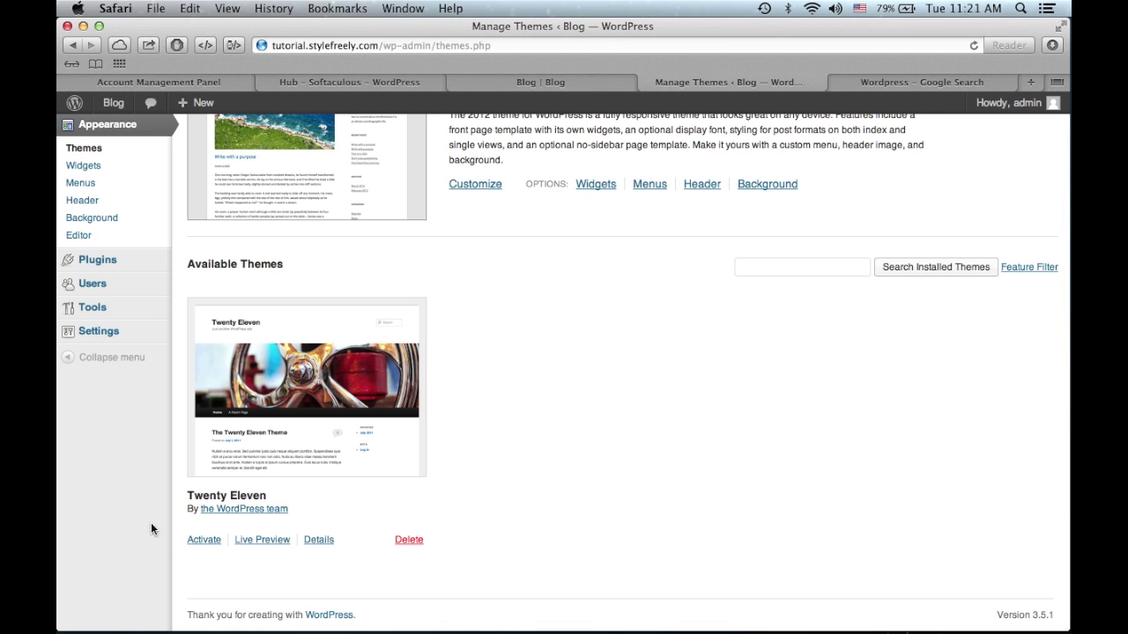
{"action": "left_click", "coordinate": [201, 541]}
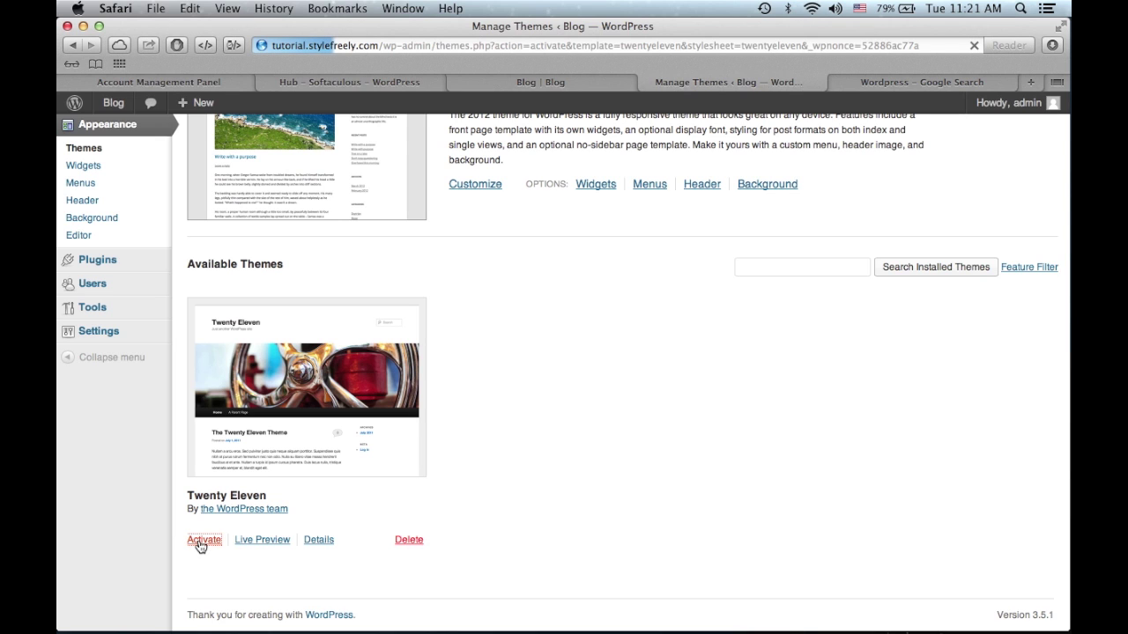
- Reload the live blog to view the Twenty Eleven look, then return to Manage Themes
{"action": "left_click", "coordinate": [564, 78]}
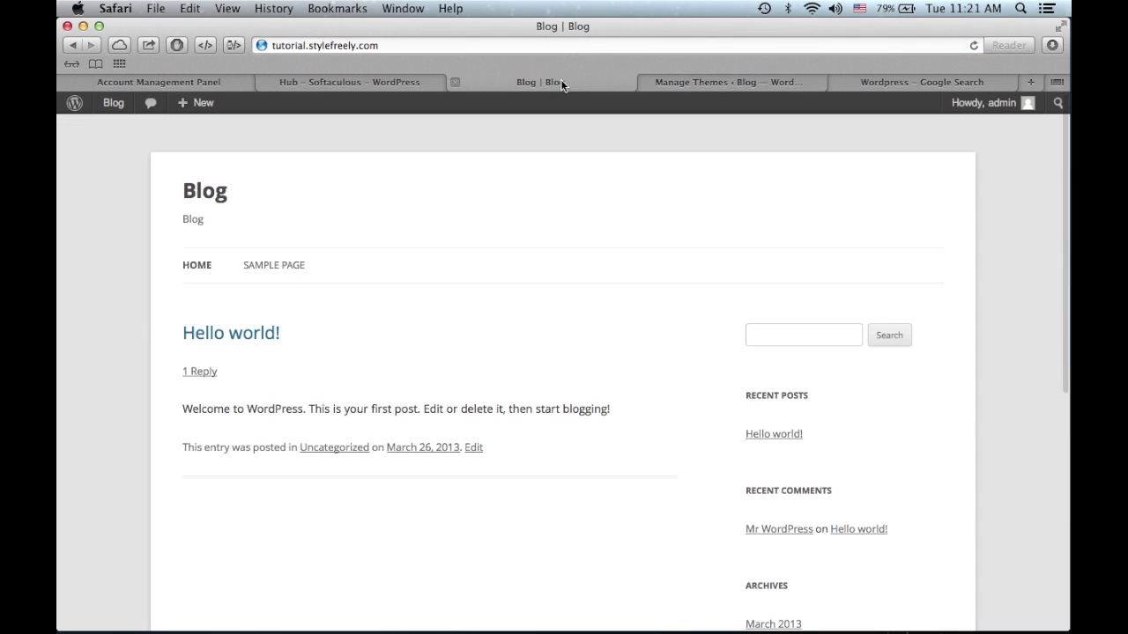
{"action": "left_click", "coordinate": [568, 45]}
{"action": "key", "text": "Return"}
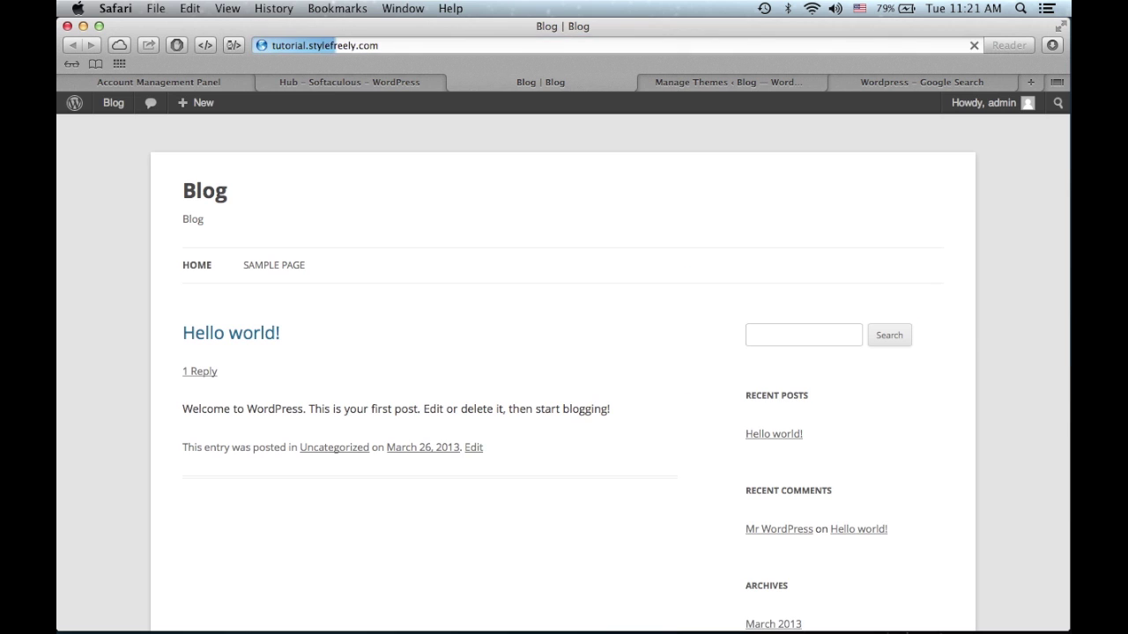
{"action": "scroll", "coordinate": [616, 300], "scroll_direction": "down", "scroll_amount": 5}
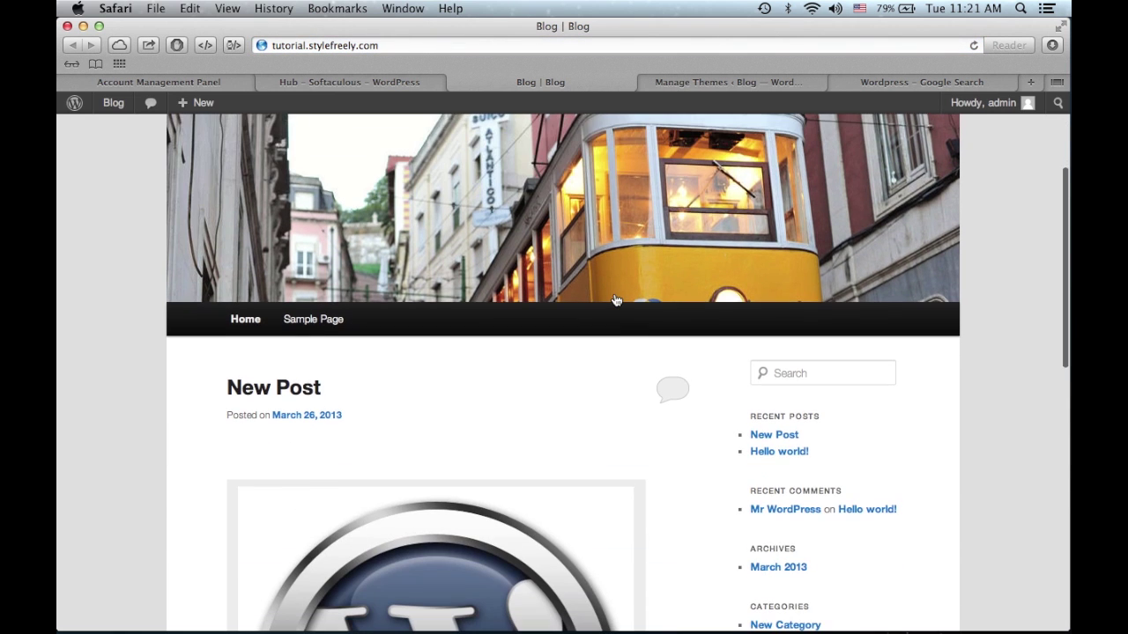
{"action": "scroll", "coordinate": [615, 301], "scroll_direction": "down", "scroll_amount": 4}
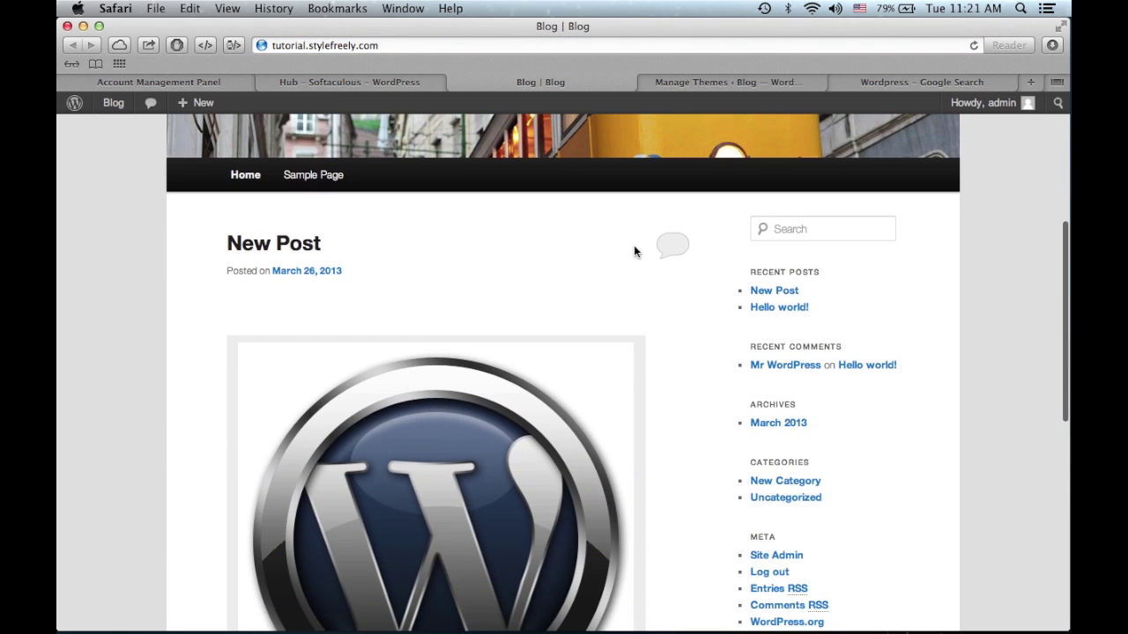
{"action": "scroll", "coordinate": [701, 233], "scroll_direction": "up", "scroll_amount": 9}
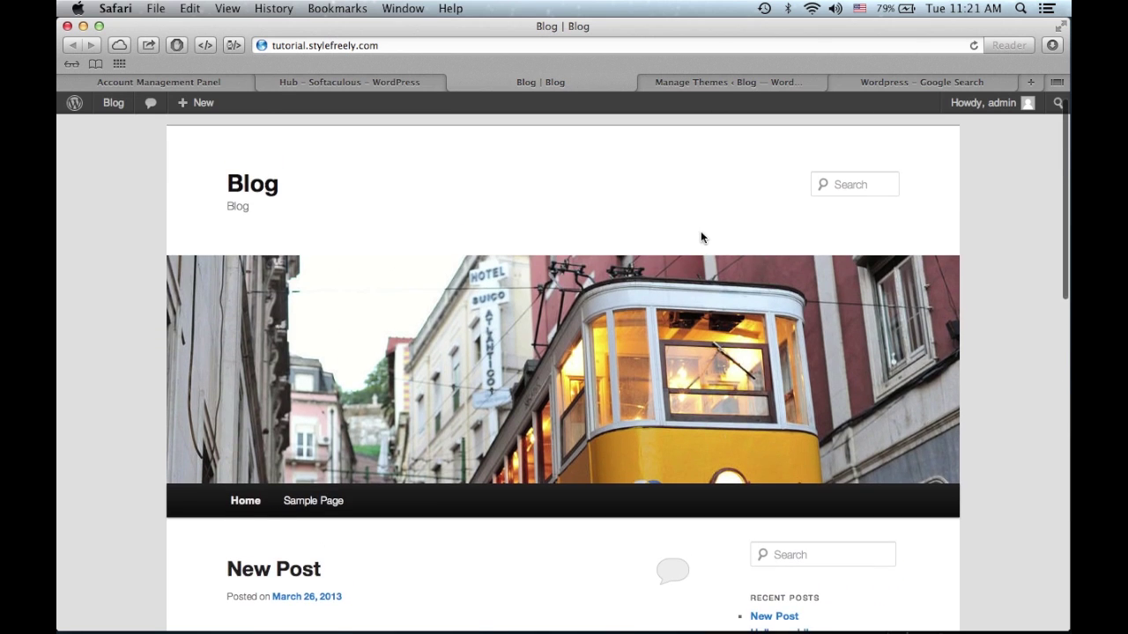
{"action": "scroll", "coordinate": [700, 231], "scroll_direction": "down", "scroll_amount": 10}
{"action": "left_click", "coordinate": [698, 81]}
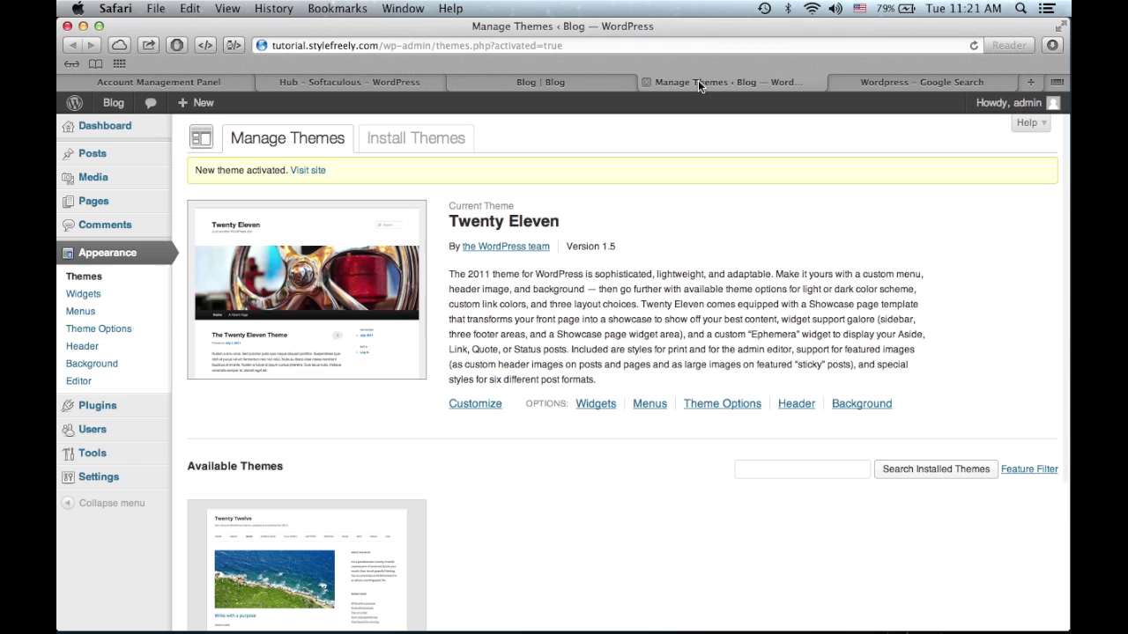
- Search the theme directory for 'th' on Install Themes
{"action": "left_click", "coordinate": [454, 144]}
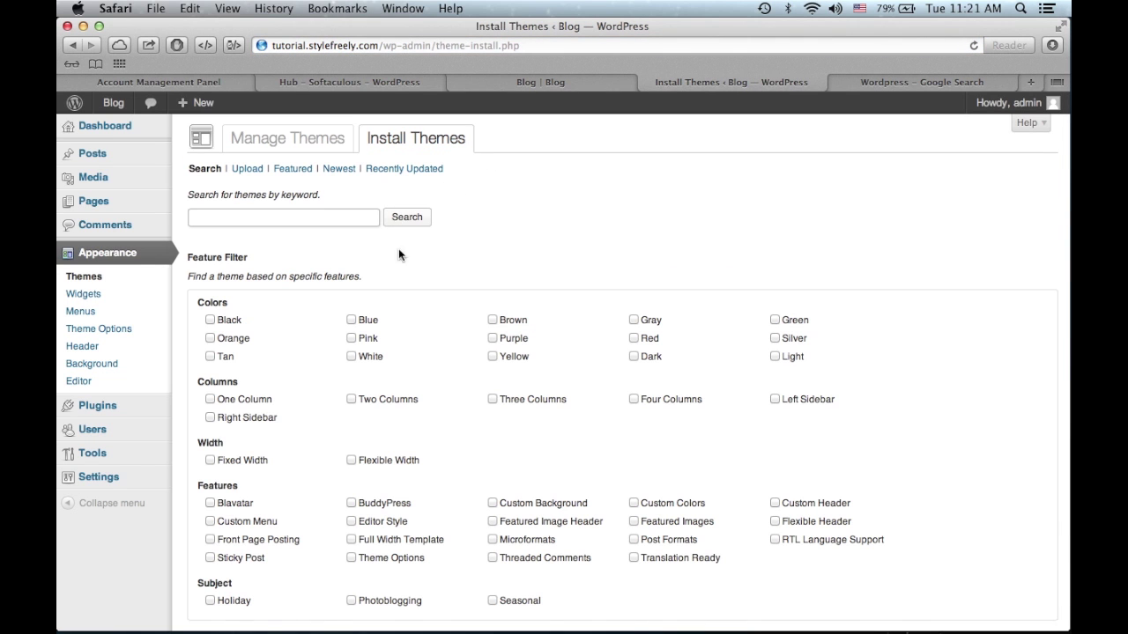
{"action": "scroll", "coordinate": [406, 305], "scroll_direction": "down", "scroll_amount": 1}
{"action": "type", "text": "theme"}
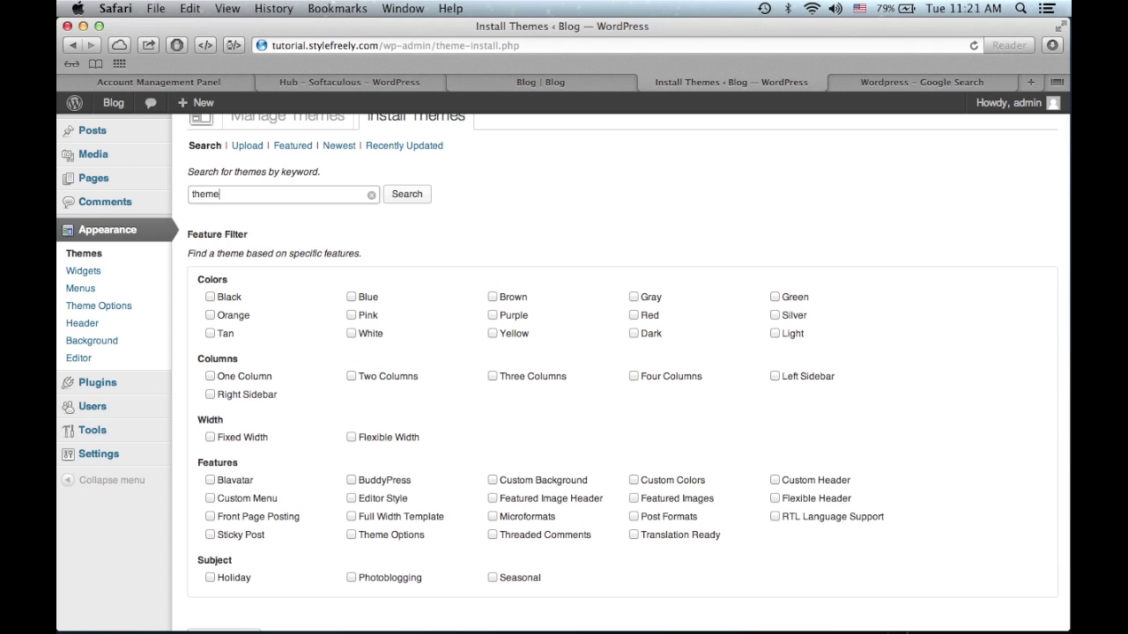
{"action": "key", "text": "Return"}
{"action": "scroll", "coordinate": [366, 419], "scroll_direction": "down", "scroll_amount": 5}
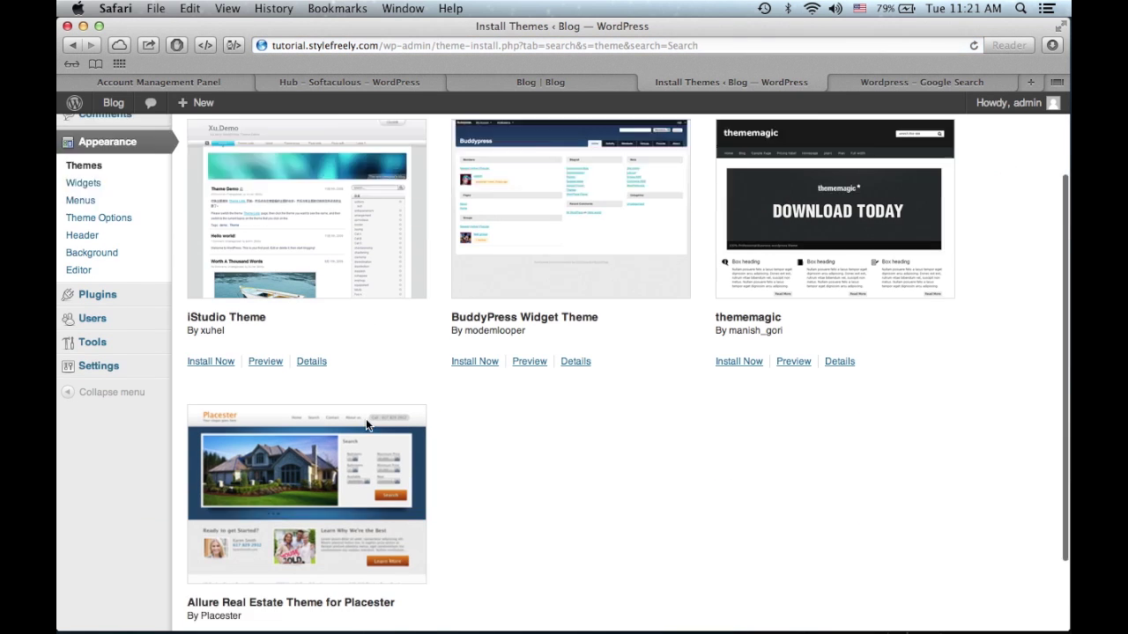
{"action": "scroll", "coordinate": [366, 423], "scroll_direction": "up", "scroll_amount": 5}
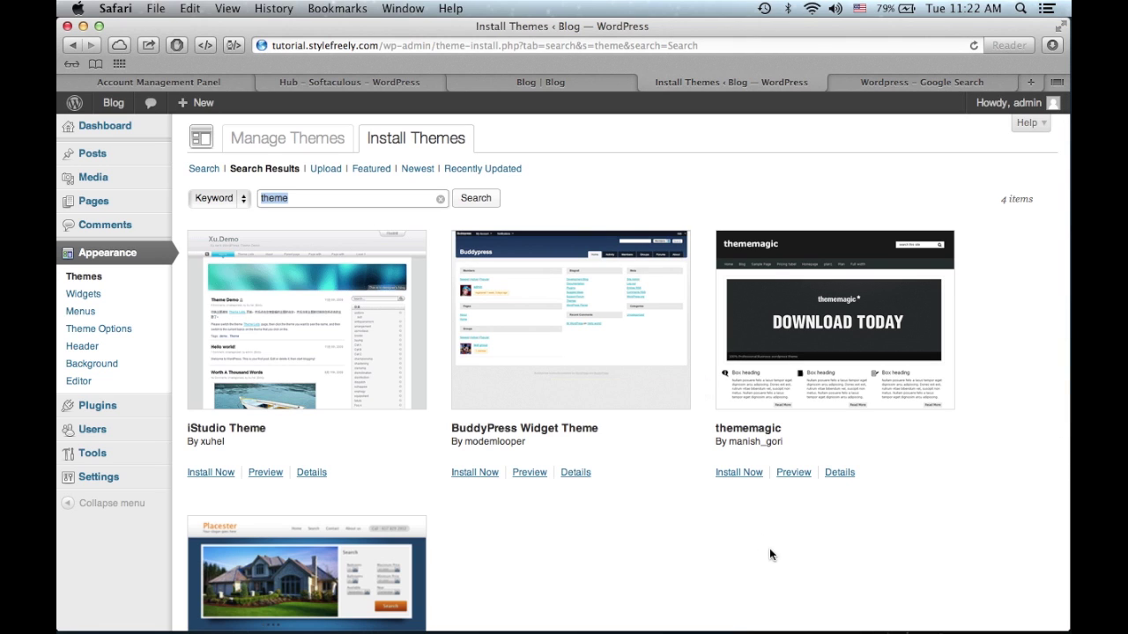
- Install thememagic and activate it as the blog's current theme
{"action": "left_click", "coordinate": [739, 476]}
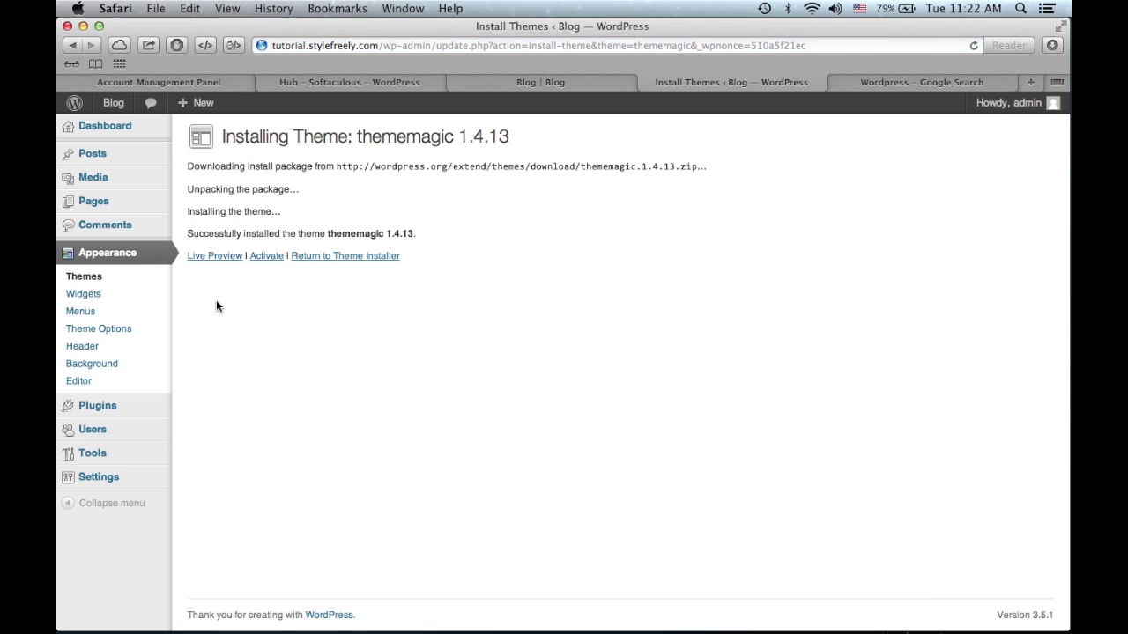
{"action": "left_click", "coordinate": [268, 257]}
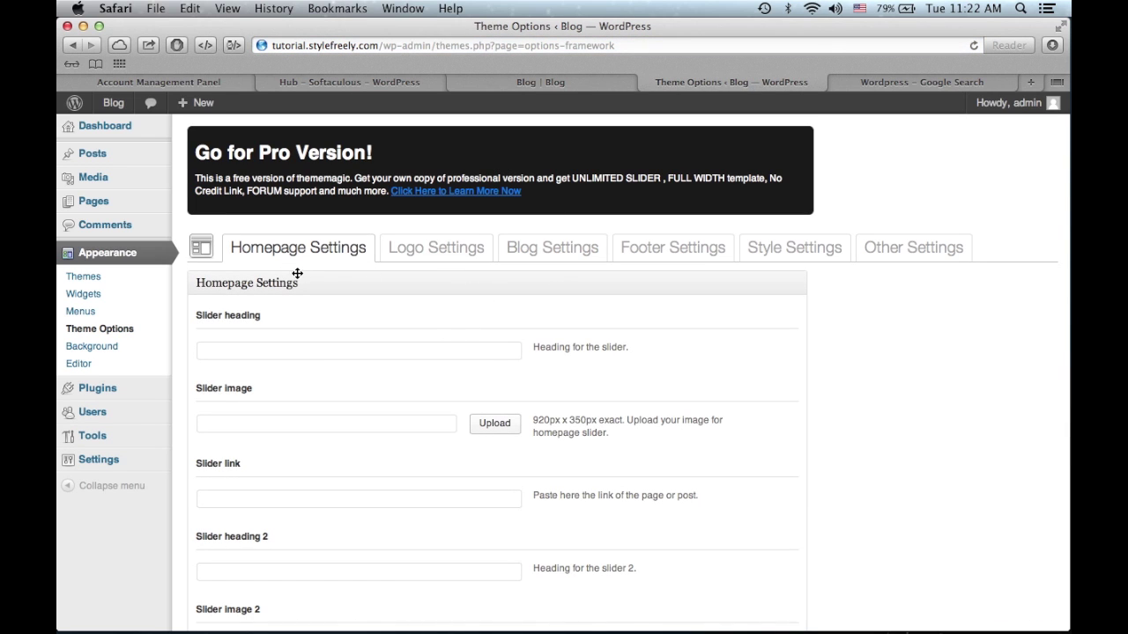
{"action": "left_click", "coordinate": [137, 283]}
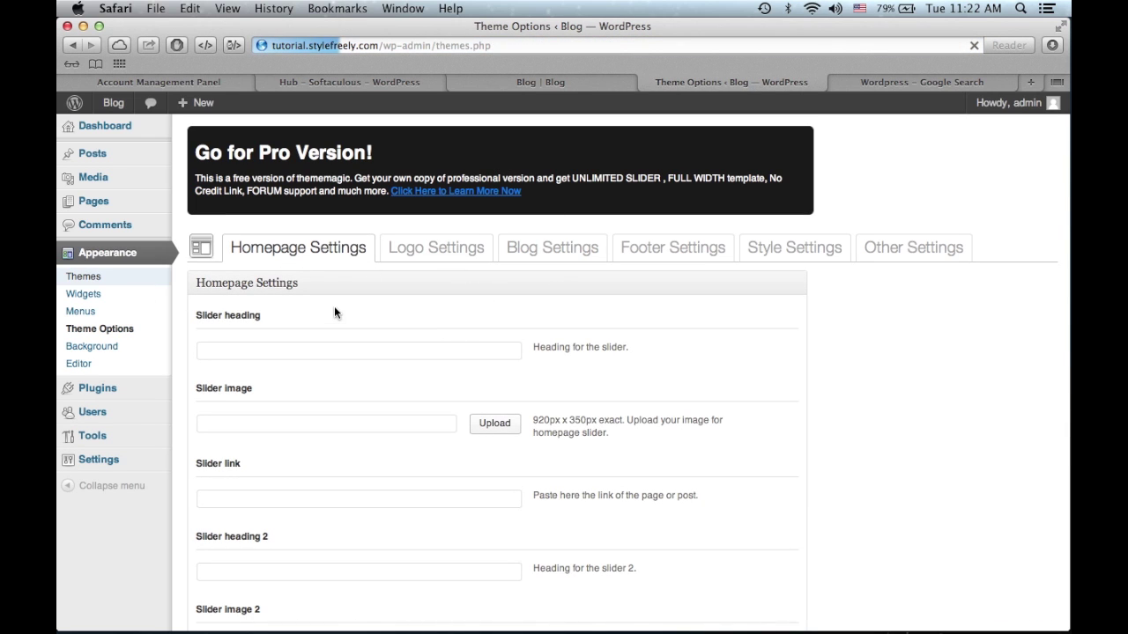
{"action": "scroll", "coordinate": [526, 253], "scroll_direction": "down", "scroll_amount": 1}
{"action": "scroll", "coordinate": [526, 253], "scroll_direction": "up", "scroll_amount": 1}
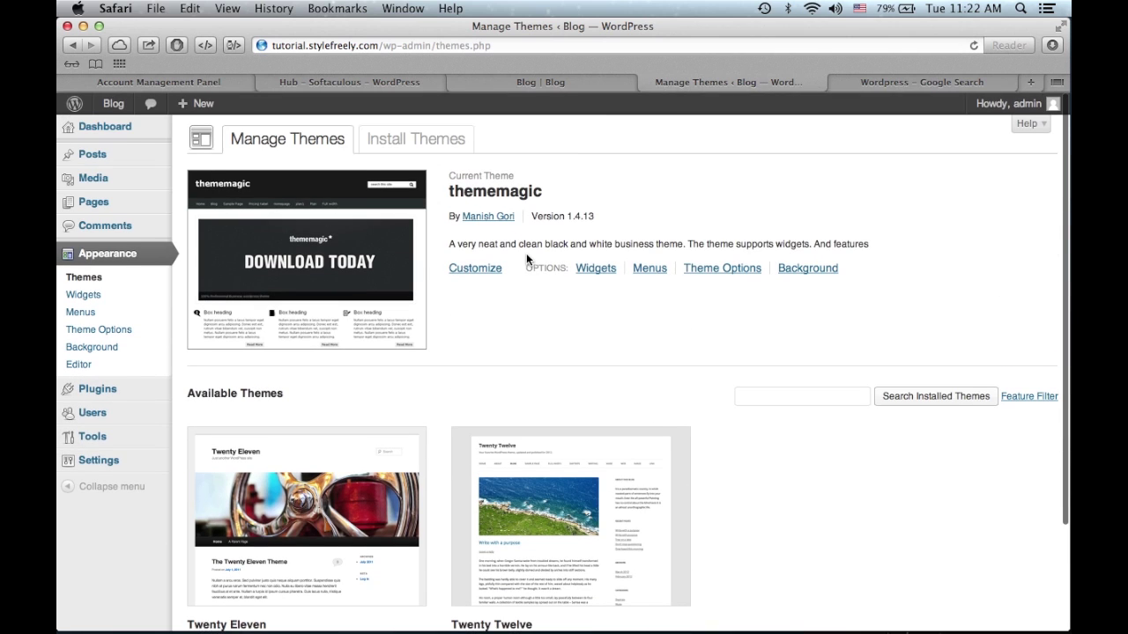
{"action": "left_click", "coordinate": [468, 149]}
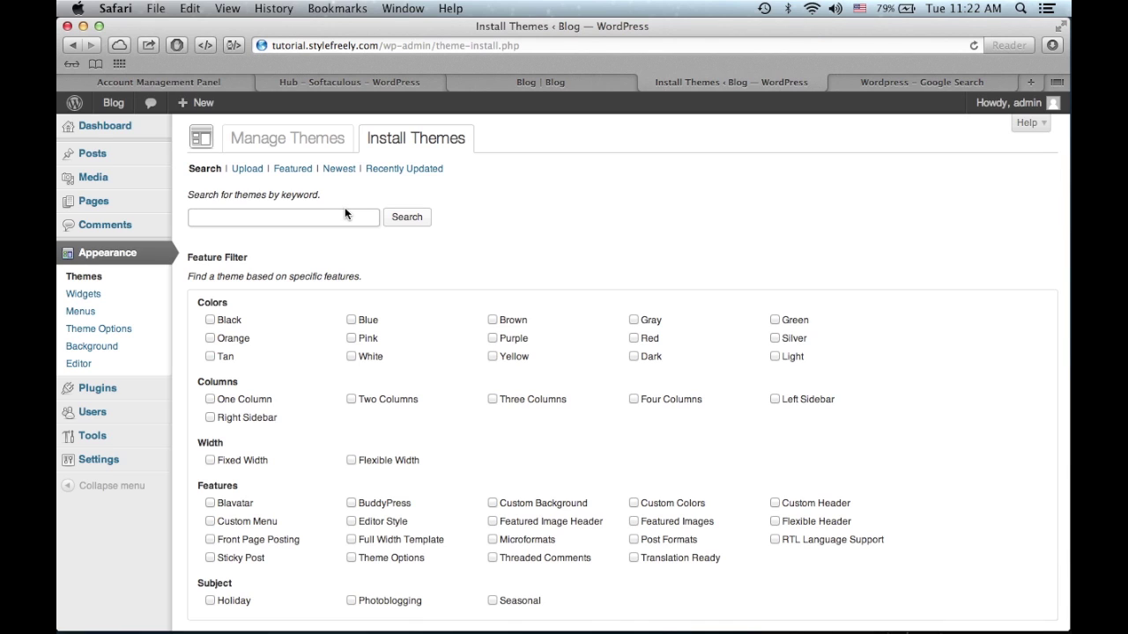
- Open the Upload form for installing a theme from a .zip file
{"action": "left_click", "coordinate": [242, 175]}
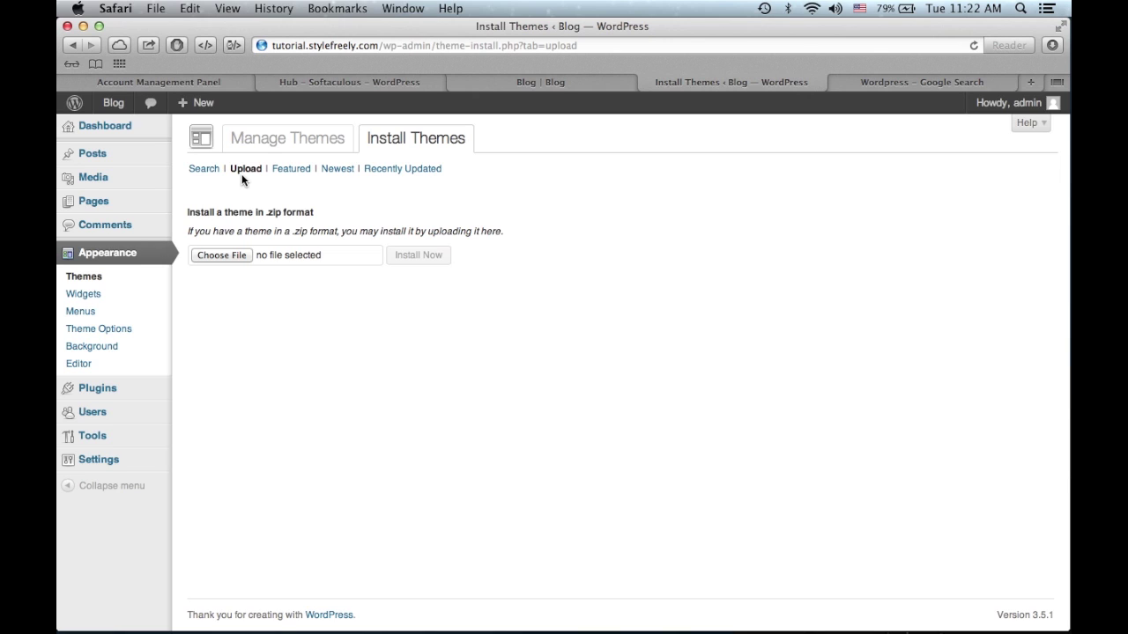
- Open the Widgets page and compare it with the live blog in the thememagic theme
{"action": "left_click", "coordinate": [118, 294]}
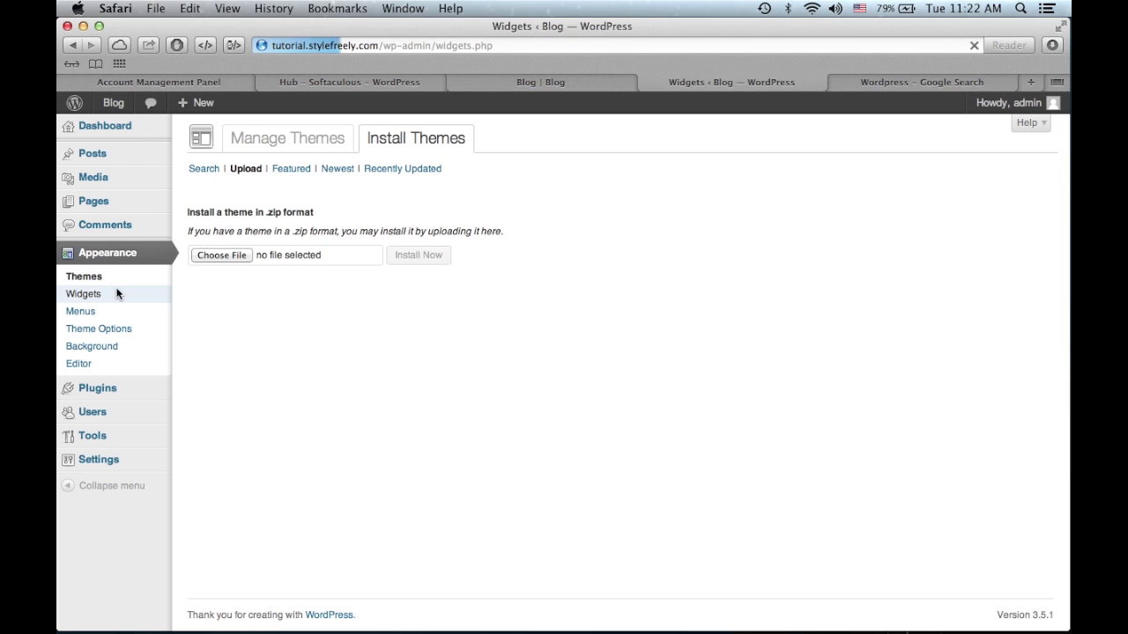
{"action": "left_click", "coordinate": [546, 82]}
{"action": "scroll", "coordinate": [745, 332], "scroll_direction": "up", "scroll_amount": 4}
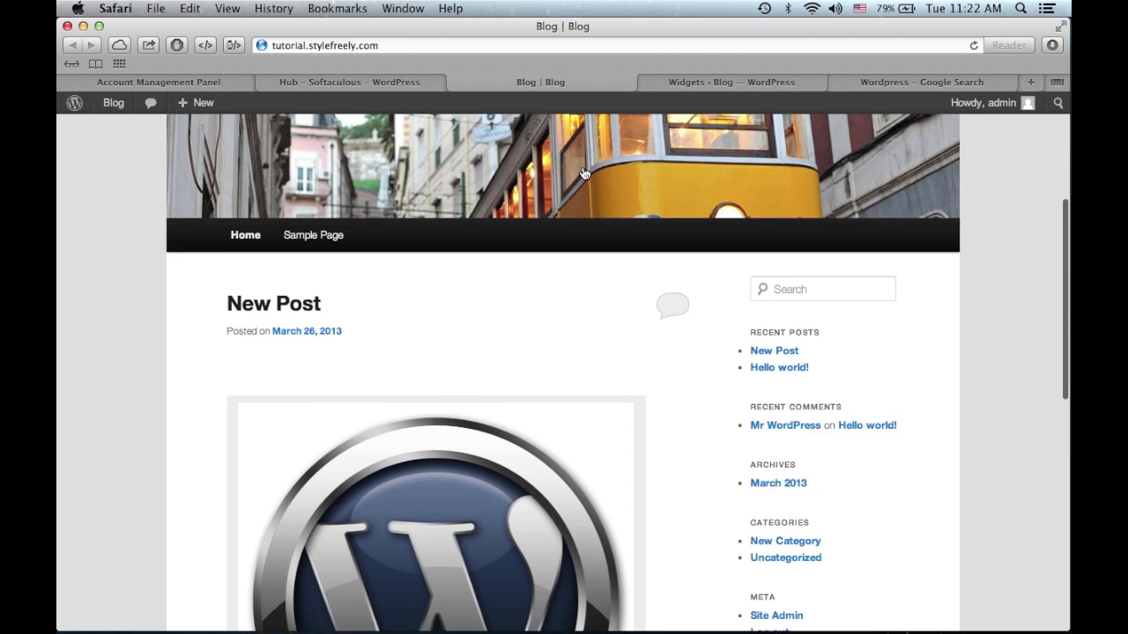
{"action": "scroll", "coordinate": [686, 380], "scroll_direction": "down", "scroll_amount": 2}
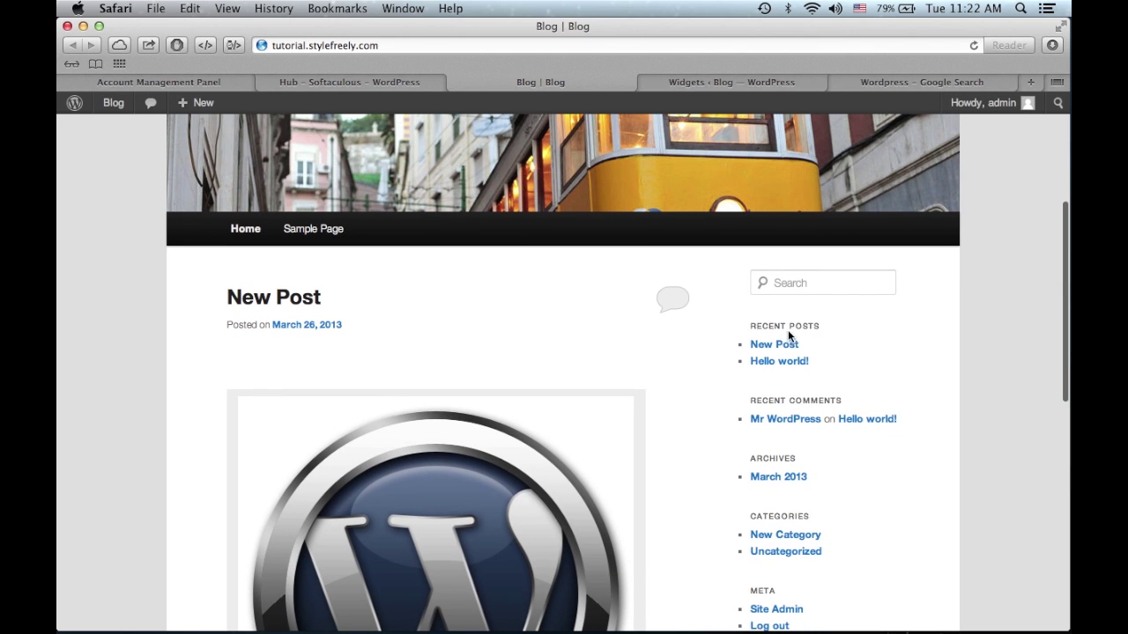
{"action": "scroll", "coordinate": [845, 467], "scroll_direction": "down", "scroll_amount": 5}
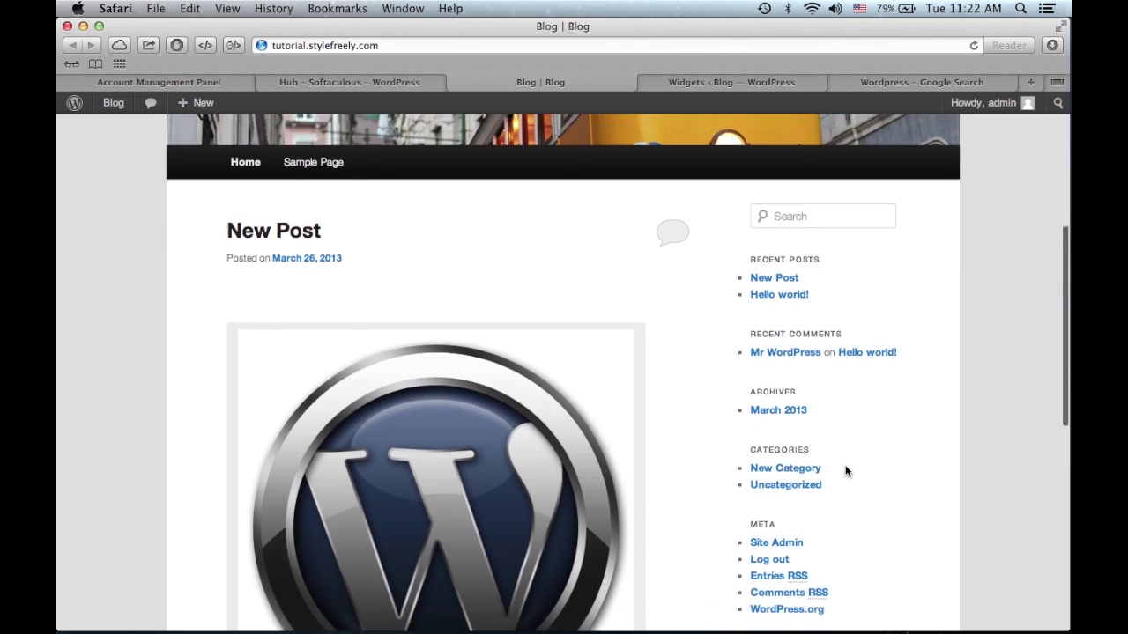
{"action": "left_click", "coordinate": [723, 79]}
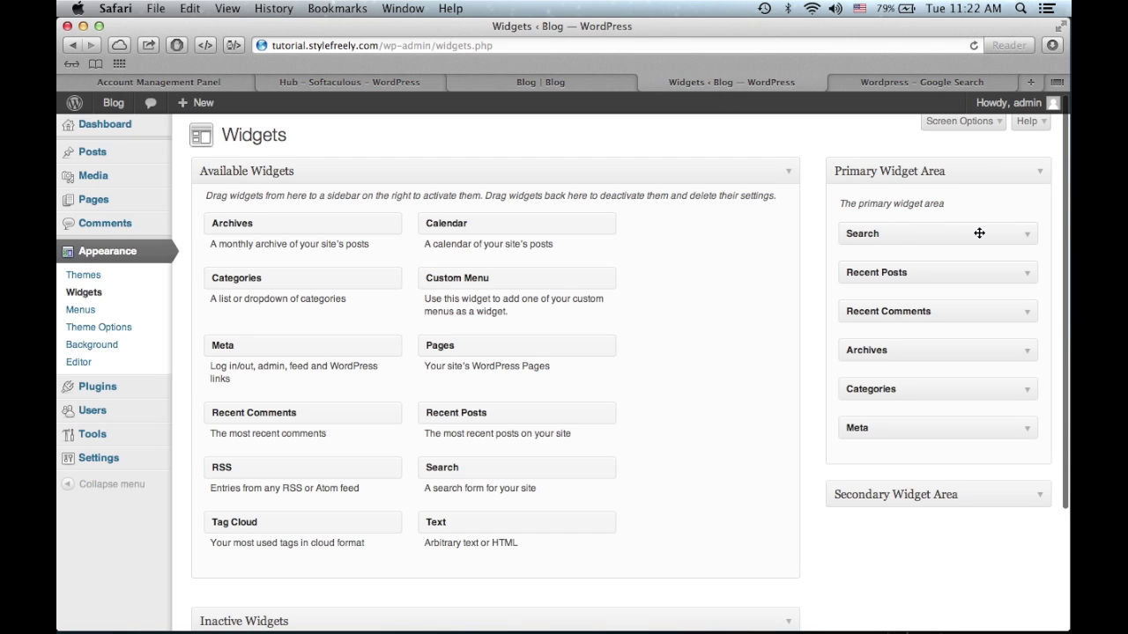
{"action": "left_click", "coordinate": [591, 77]}
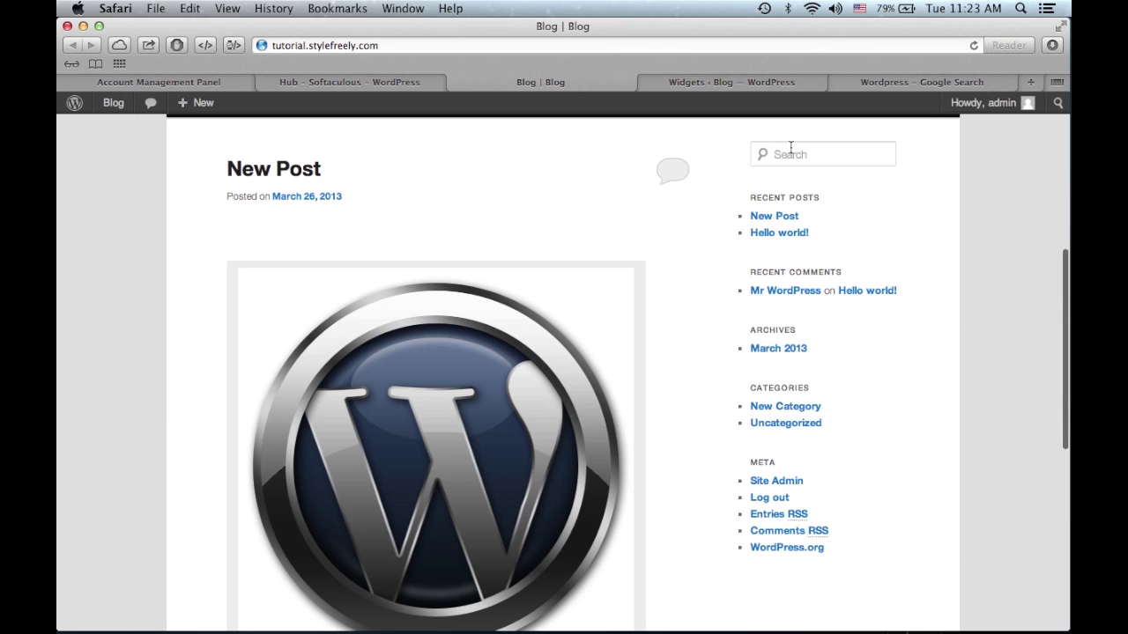
{"action": "left_click", "coordinate": [780, 83]}
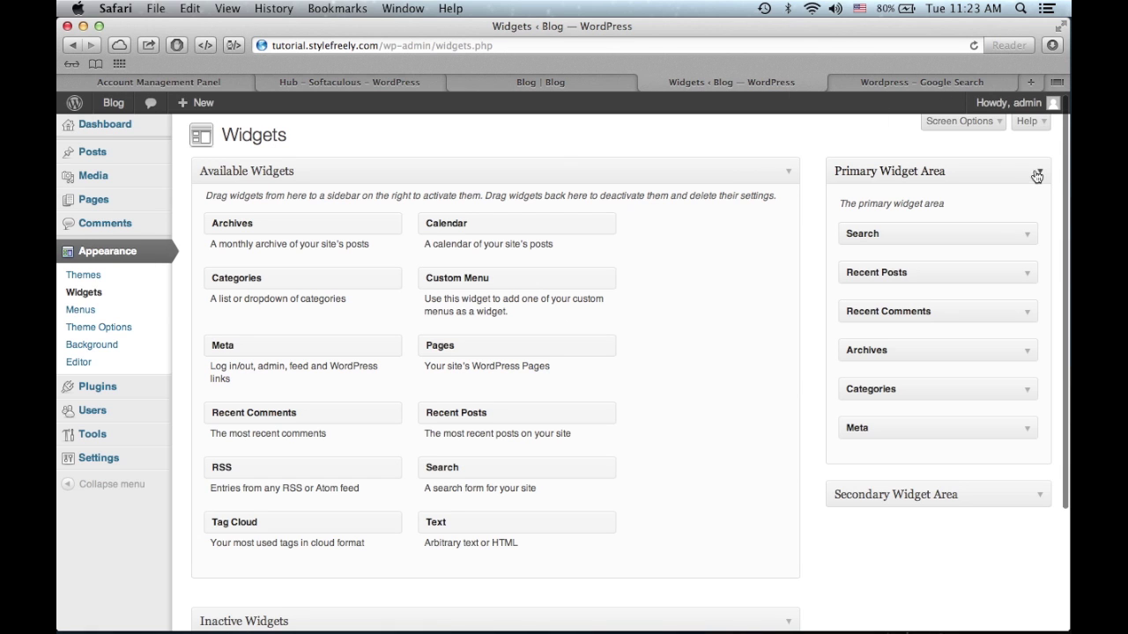
- Delete the Search widget from Primary Widget Area and reload the blog front page
{"action": "left_click", "coordinate": [1029, 235]}
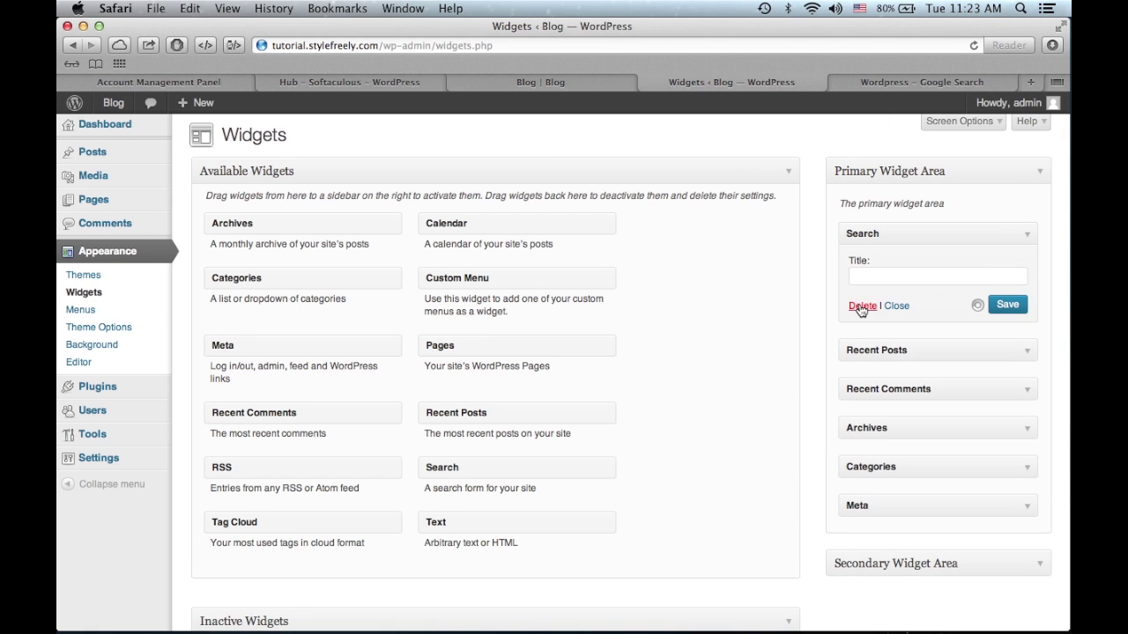
{"action": "left_click", "coordinate": [864, 305]}
{"action": "left_click", "coordinate": [611, 86]}
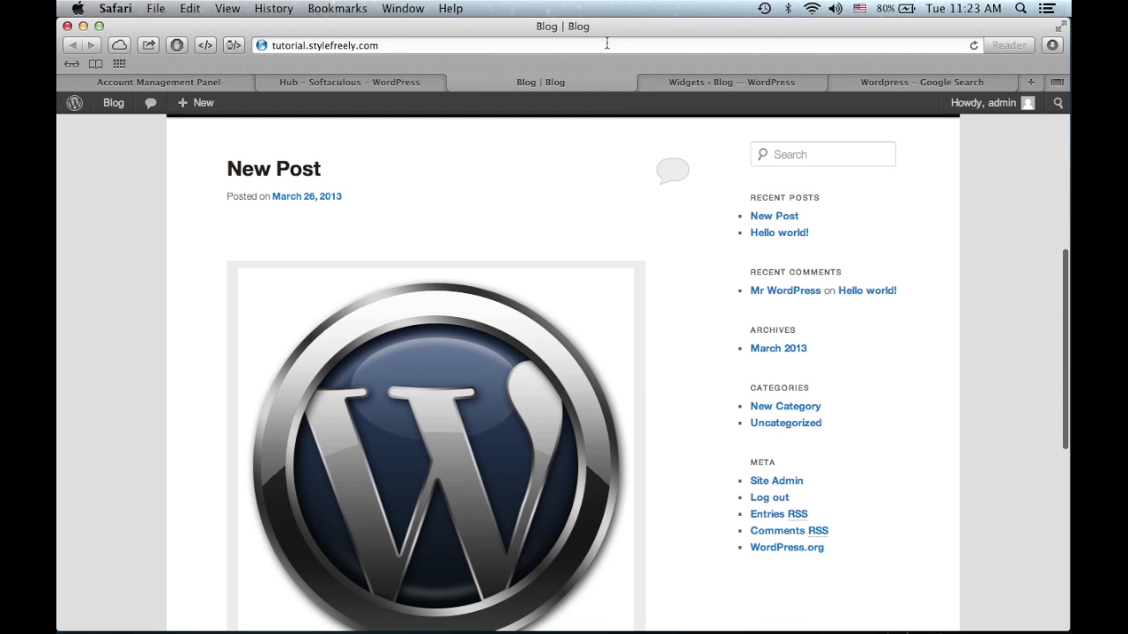
{"action": "left_click", "coordinate": [606, 45]}
{"action": "key", "text": "Return"}
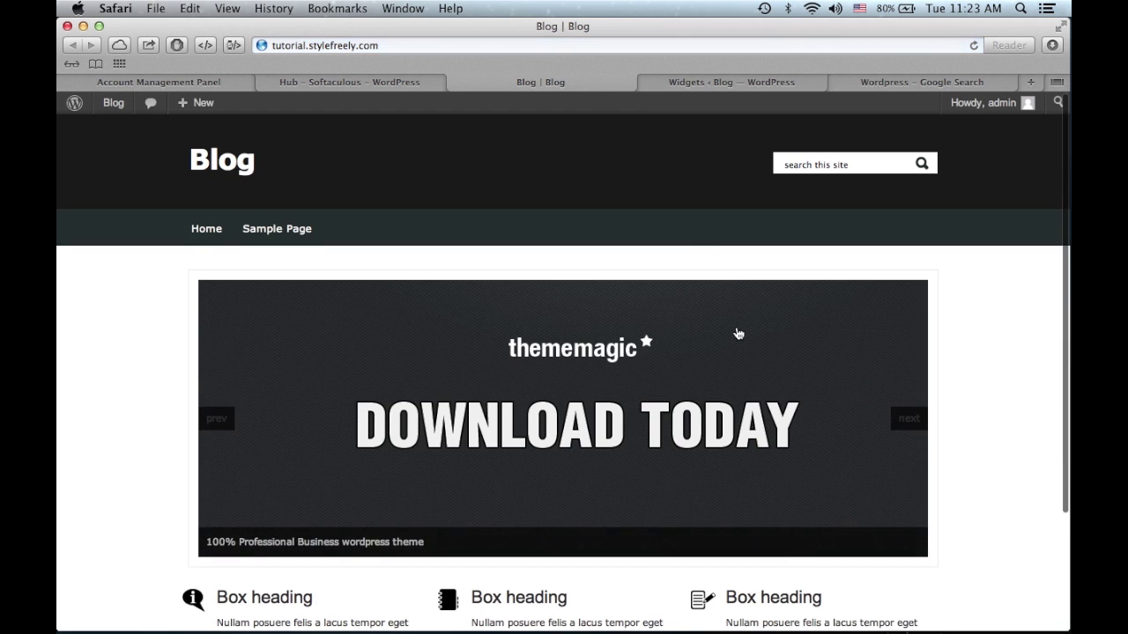
- Scroll through the thememagic front page, then go to Home and on to the Sample Page
{"action": "scroll", "coordinate": [738, 330], "scroll_direction": "down", "scroll_amount": 3}
{"action": "scroll", "coordinate": [738, 332], "scroll_direction": "up", "scroll_amount": 3}
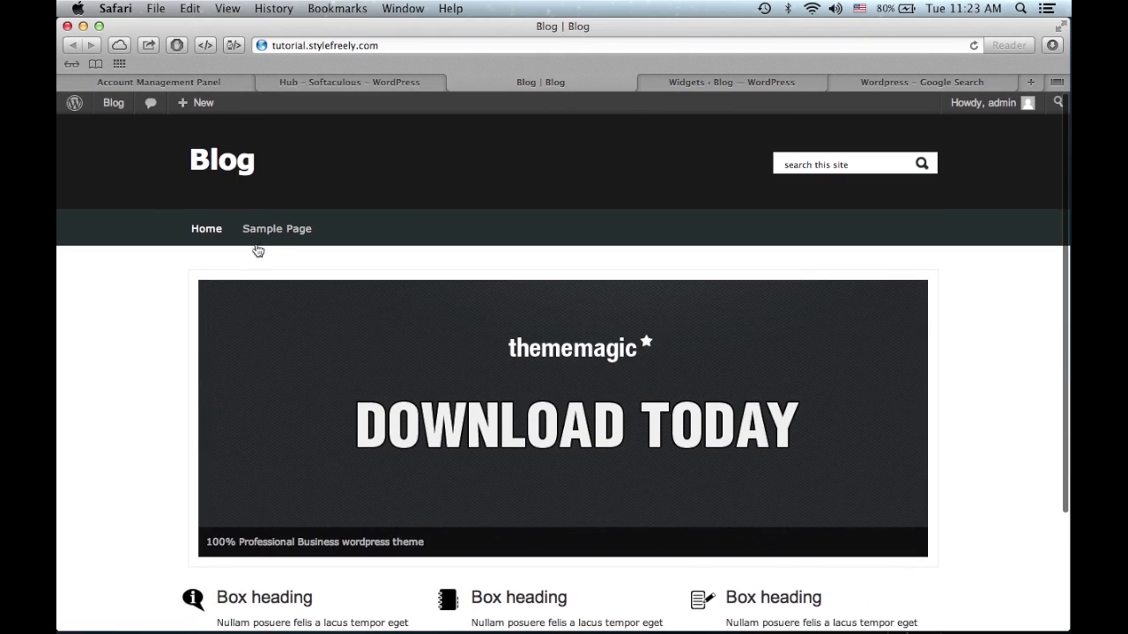
{"action": "scroll", "coordinate": [222, 193], "scroll_direction": "down", "scroll_amount": 3}
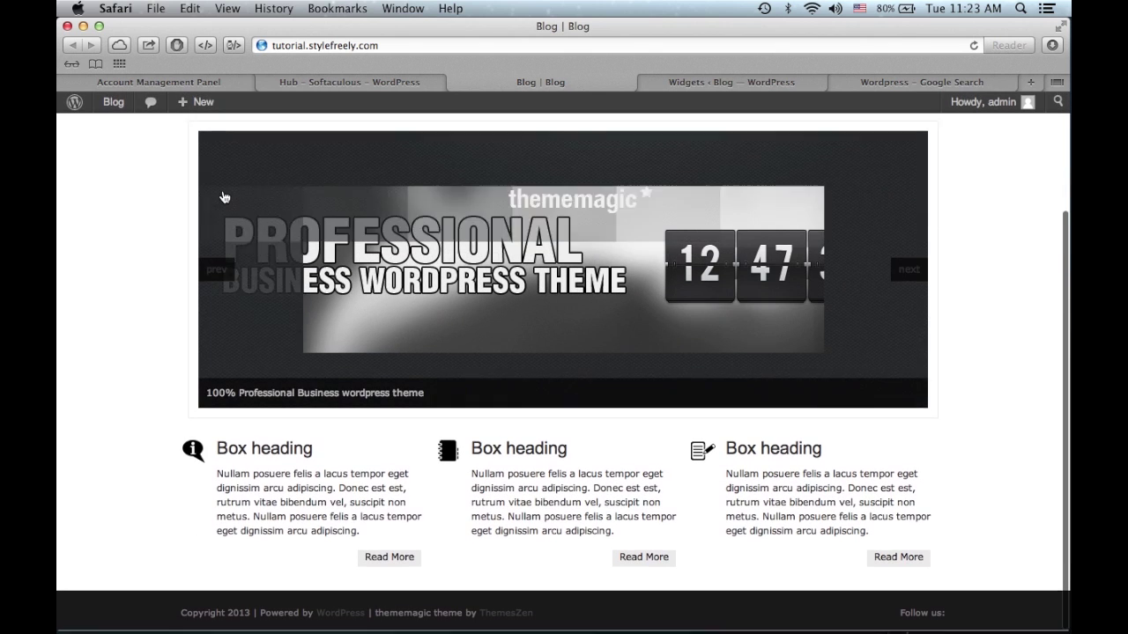
{"action": "scroll", "coordinate": [224, 197], "scroll_direction": "up", "scroll_amount": 3}
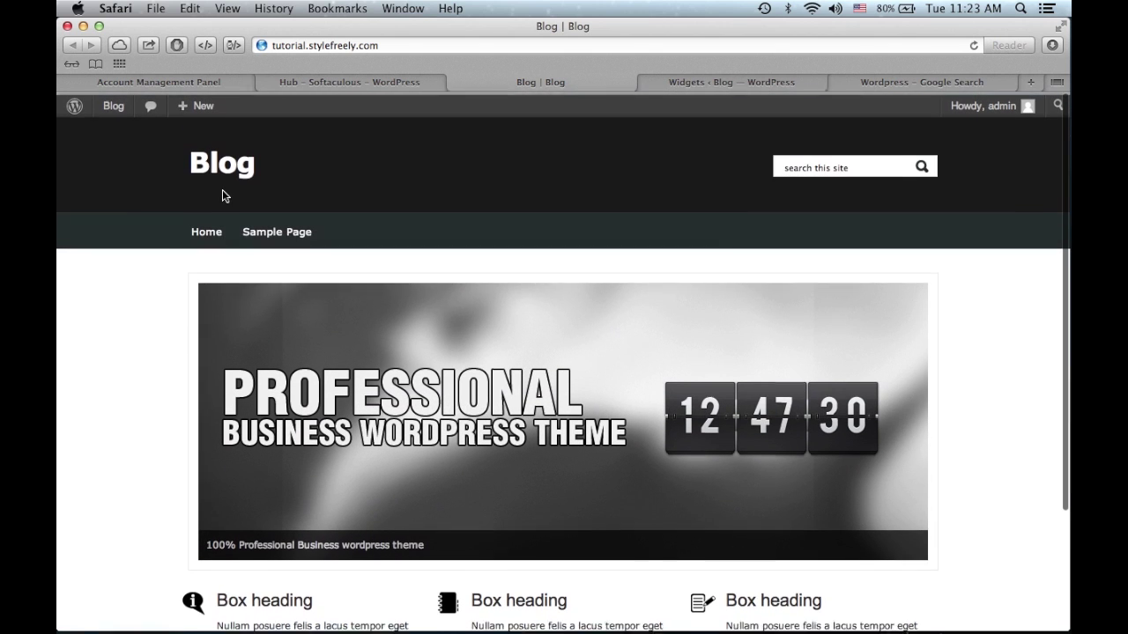
{"action": "left_click", "coordinate": [235, 168]}
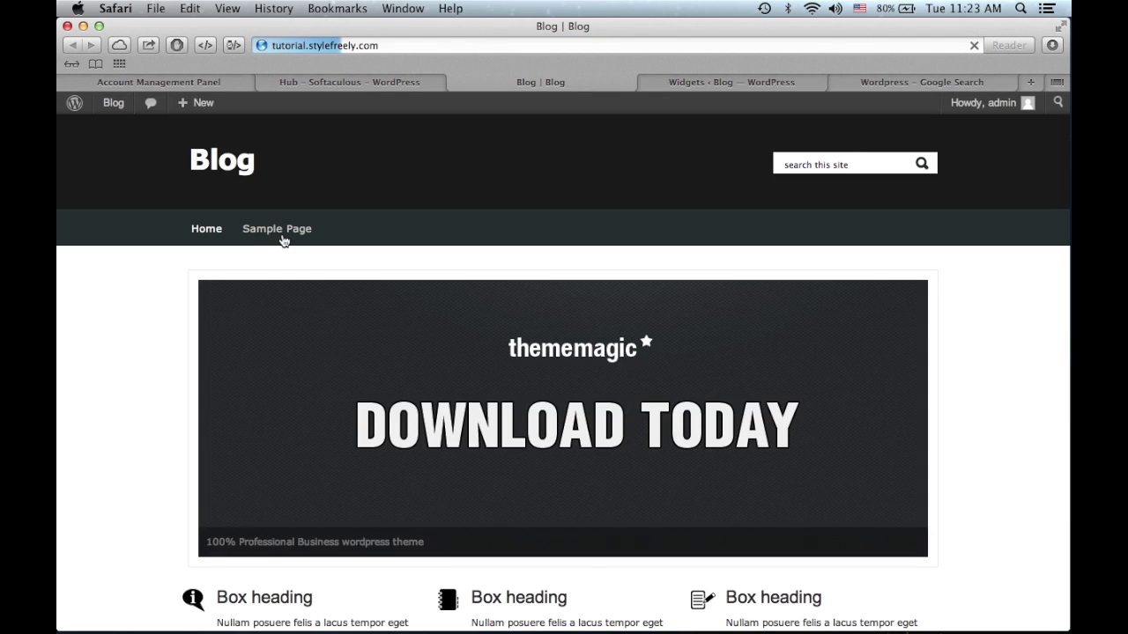
{"action": "left_click", "coordinate": [279, 230]}
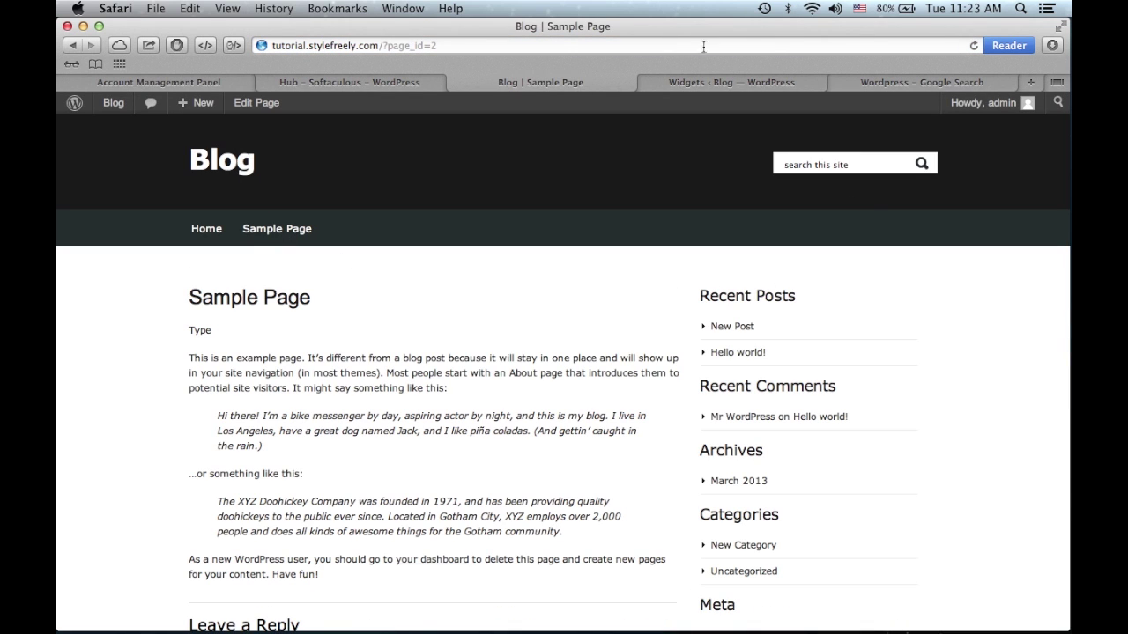
- Delete the Recent Posts widget from the sidebar and reload the Sample Page to check
{"action": "left_click", "coordinate": [686, 80]}
{"action": "left_click", "coordinate": [1026, 233]}
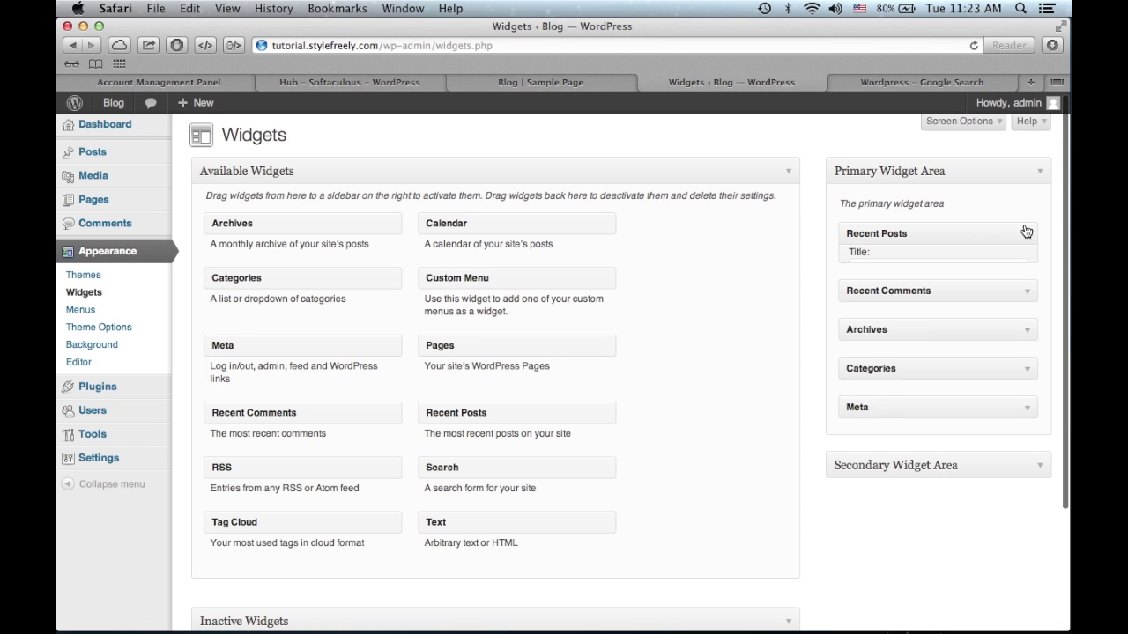
{"action": "left_click", "coordinate": [859, 496]}
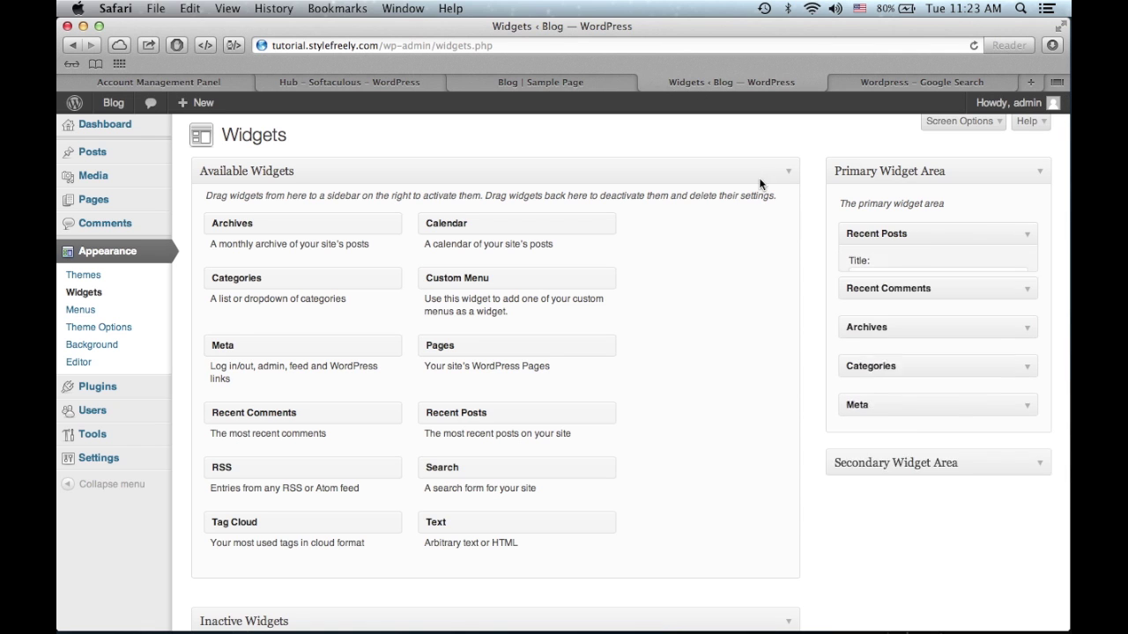
{"action": "left_click", "coordinate": [547, 80]}
{"action": "left_click", "coordinate": [548, 47]}
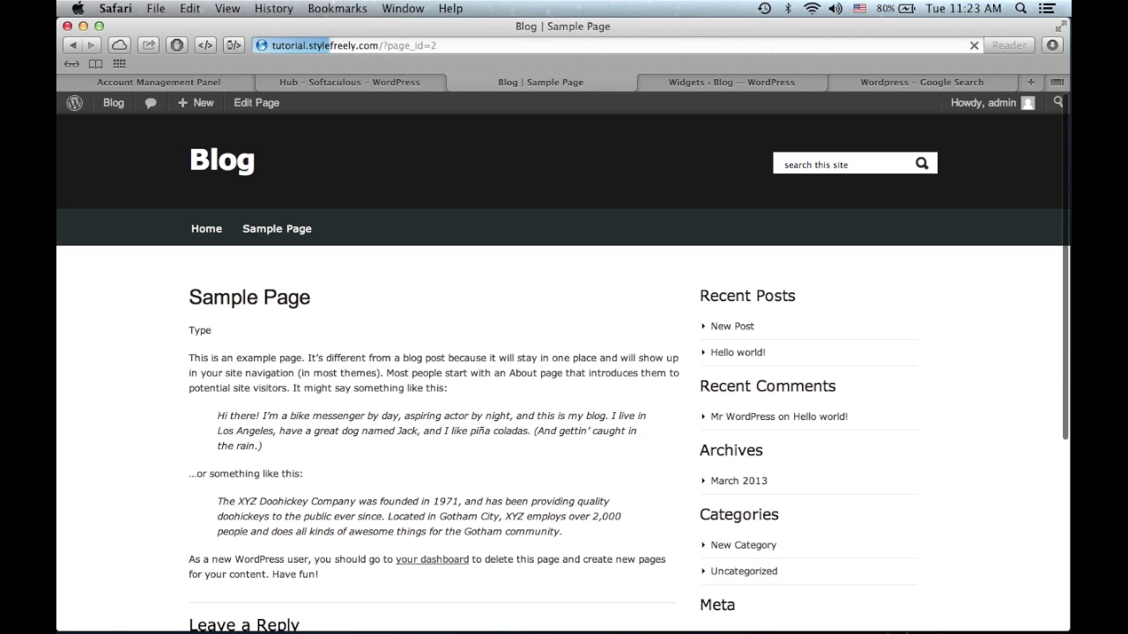
{"action": "key", "text": "Return"}
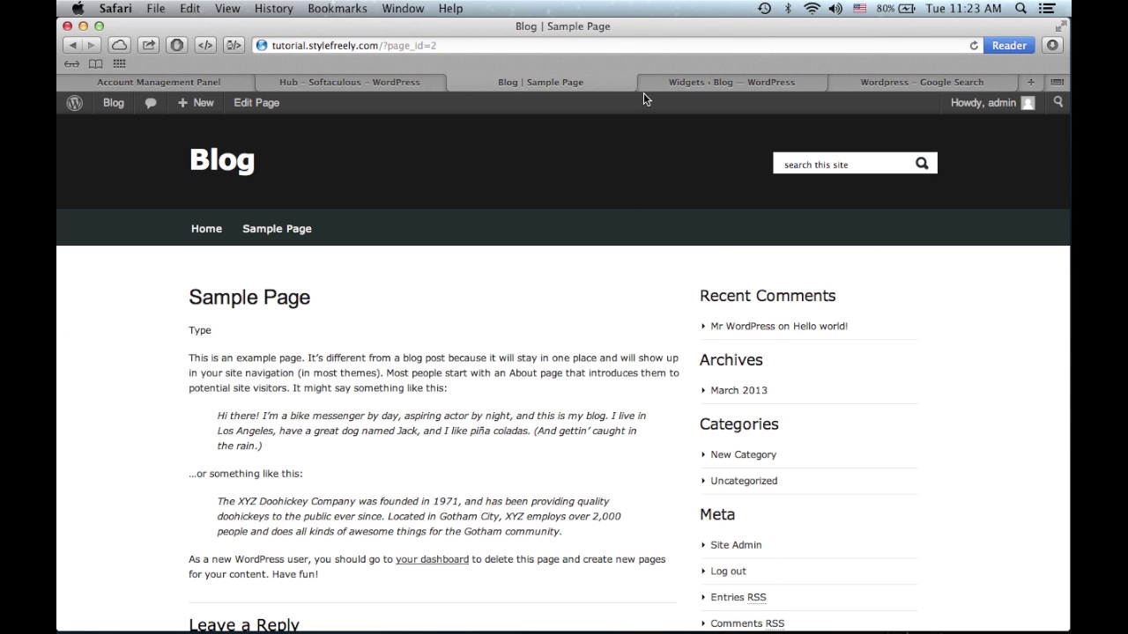
- Delete the Recent Comments widget, reload the Sample Page, and return to Widgets
{"action": "left_click", "coordinate": [690, 89]}
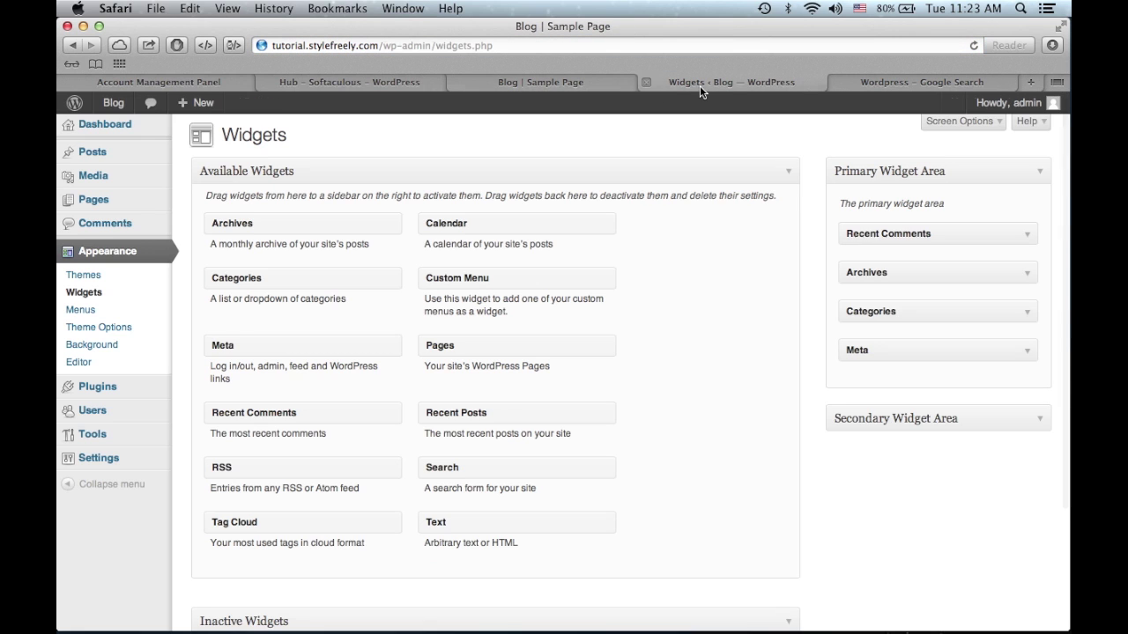
{"action": "left_click", "coordinate": [1027, 232]}
{"action": "left_click", "coordinate": [864, 335]}
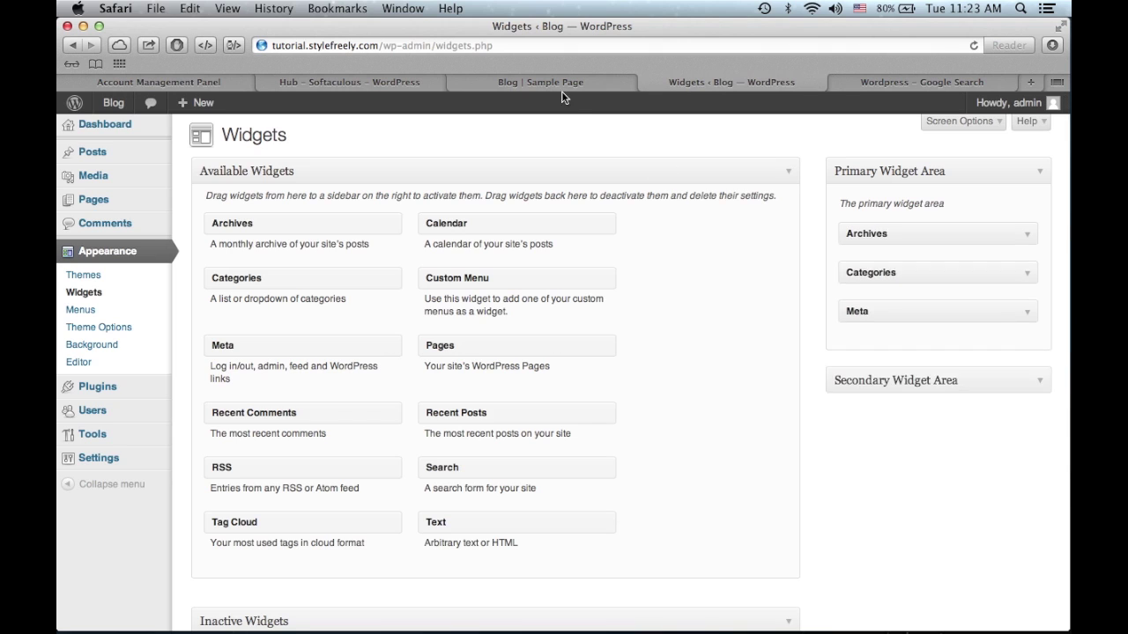
{"action": "left_click", "coordinate": [561, 88]}
{"action": "key", "text": "super+r"}
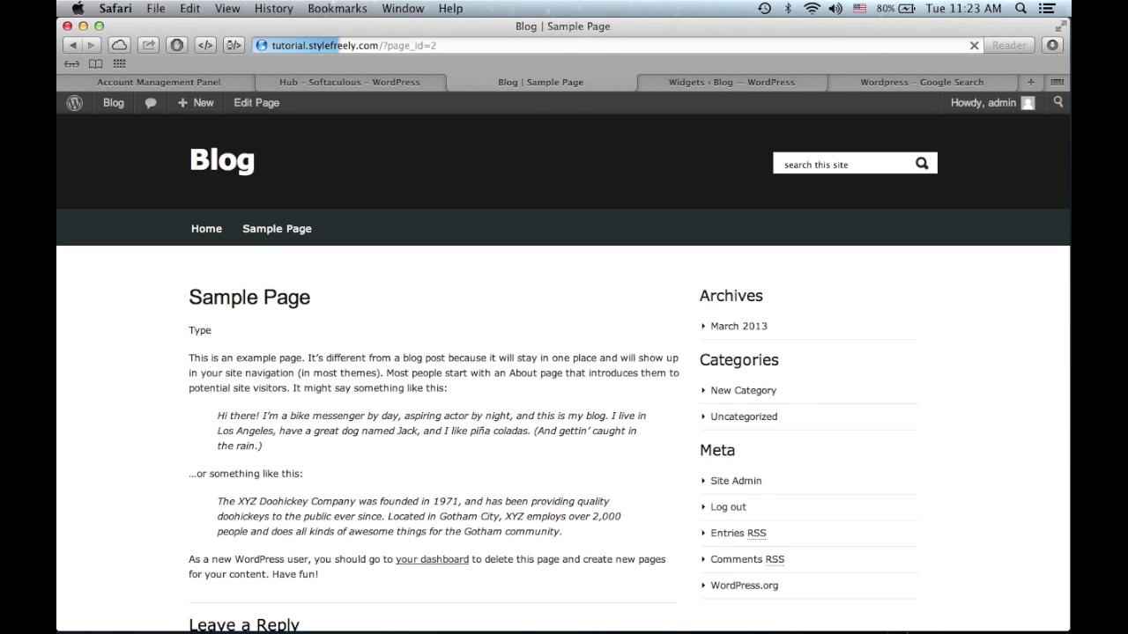
{"action": "left_click", "coordinate": [716, 81]}
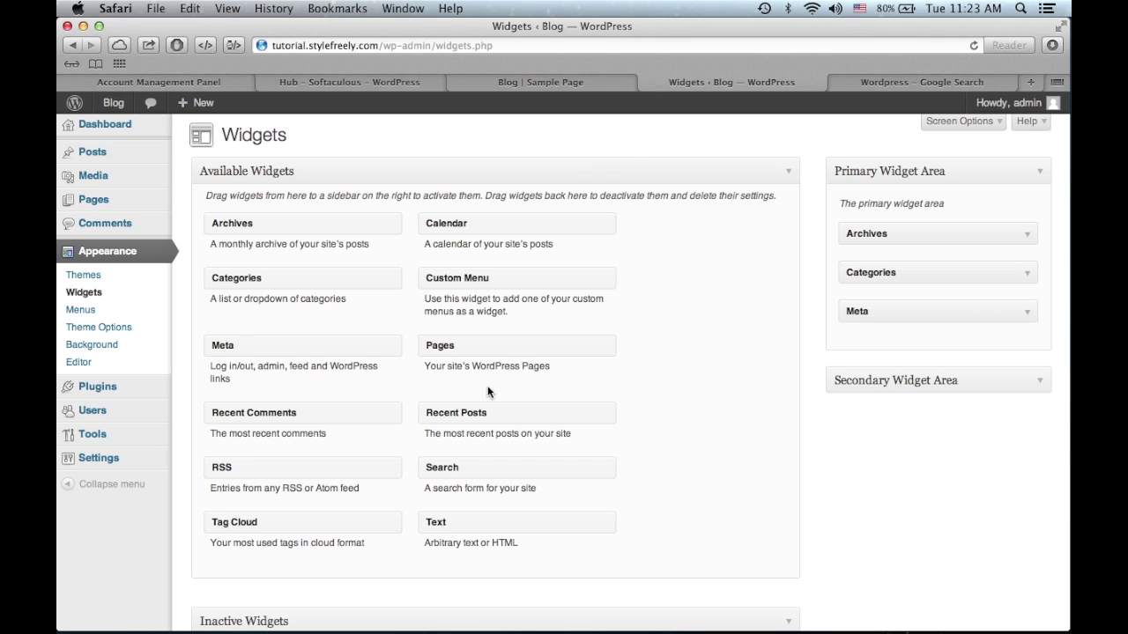
- Drag a Pages widget to the top of Primary Widget Area, title it Pages, sort by page title, and save
{"action": "left_click_drag", "start_coordinate": [543, 355], "coordinate": [936, 212]}
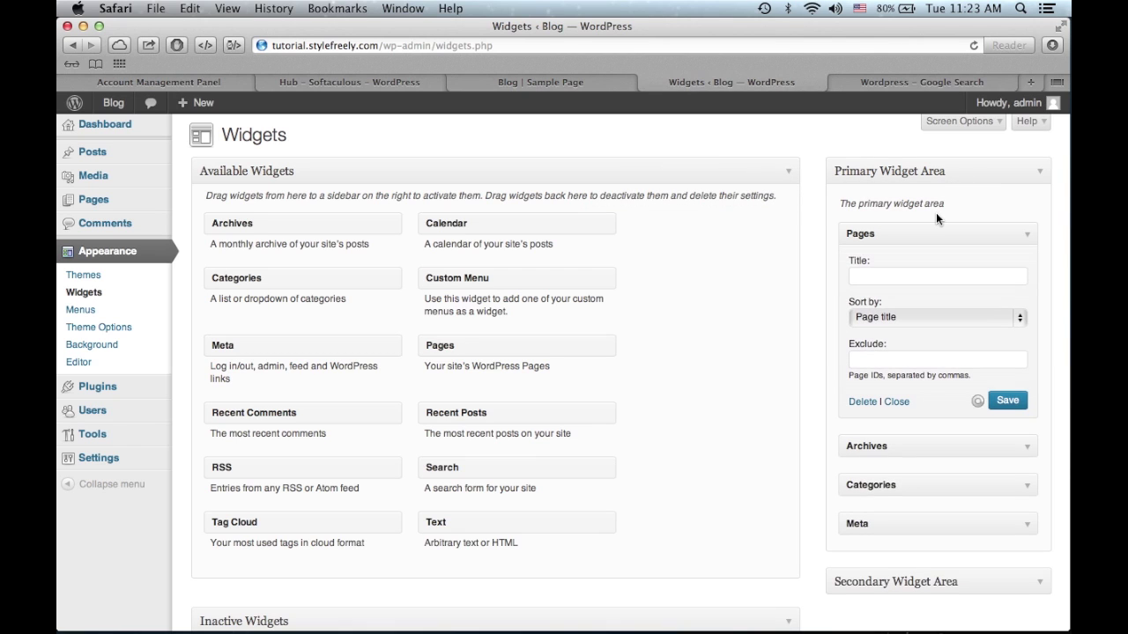
{"action": "left_click", "coordinate": [1014, 274]}
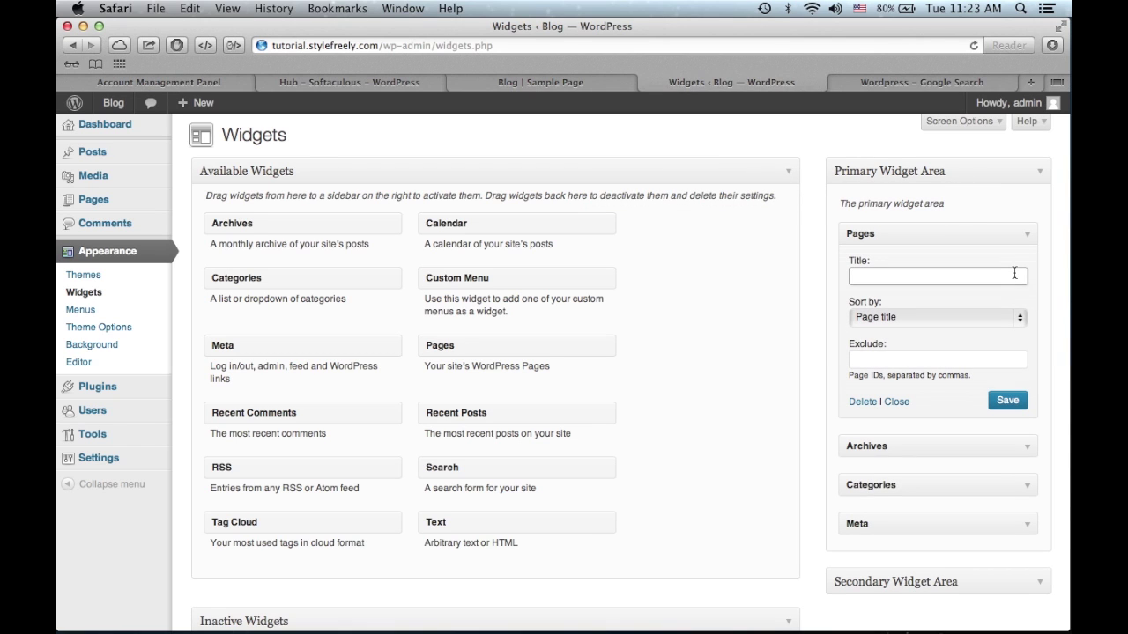
{"action": "type", "text": "Pages"}
{"action": "left_click", "coordinate": [930, 323]}
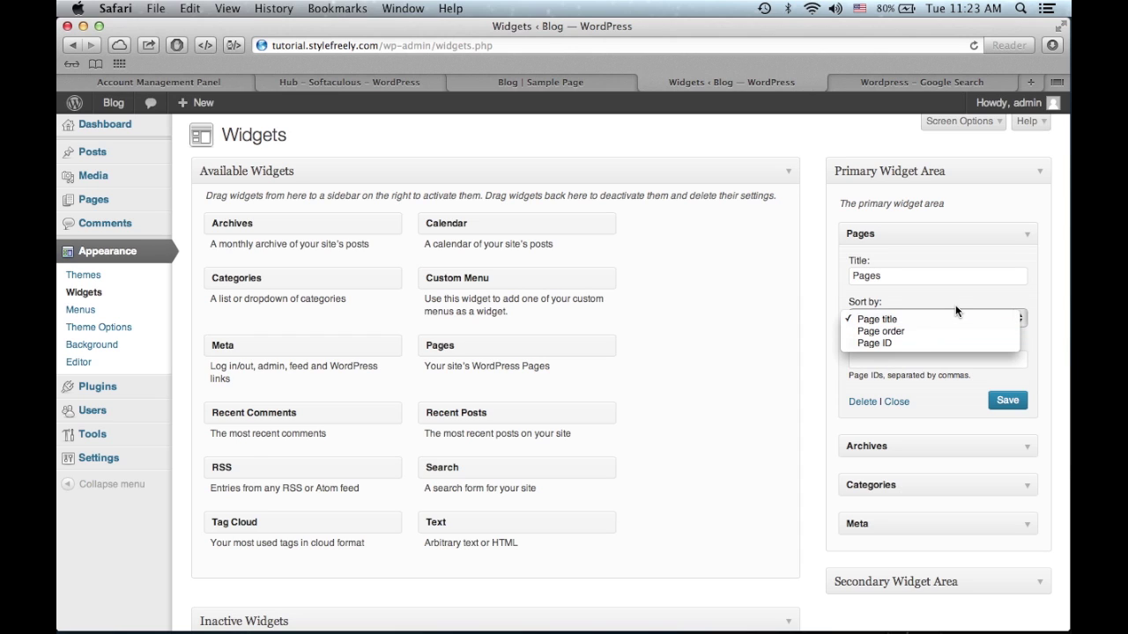
{"action": "left_click", "coordinate": [956, 310]}
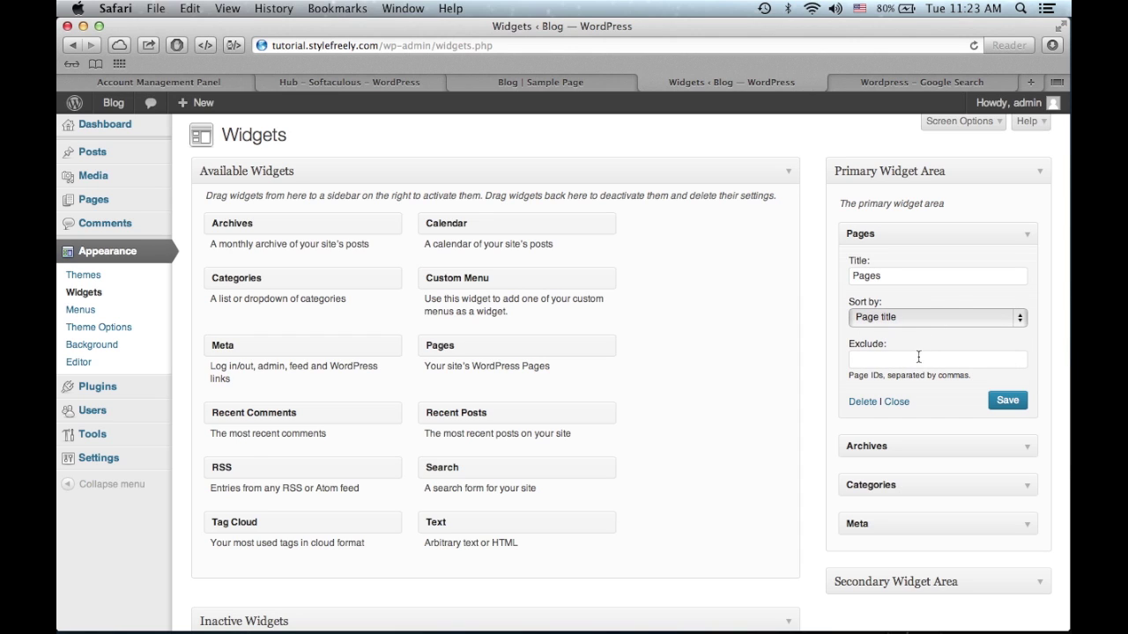
{"action": "left_click", "coordinate": [943, 313]}
{"action": "left_click", "coordinate": [953, 311]}
{"action": "left_click", "coordinate": [1010, 402]}
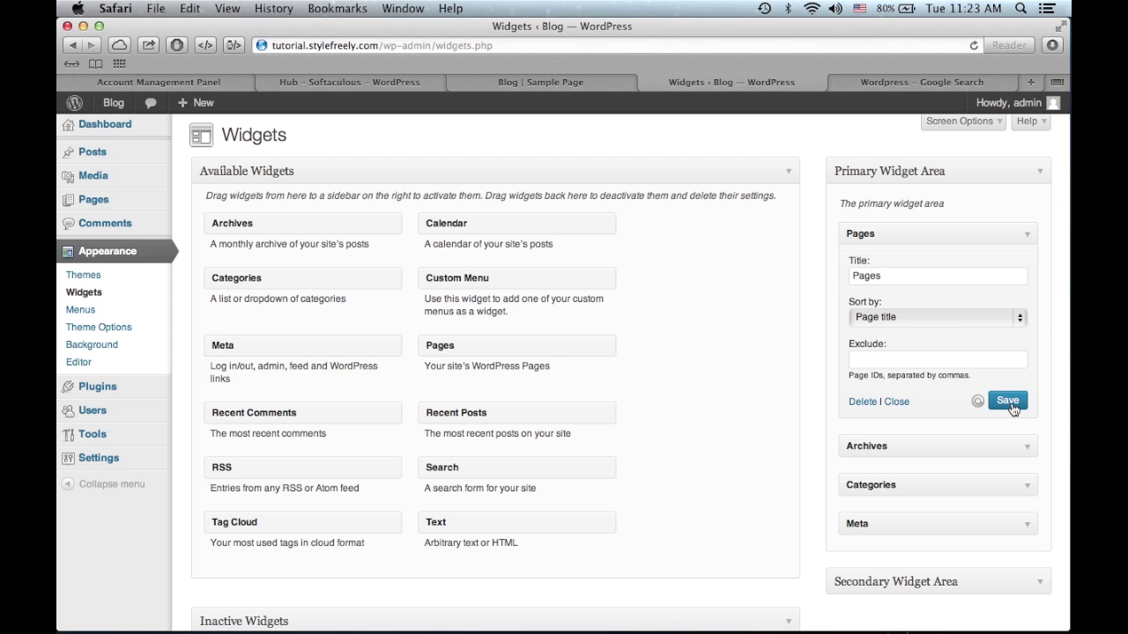
- Reload the Sample Page to confirm Pages now heads the sidebar, then review the widget list
{"action": "left_click", "coordinate": [605, 85]}
{"action": "key", "text": "super+r"}
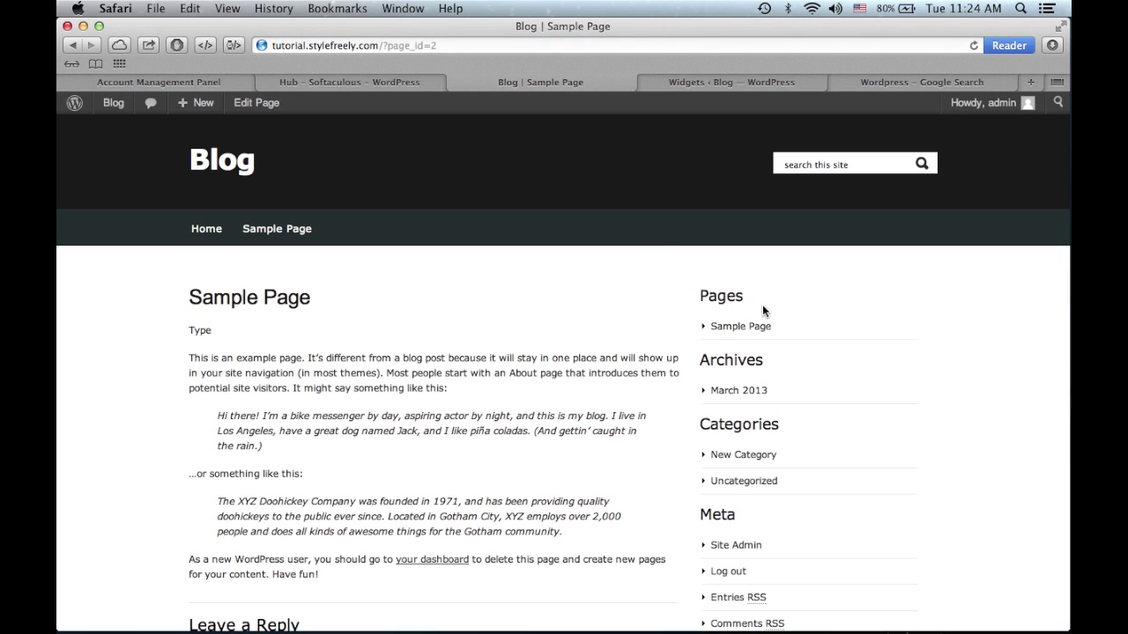
{"action": "left_click", "coordinate": [738, 333]}
{"action": "left_click", "coordinate": [694, 83]}
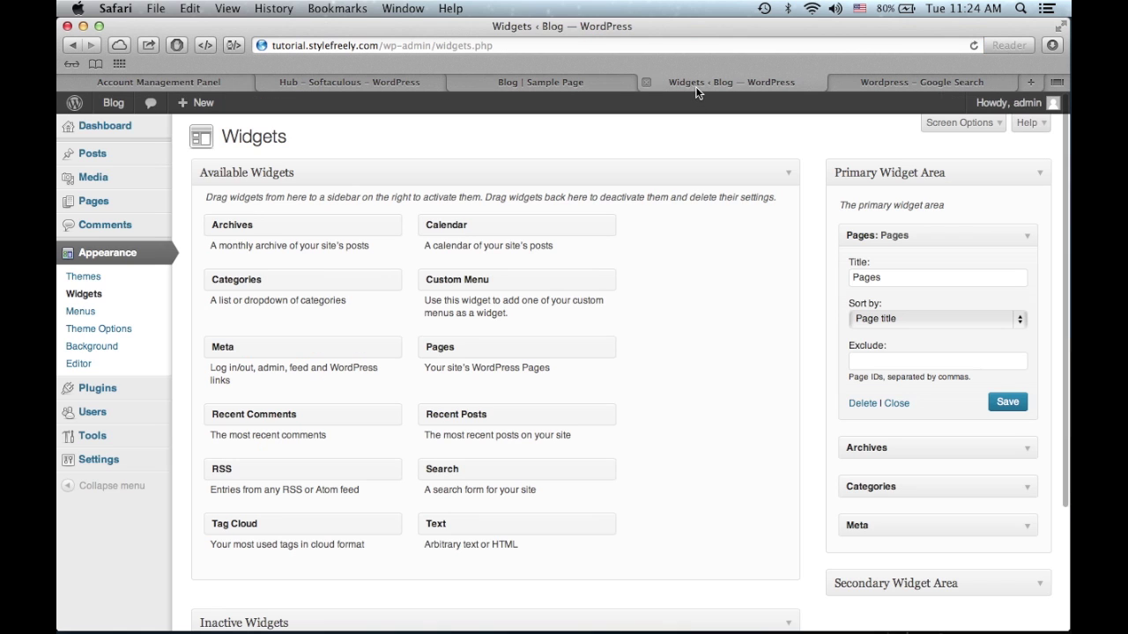
{"action": "scroll", "coordinate": [702, 304], "scroll_direction": "down", "scroll_amount": 3}
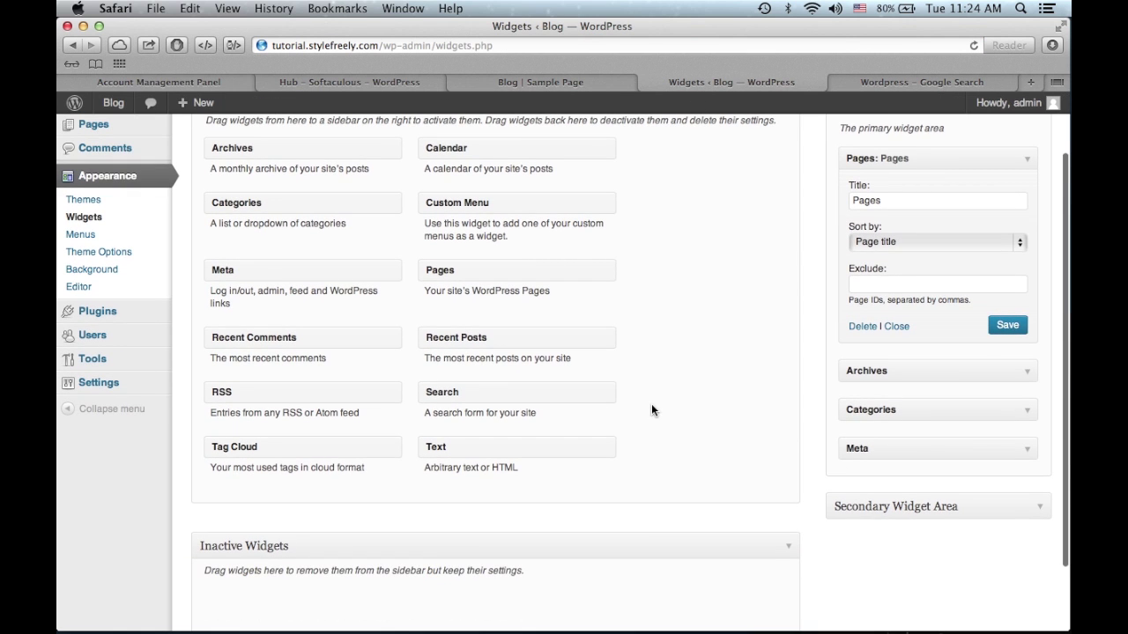
{"action": "scroll", "coordinate": [652, 410], "scroll_direction": "down", "scroll_amount": 2}
{"action": "scroll", "coordinate": [652, 409], "scroll_direction": "up", "scroll_amount": 5}
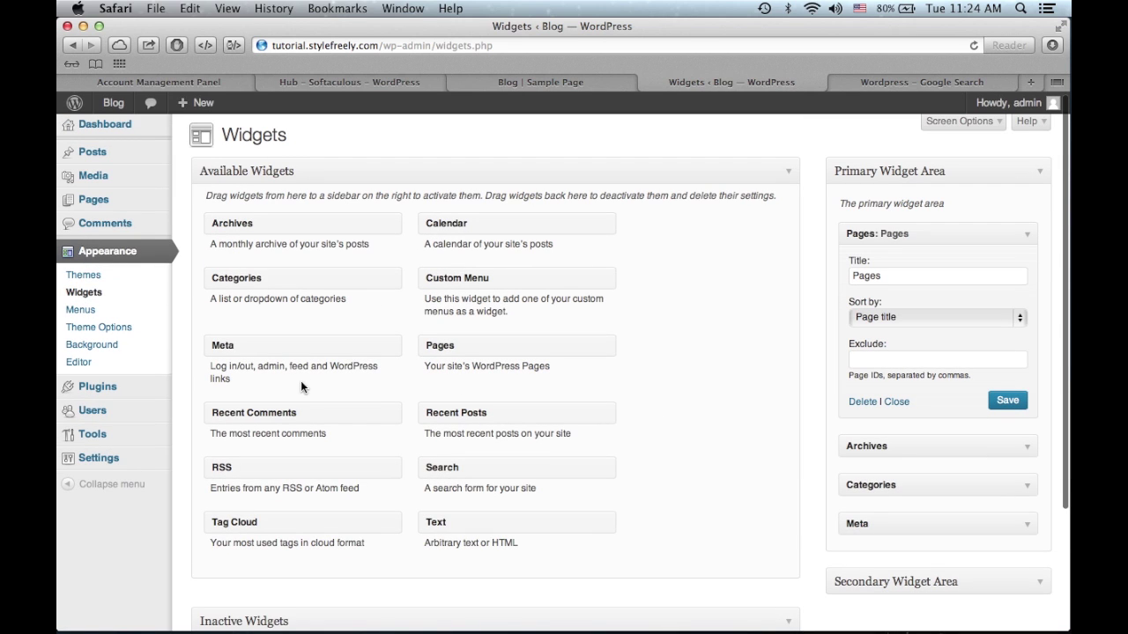
- Check the blog's home page, then create a new menu named Custom in Menus
{"action": "left_click", "coordinate": [139, 310]}
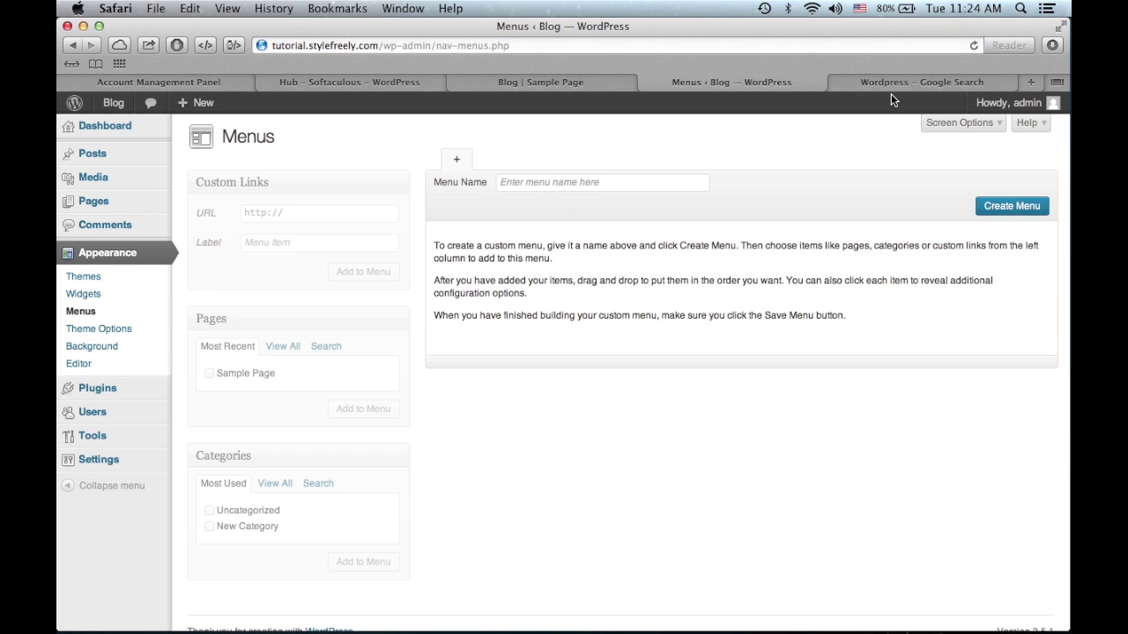
{"action": "left_click", "coordinate": [565, 85]}
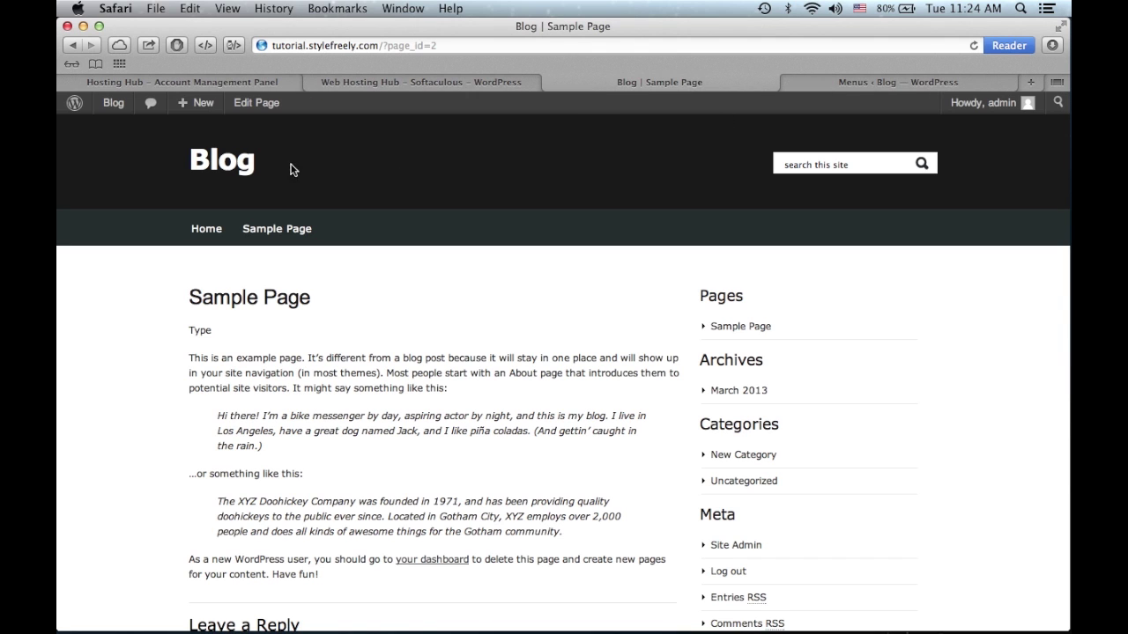
{"action": "left_click", "coordinate": [236, 166]}
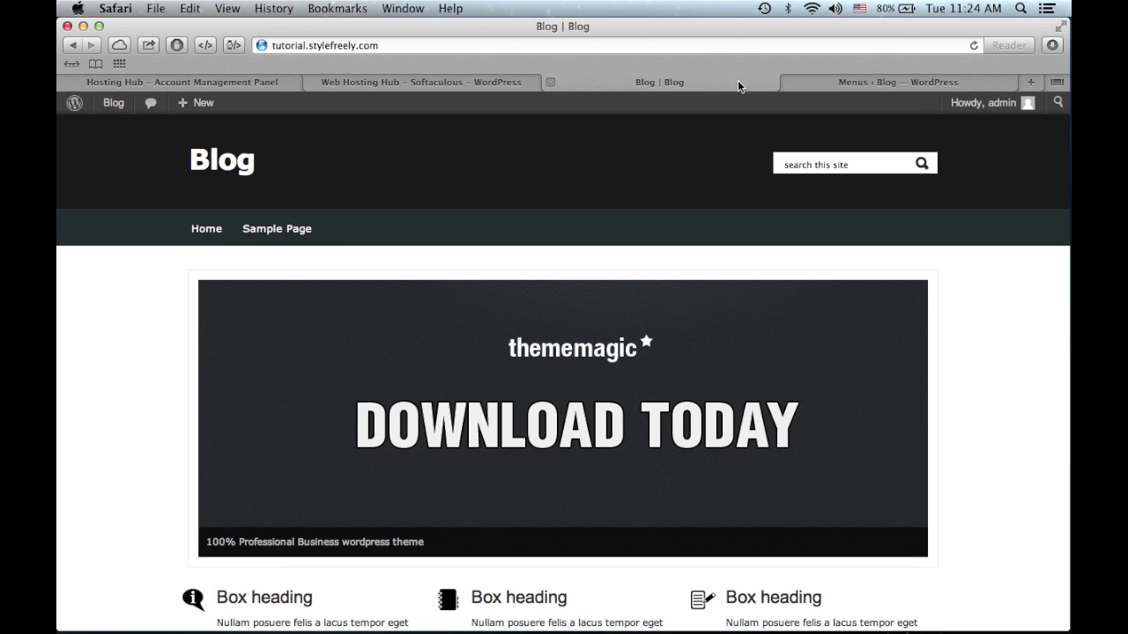
{"action": "left_click", "coordinate": [898, 81]}
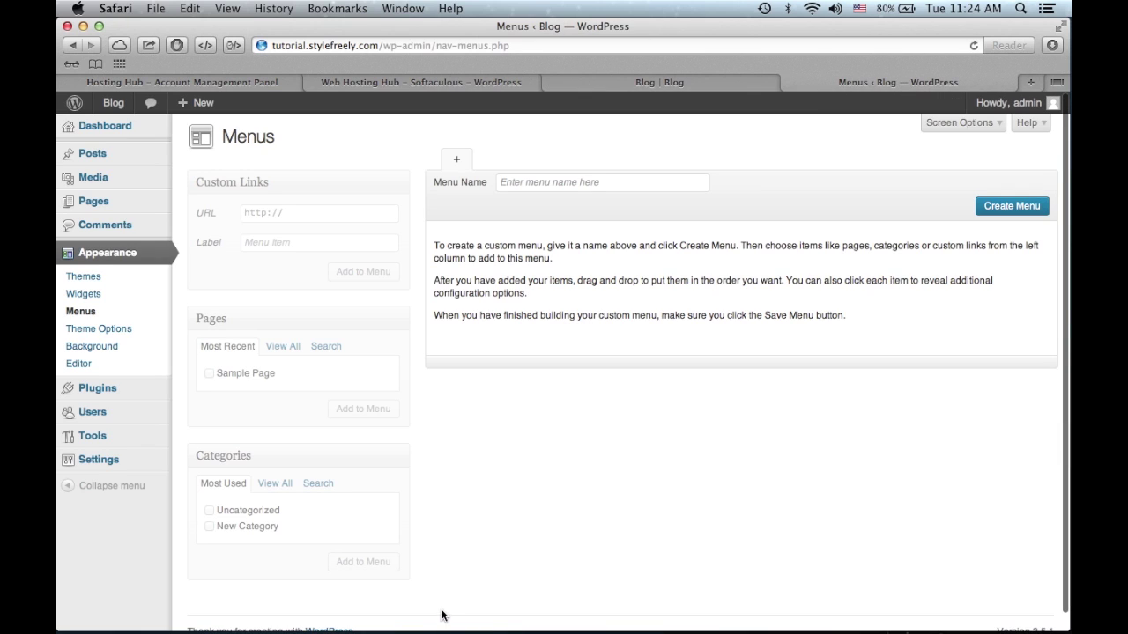
{"action": "left_click", "coordinate": [604, 183]}
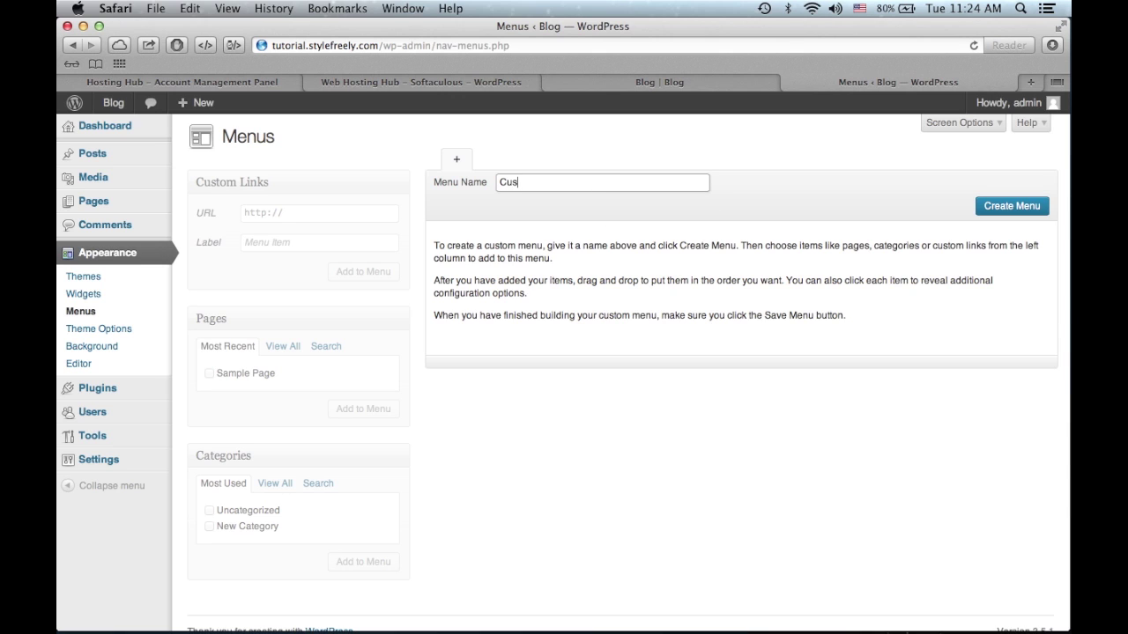
{"action": "type", "text": "Custom"}
{"action": "key", "text": "Return"}
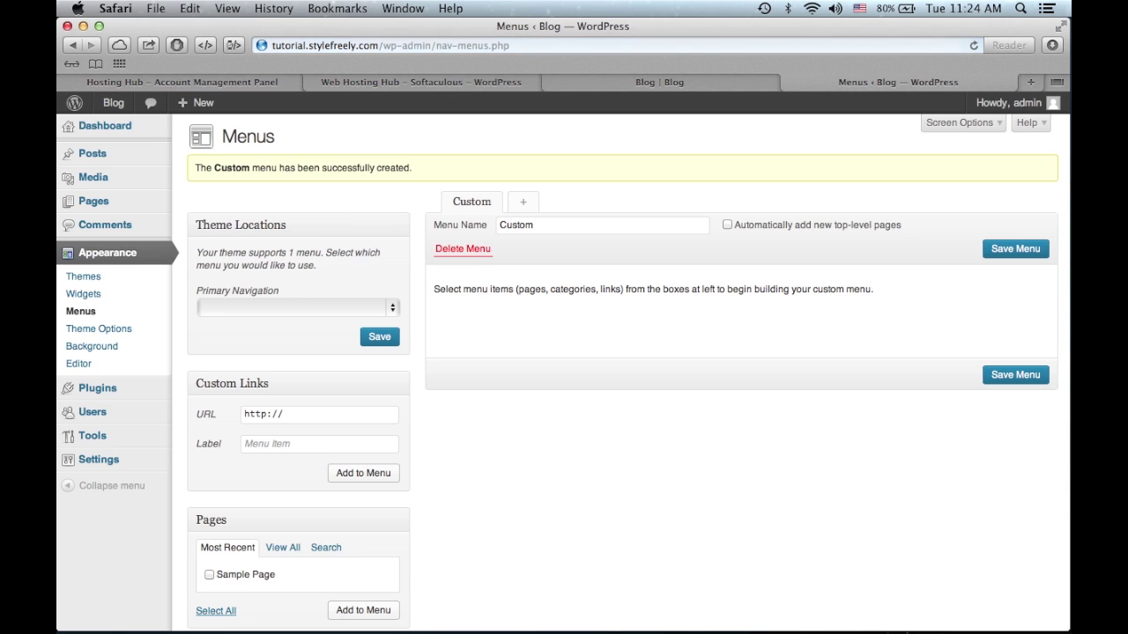
- Assign the Custom menu to the Primary Navigation location and save
{"action": "left_click", "coordinate": [361, 308]}
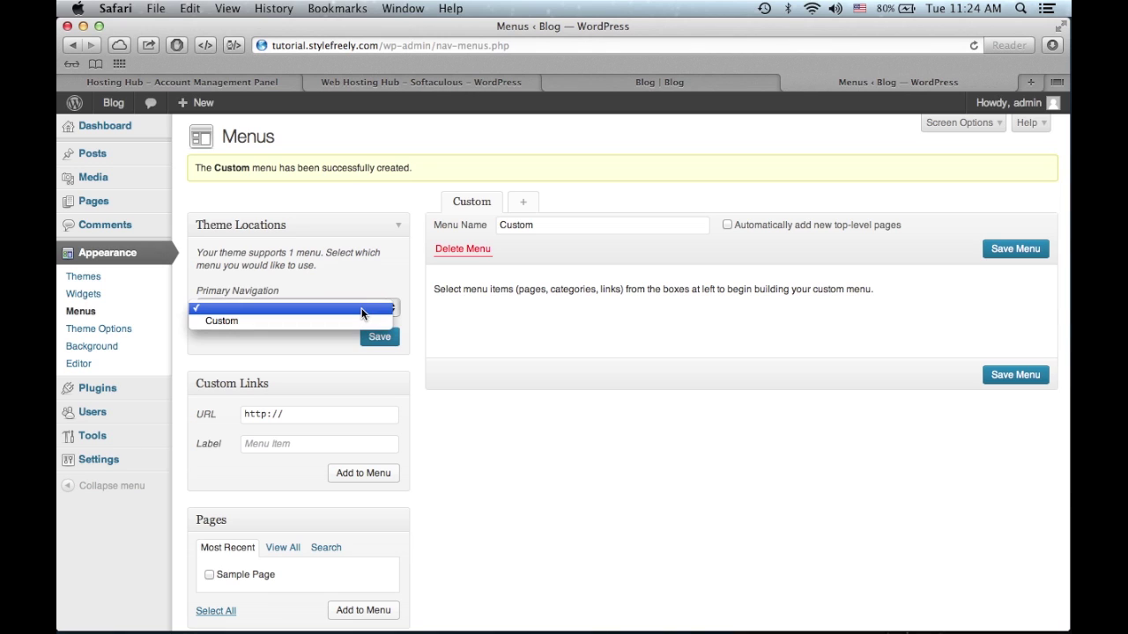
{"action": "left_click", "coordinate": [371, 256]}
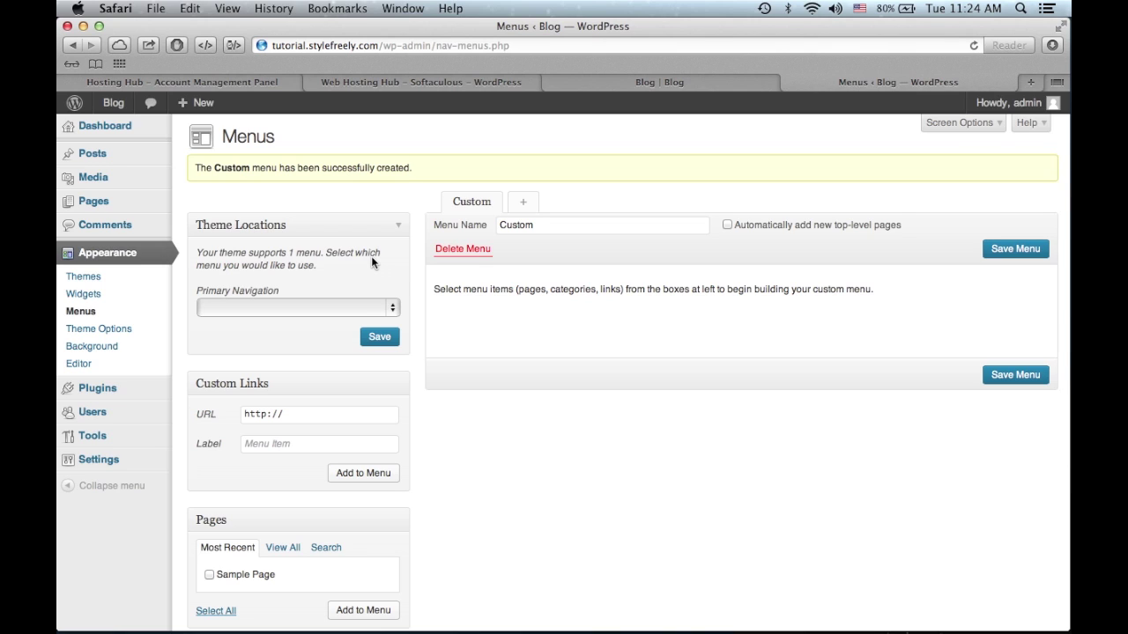
{"action": "left_click", "coordinate": [348, 309]}
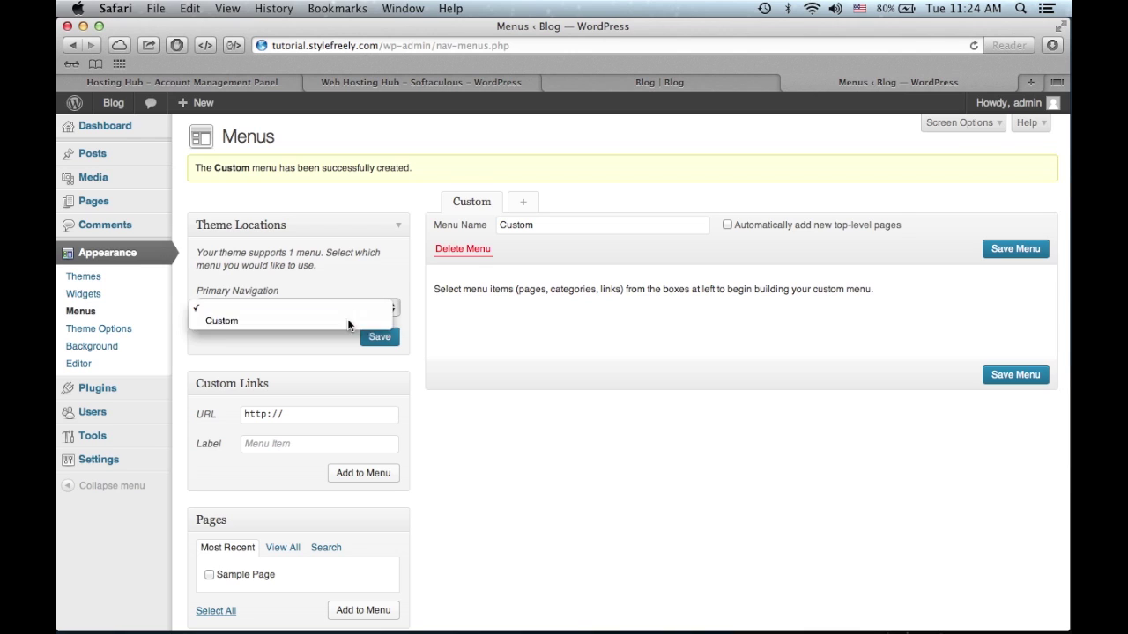
{"action": "left_click", "coordinate": [265, 321]}
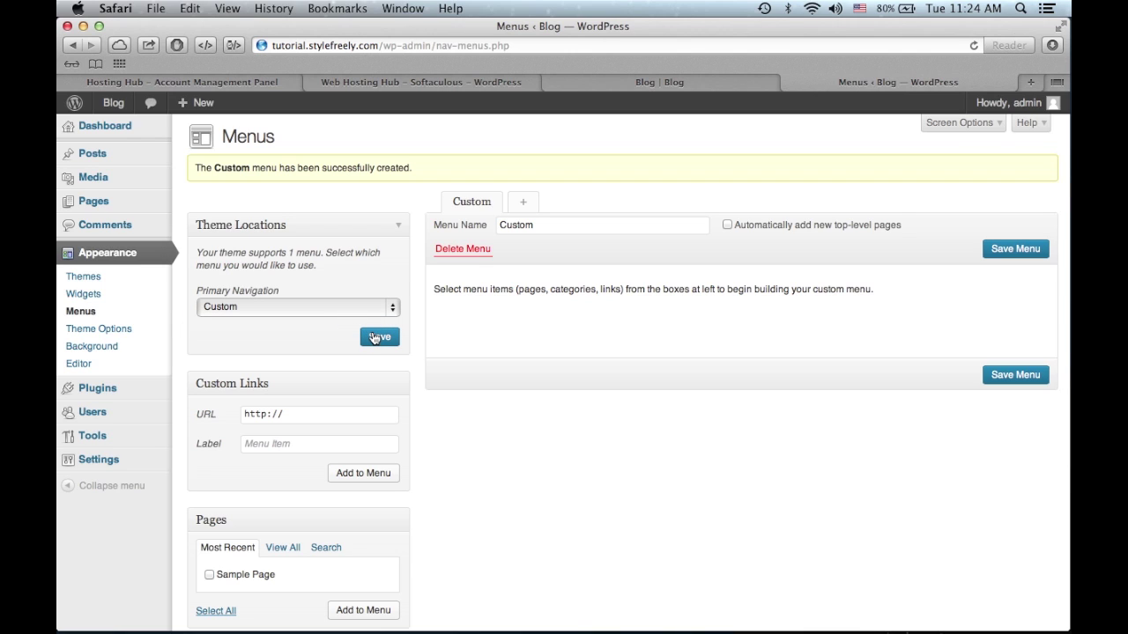
{"action": "left_click", "coordinate": [374, 338]}
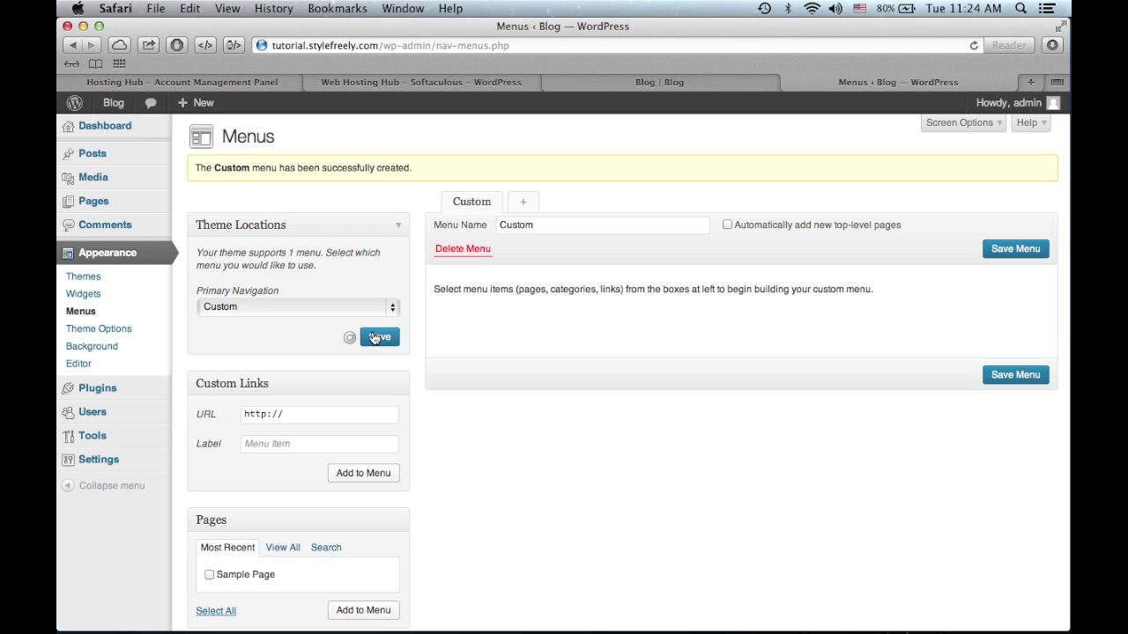
{"action": "scroll", "coordinate": [502, 518], "scroll_direction": "down", "scroll_amount": 4}
{"action": "scroll", "coordinate": [502, 518], "scroll_direction": "up", "scroll_amount": 3}
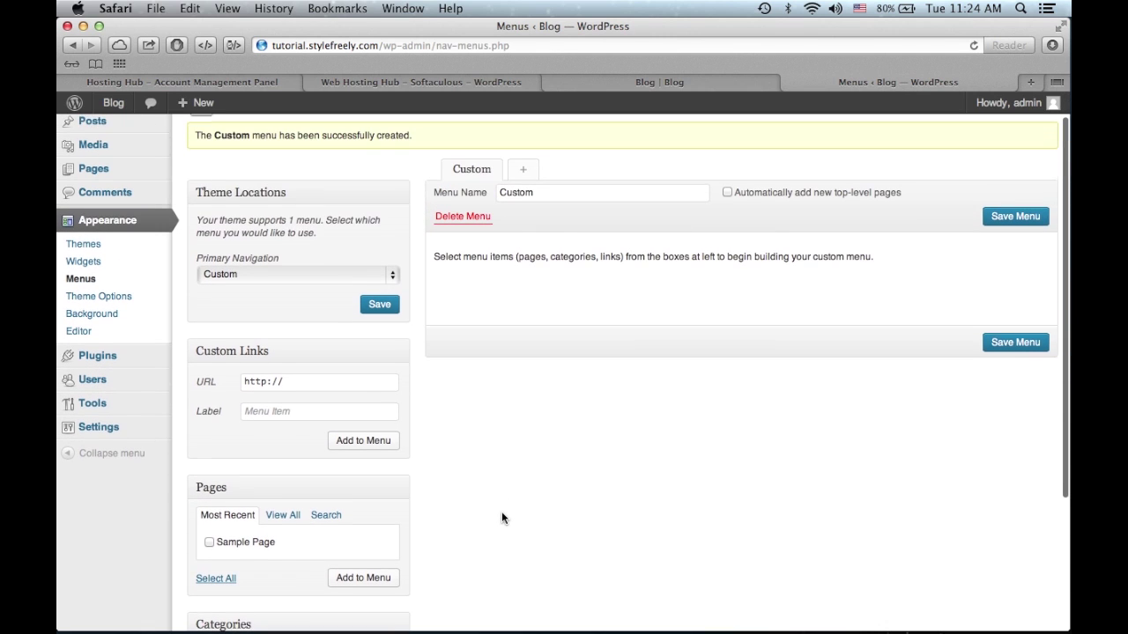
- Add a Home custom link pointing to tutorial.stylefreely.com/ to the Custom menu
{"action": "left_click", "coordinate": [318, 411]}
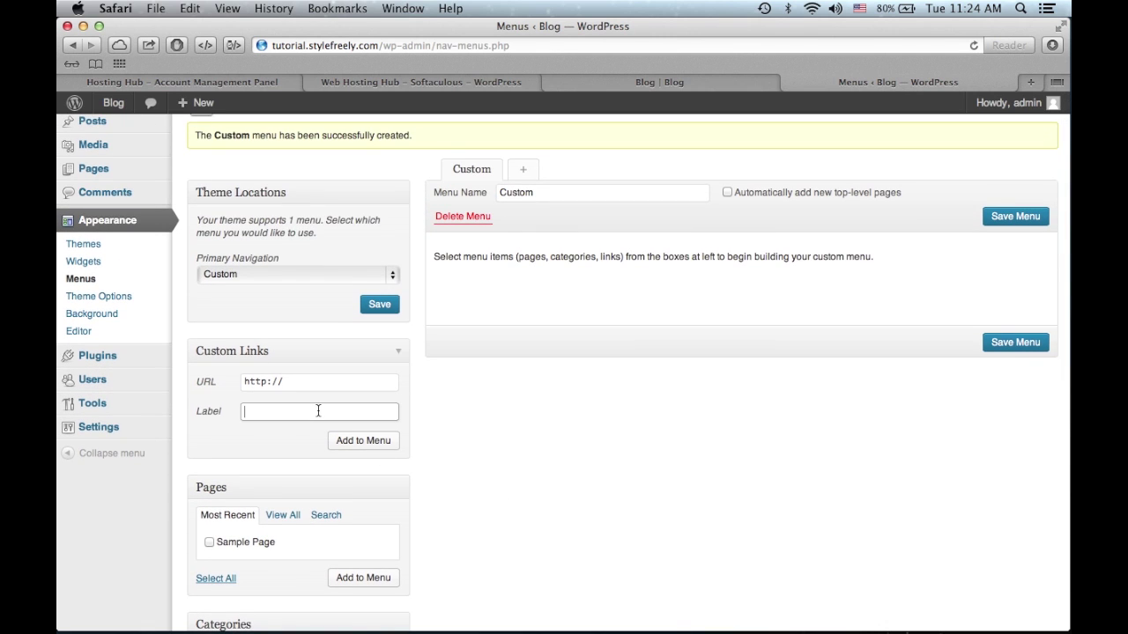
{"action": "left_click", "coordinate": [358, 380]}
{"action": "type", "text": "tutorial.sty"}
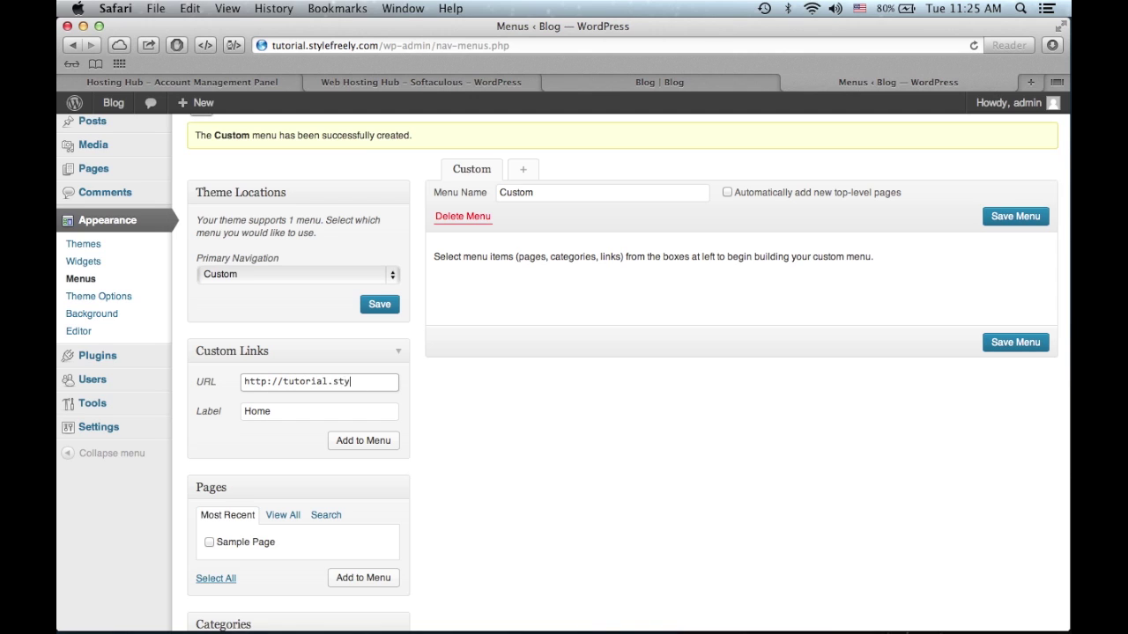
{"action": "type", "text": "lefreely.com/"}
{"action": "left_click", "coordinate": [363, 441]}
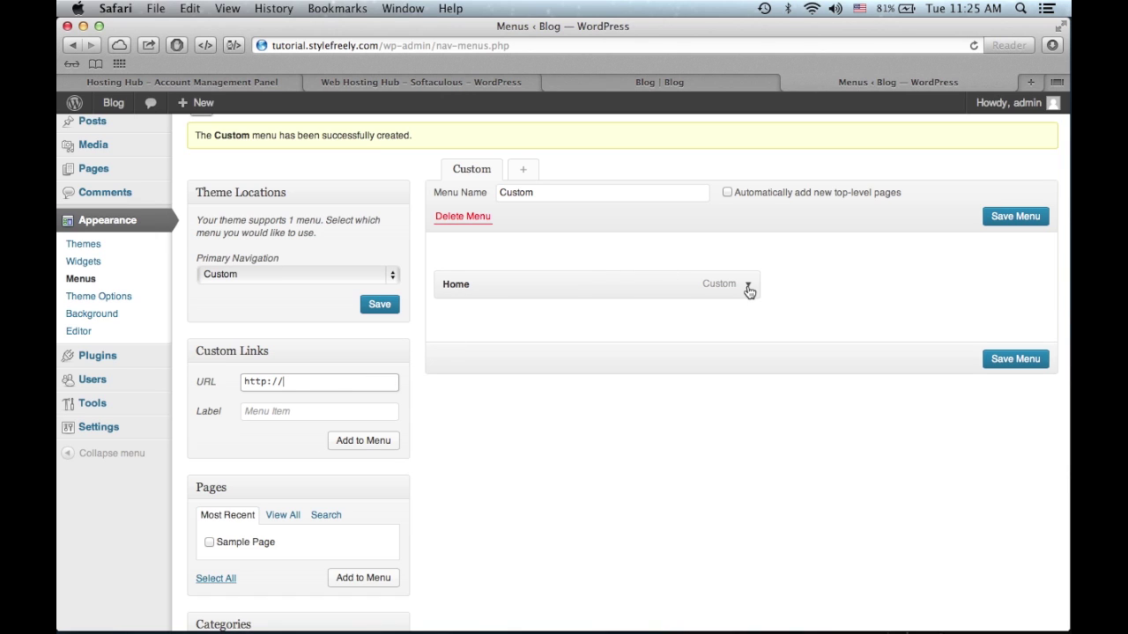
{"action": "left_click", "coordinate": [748, 288]}
{"action": "left_click", "coordinate": [749, 291]}
{"action": "scroll", "coordinate": [589, 475], "scroll_direction": "down", "scroll_amount": 2}
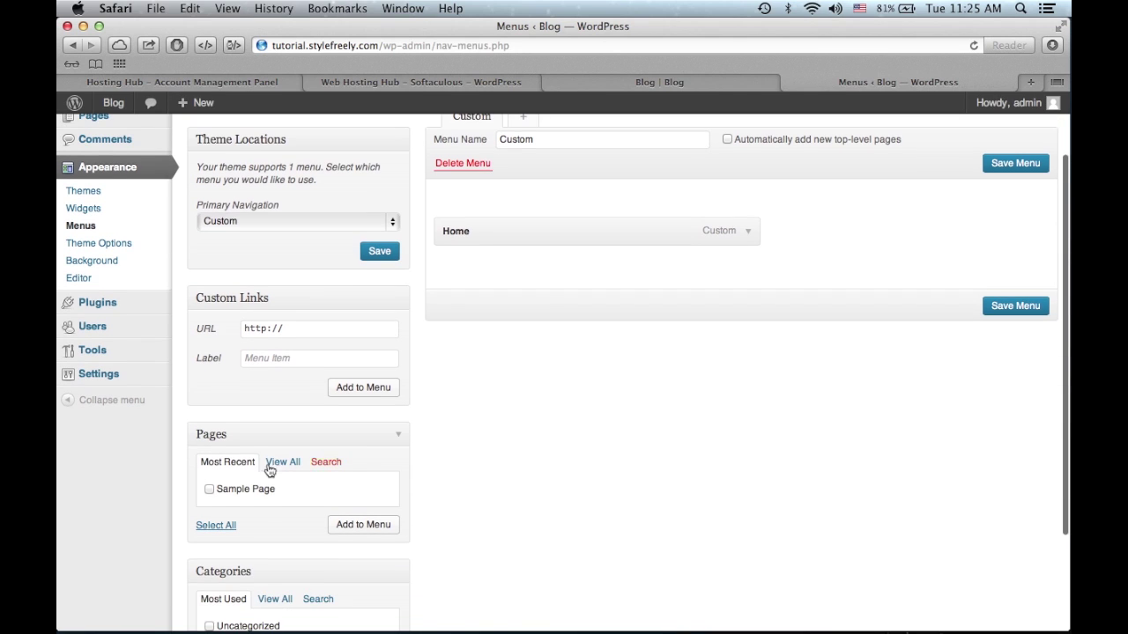
- Add Sample Page and the New Category and Uncategorized categories to the menu
{"action": "left_click", "coordinate": [228, 495]}
{"action": "left_click", "coordinate": [375, 527]}
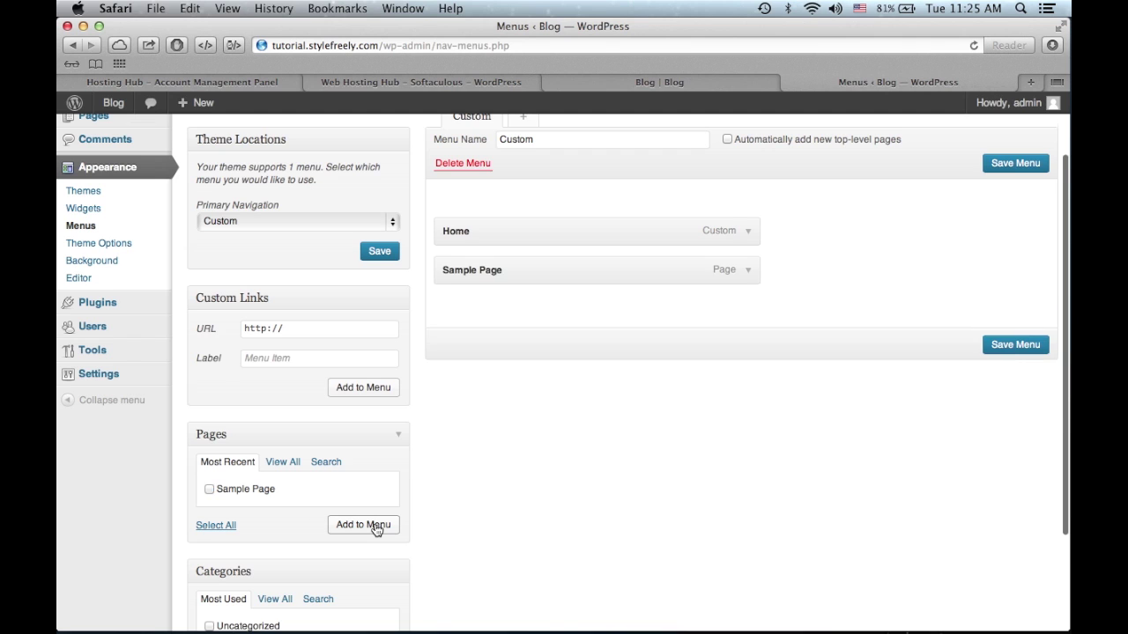
{"action": "scroll", "coordinate": [375, 527], "scroll_direction": "down", "scroll_amount": 5}
{"action": "left_click", "coordinate": [252, 509]}
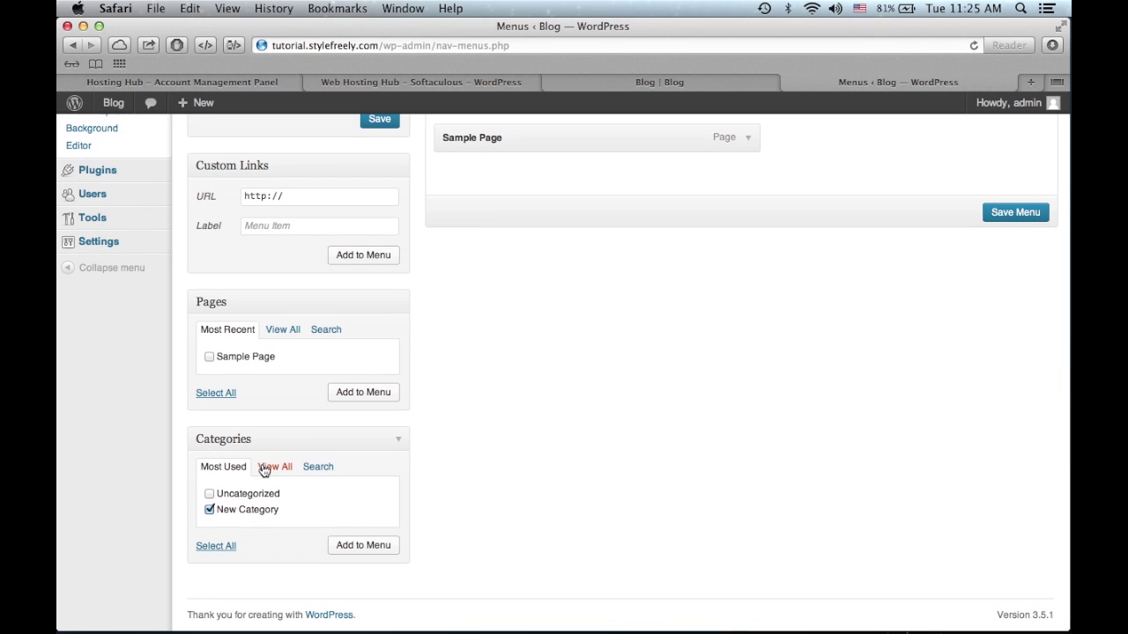
{"action": "left_click", "coordinate": [262, 495]}
{"action": "left_click", "coordinate": [360, 549]}
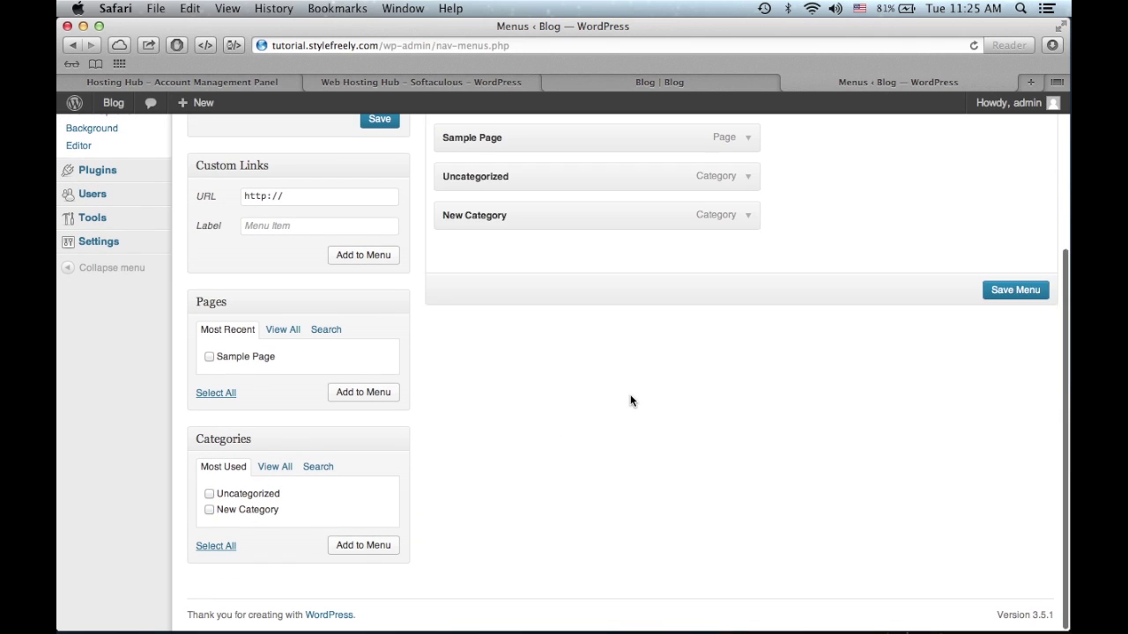
- Nest Uncategorized and New Category under Sample Page and save the menu
{"action": "scroll", "coordinate": [629, 401], "scroll_direction": "up", "scroll_amount": 5}
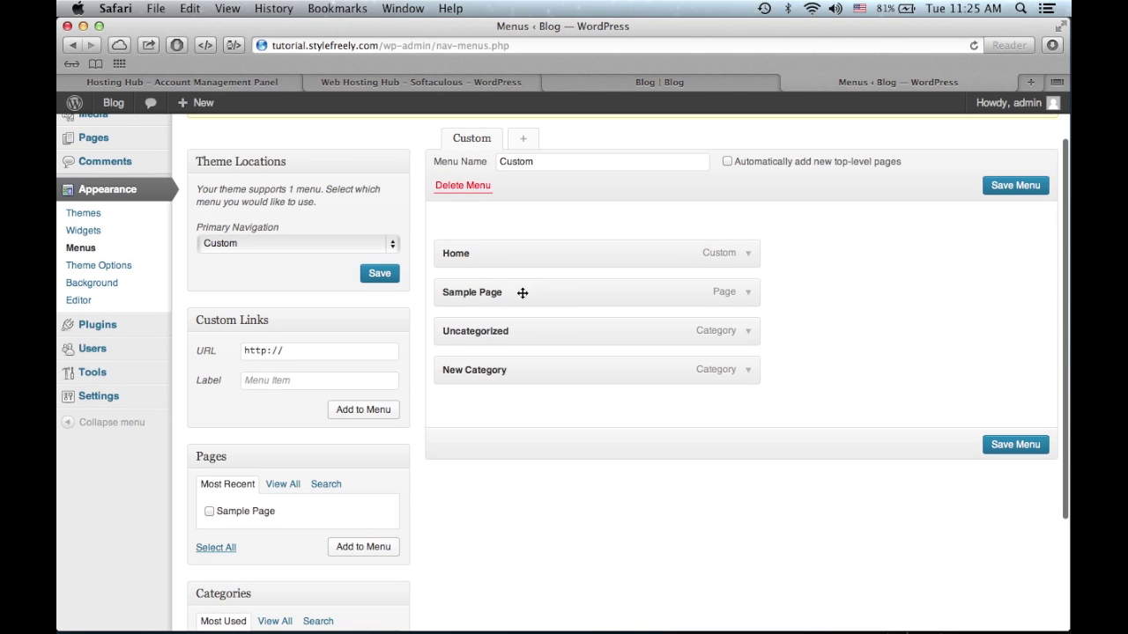
{"action": "left_click_drag", "start_coordinate": [476, 335], "coordinate": [525, 332]}
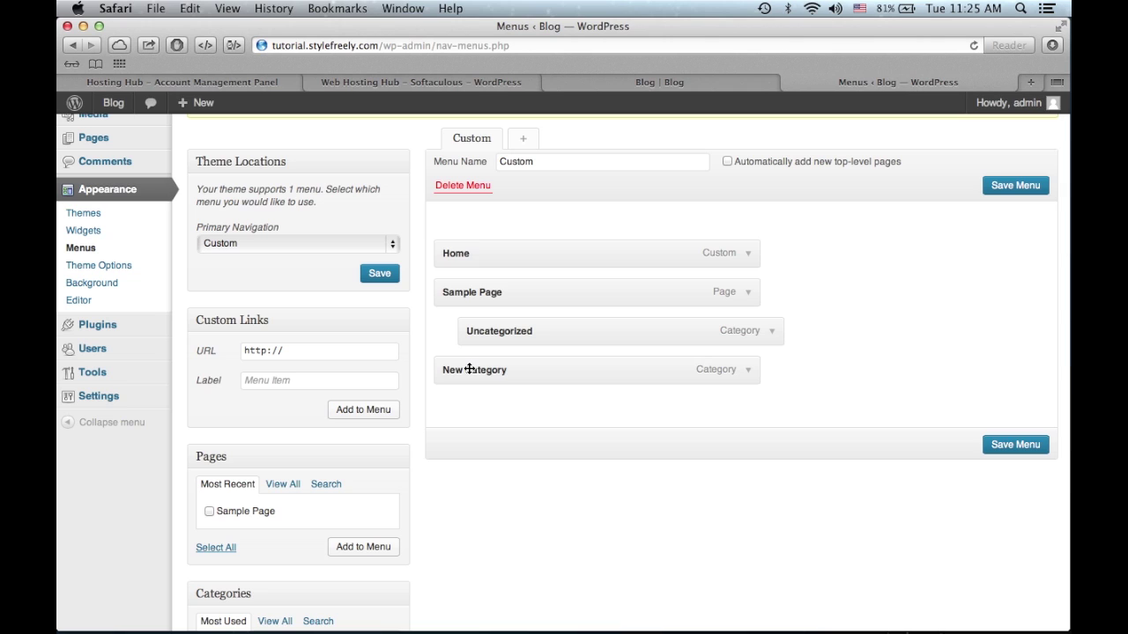
{"action": "left_click_drag", "start_coordinate": [470, 369], "coordinate": [503, 364]}
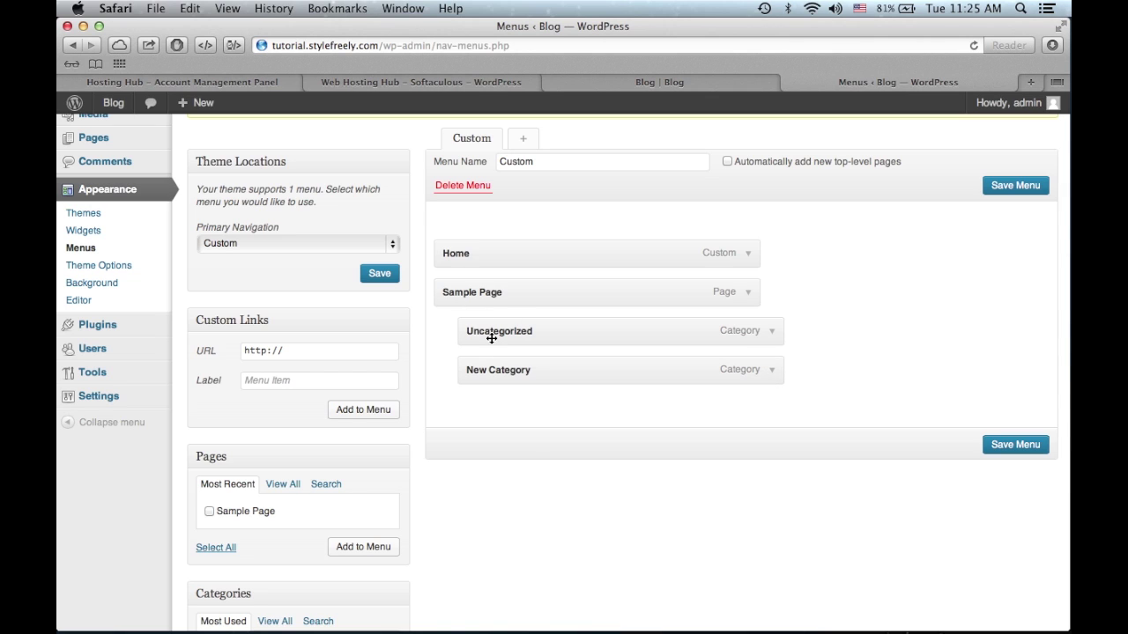
{"action": "left_click", "coordinate": [1002, 446]}
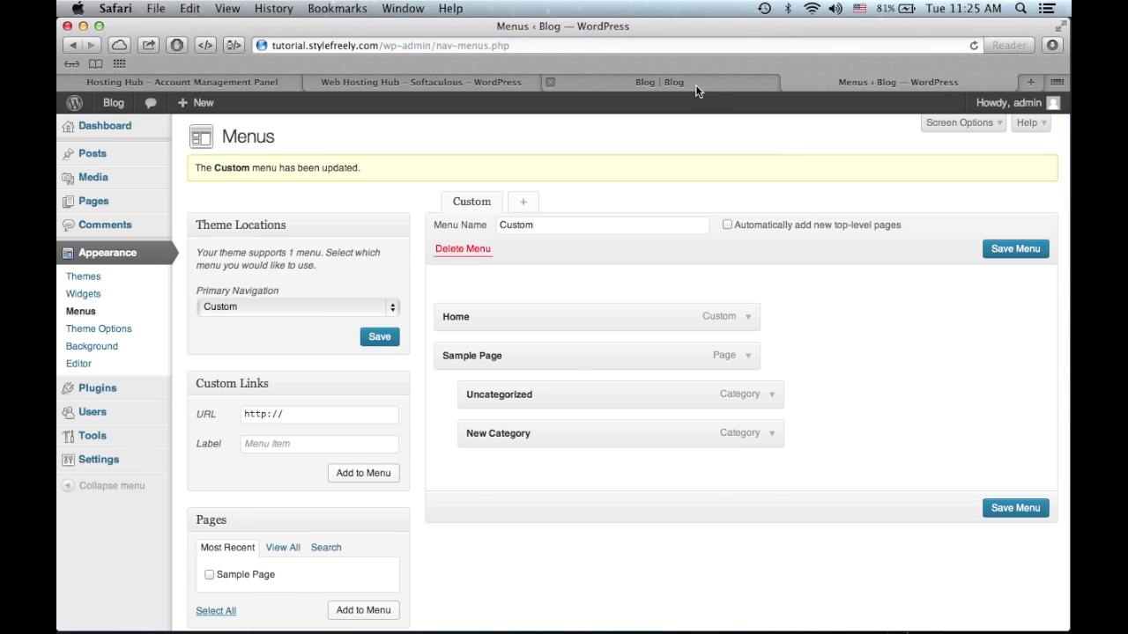
{"action": "left_click", "coordinate": [695, 85]}
{"action": "left_click_drag", "start_coordinate": [273, 45], "coordinate": [337, 45]}
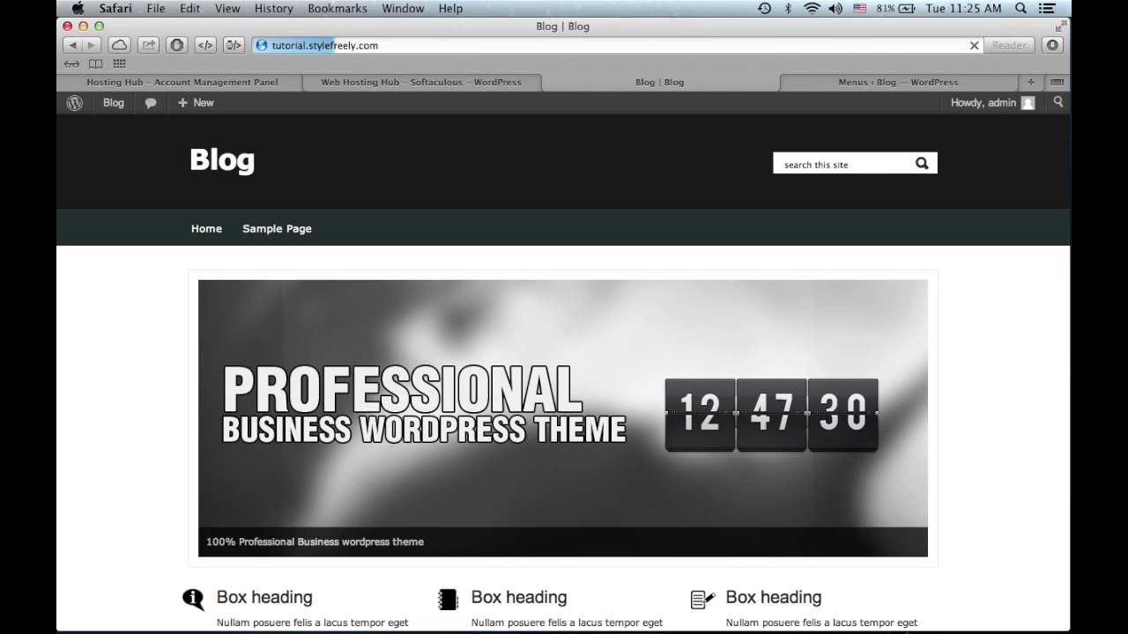
{"action": "mouse_move", "coordinate": [298, 233]}
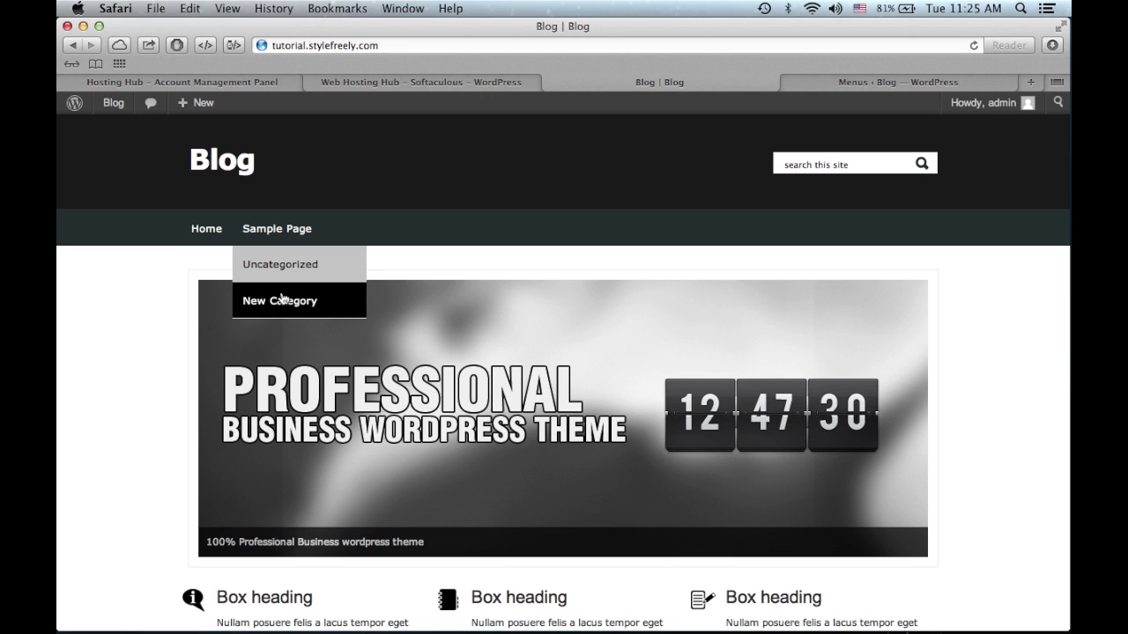
{"action": "left_click", "coordinate": [280, 301]}
{"action": "scroll", "coordinate": [442, 316], "scroll_direction": "down", "scroll_amount": 10}
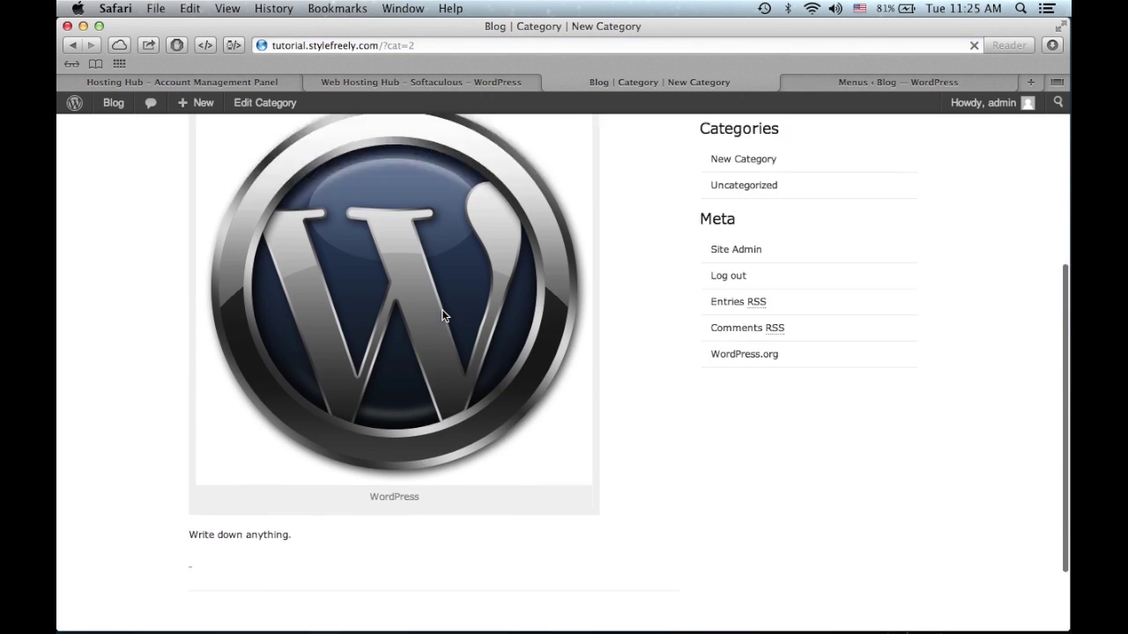
{"action": "scroll", "coordinate": [445, 317], "scroll_direction": "up", "scroll_amount": 10}
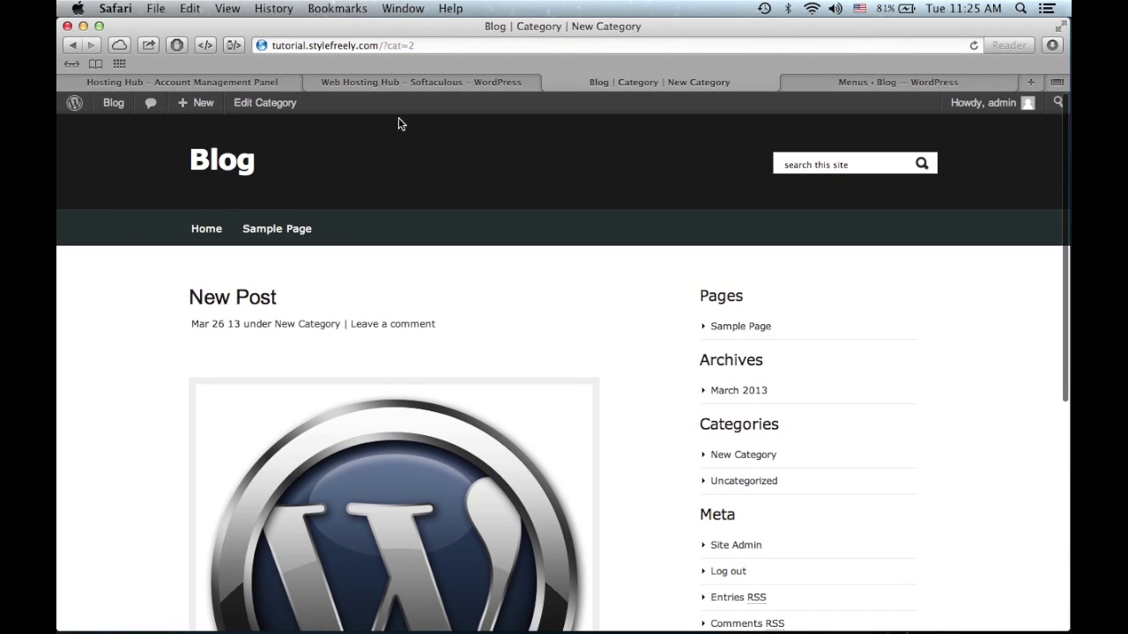
{"action": "left_click", "coordinate": [220, 160]}
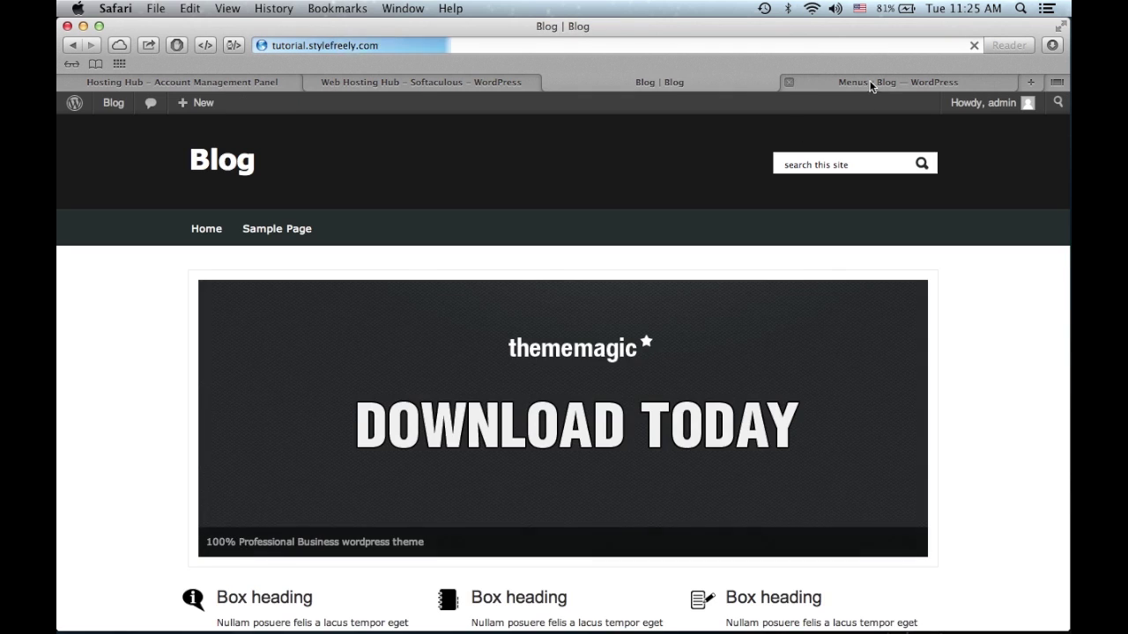
{"action": "left_click", "coordinate": [872, 86]}
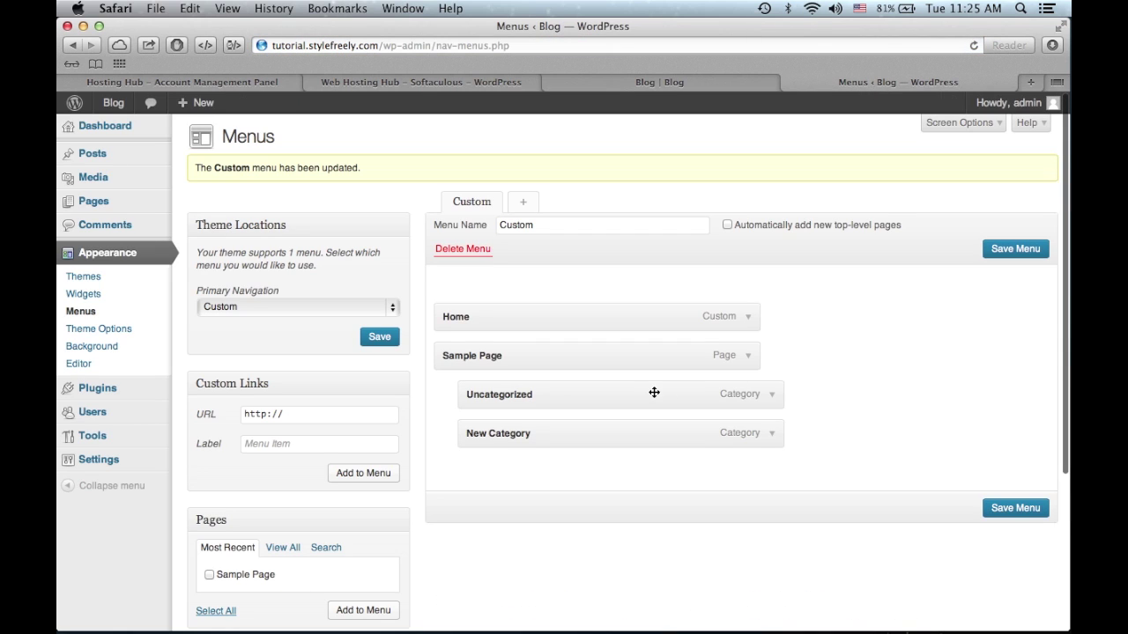
- Drag Uncategorized back to top level, save the menu, and reload the blog to see the navigation
{"action": "left_click_drag", "start_coordinate": [609, 389], "coordinate": [476, 398]}
{"action": "left_click", "coordinate": [1003, 507]}
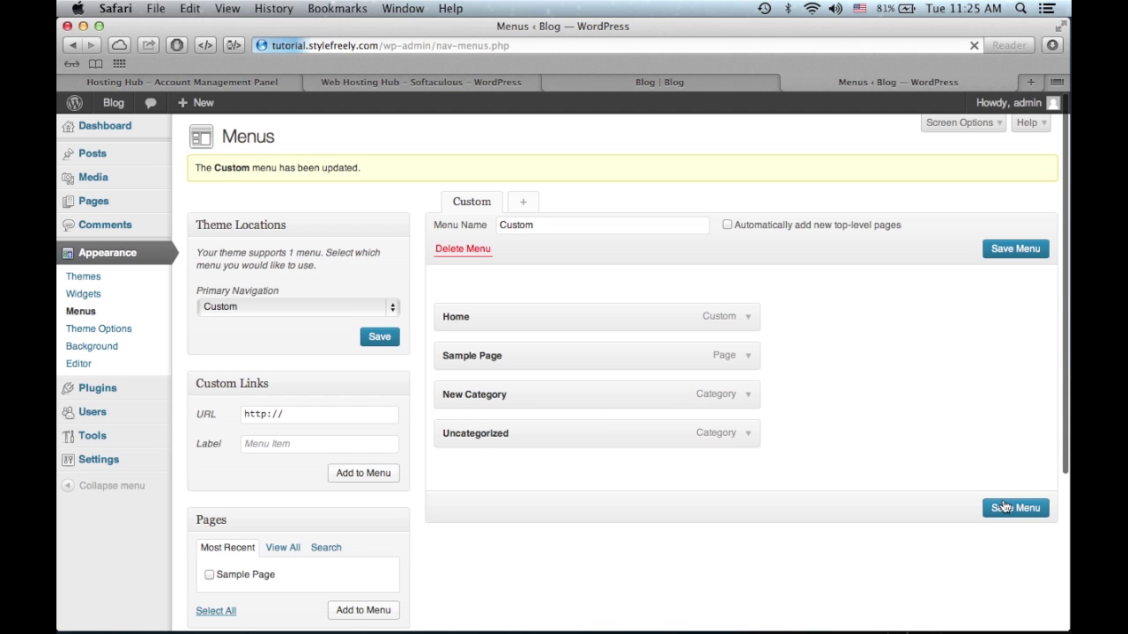
{"action": "left_click", "coordinate": [629, 76]}
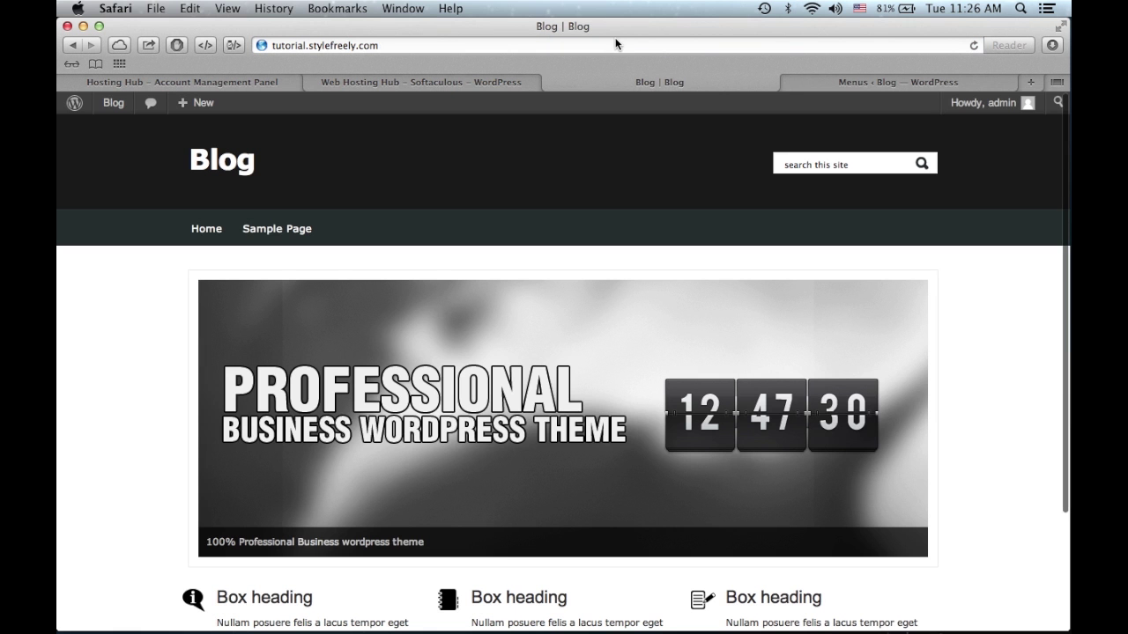
{"action": "left_click", "coordinate": [612, 45]}
{"action": "key", "text": "Return"}
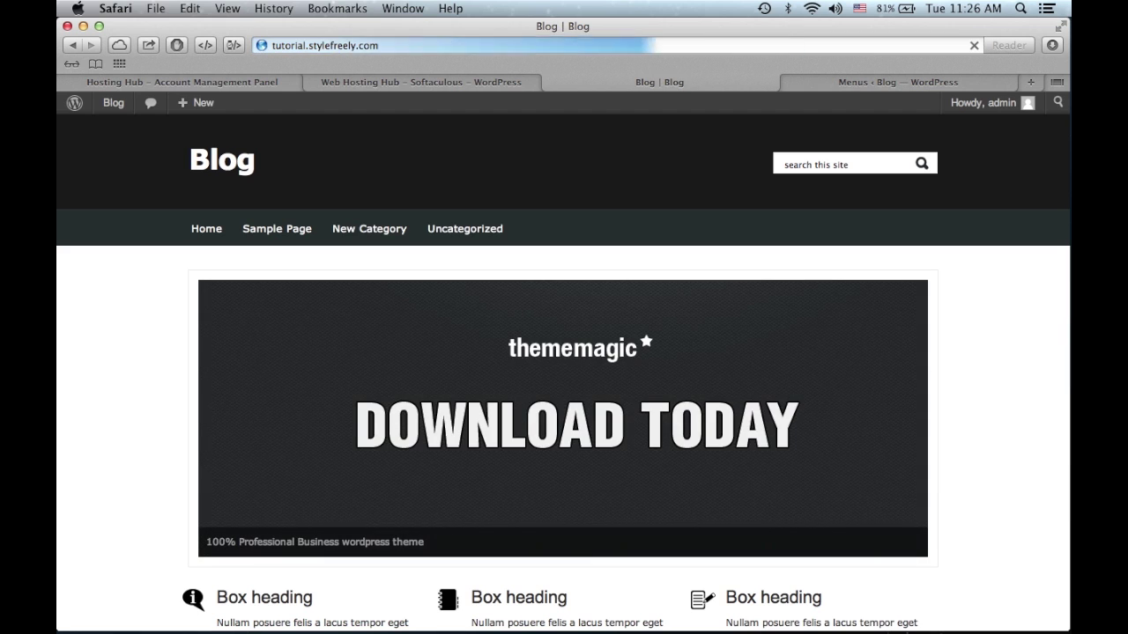